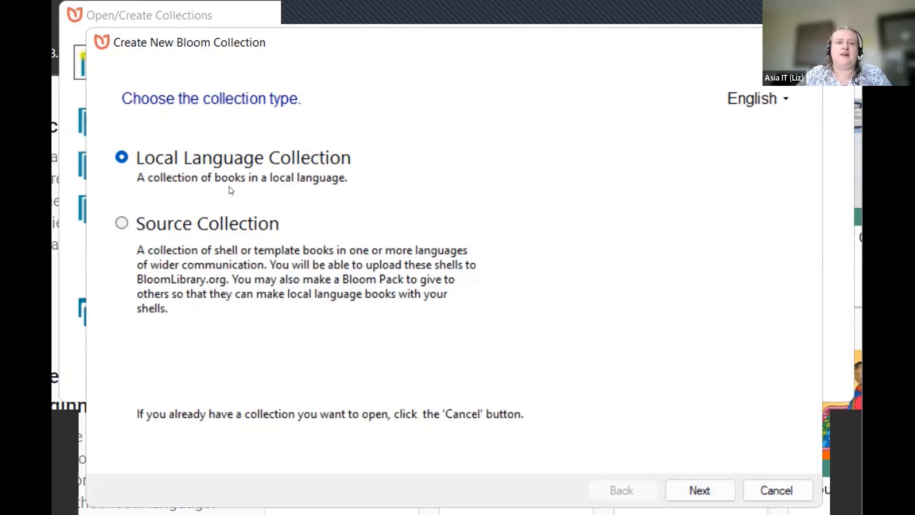
# Step: Keep Local Language Collection as the collection type and continue to the main-language step
pyautogui.click(709, 489)
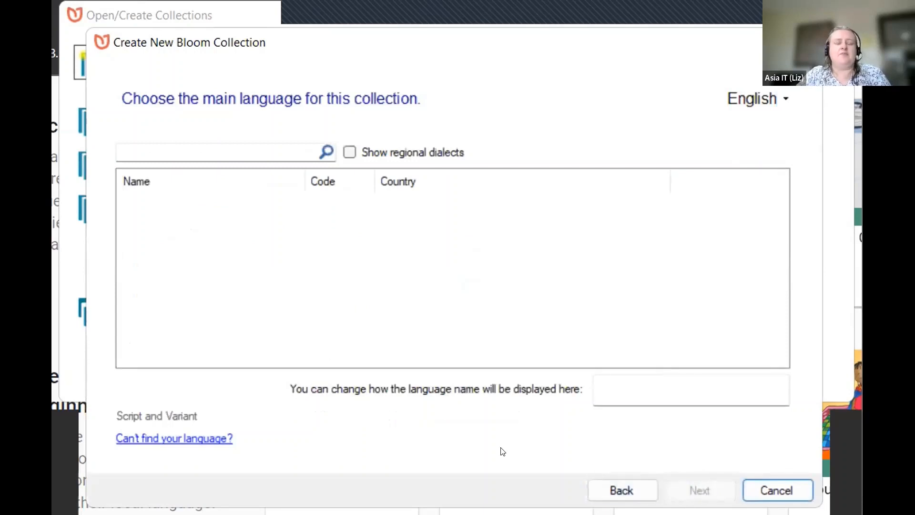
# Step: Search for 'thai' and pick Thai (th) as the collection's main language
pyautogui.click(185, 148)
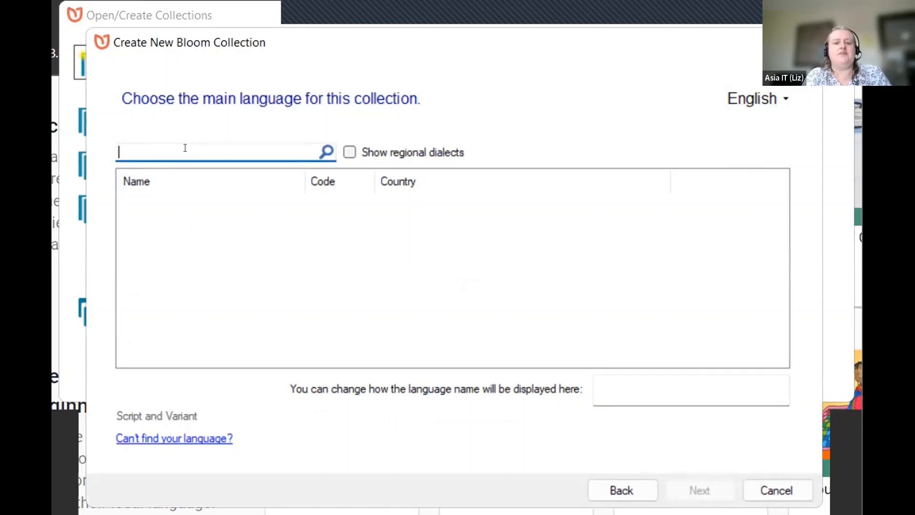
pyautogui.write('t')
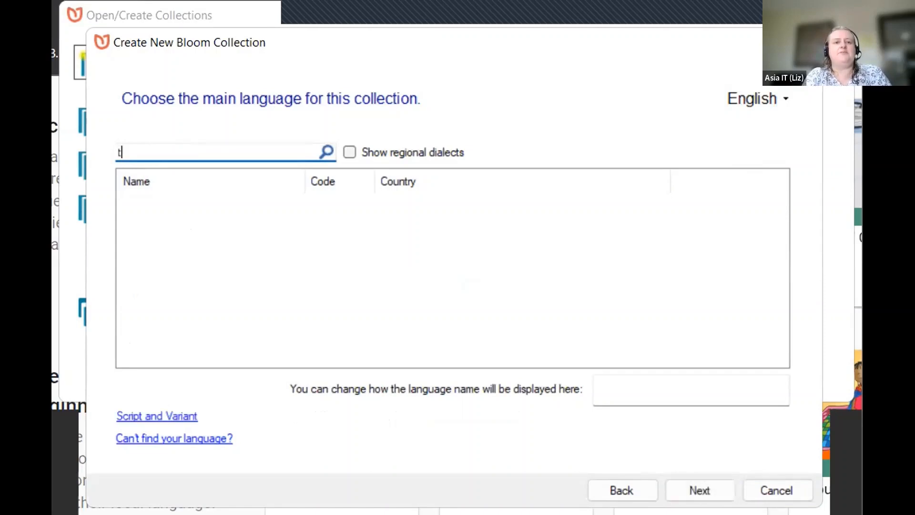
pyautogui.write('hai')
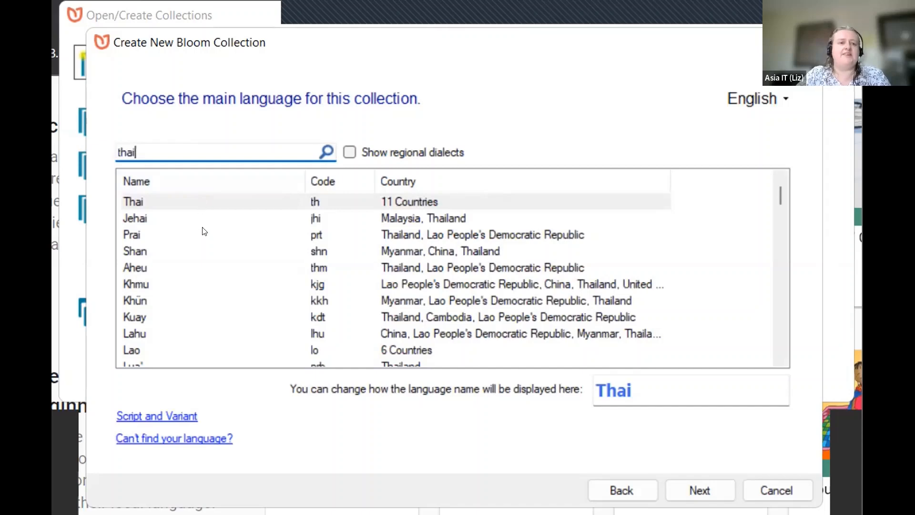
pyautogui.scroll(-1, 195, 303)
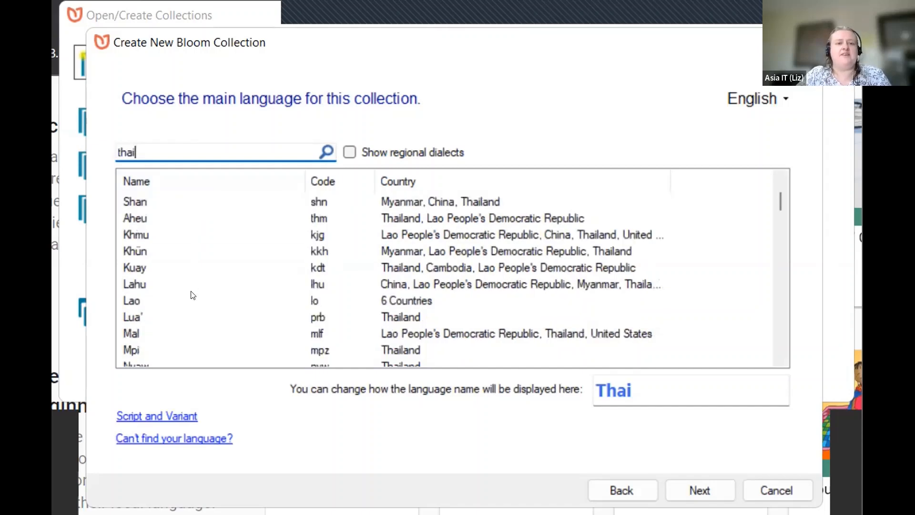
pyautogui.scroll(1, 192, 295)
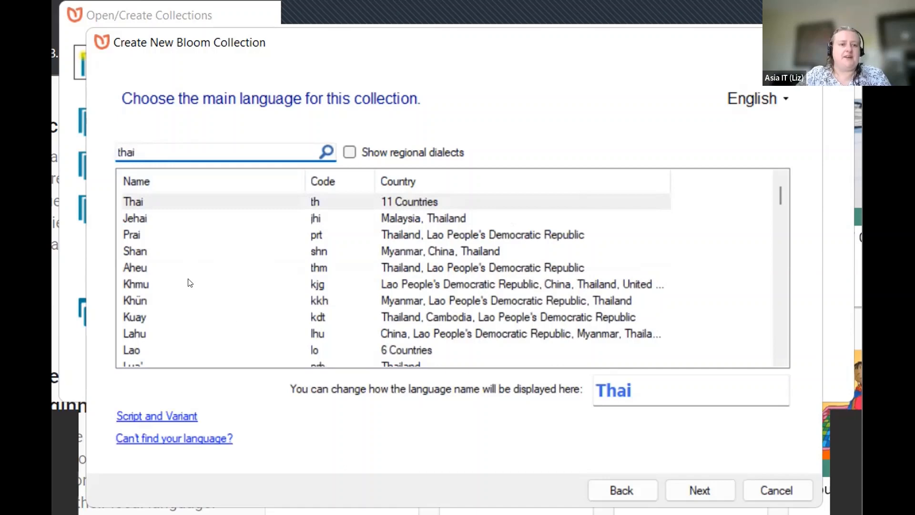
pyautogui.click(152, 203)
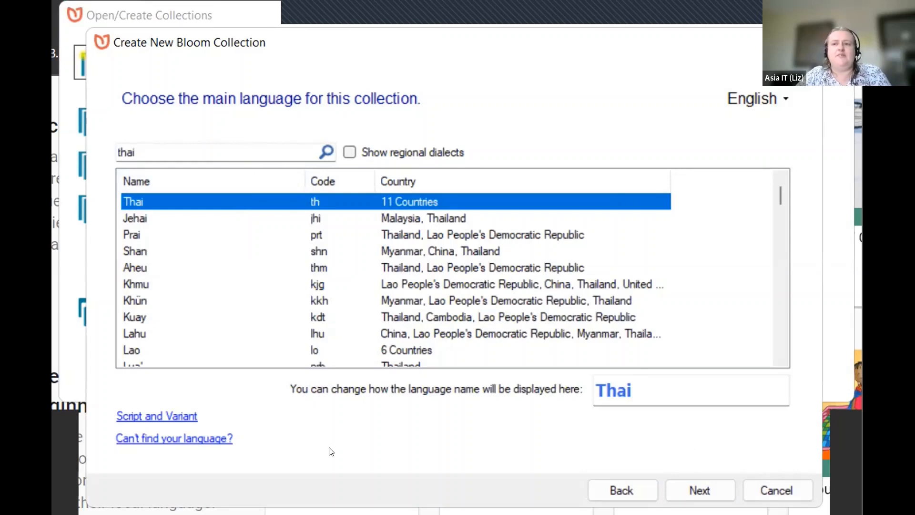
# Step: Bring up the Script and Variant settings for the Thai language
pyautogui.click(171, 417)
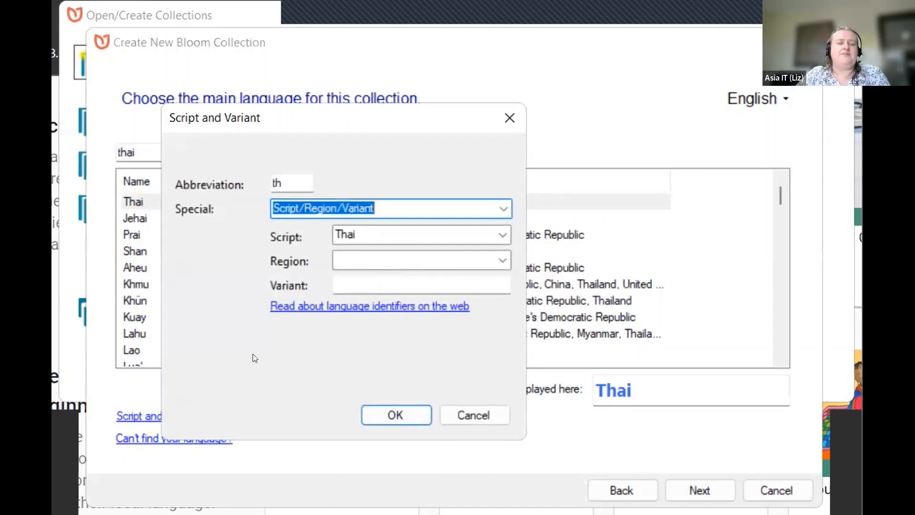
# Step: Browse the script list, keep Thai as the script, and confirm the Script and Variant dialog
pyautogui.click(500, 234)
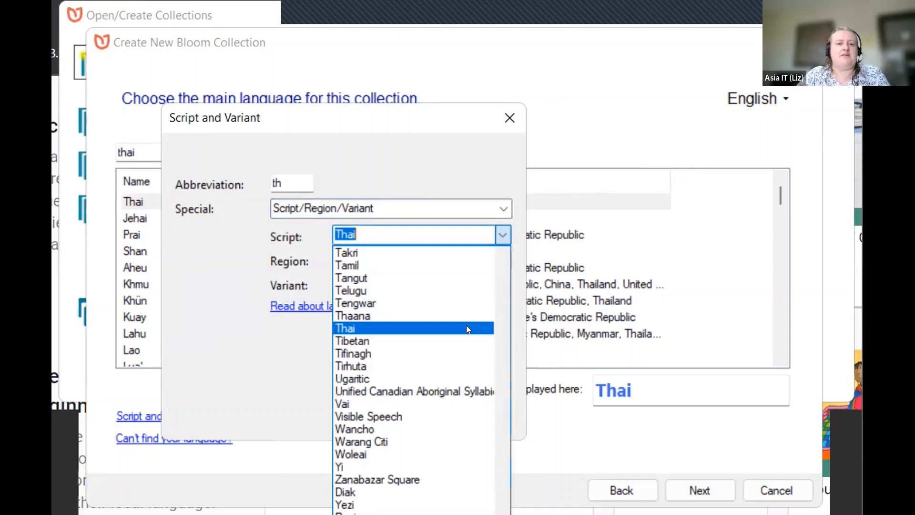
pyautogui.scroll(2, 467, 329)
pyautogui.scroll(8, 467, 329)
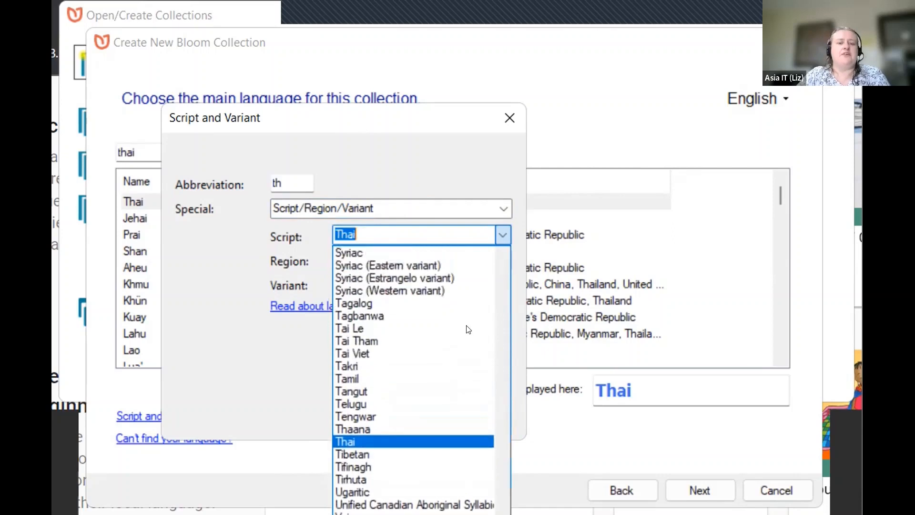
pyautogui.scroll(14, 468, 329)
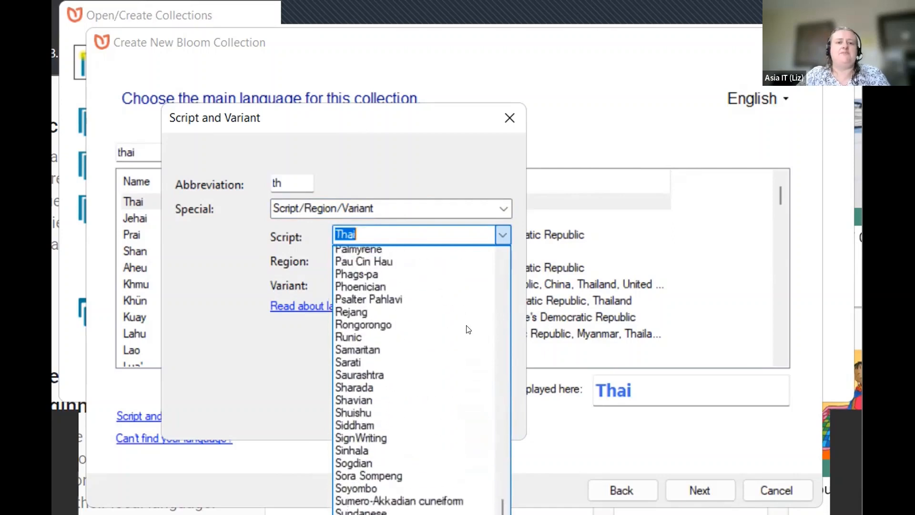
pyautogui.scroll(10, 467, 328)
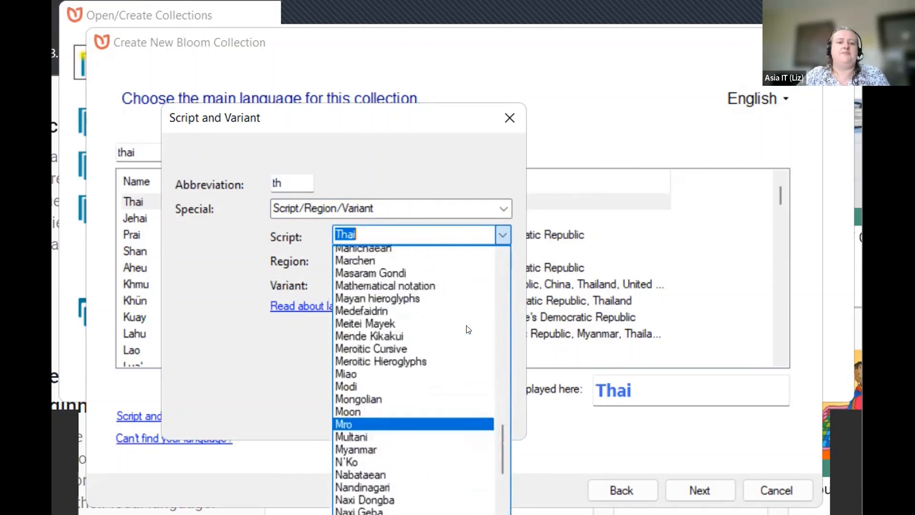
pyautogui.scroll(14, 468, 329)
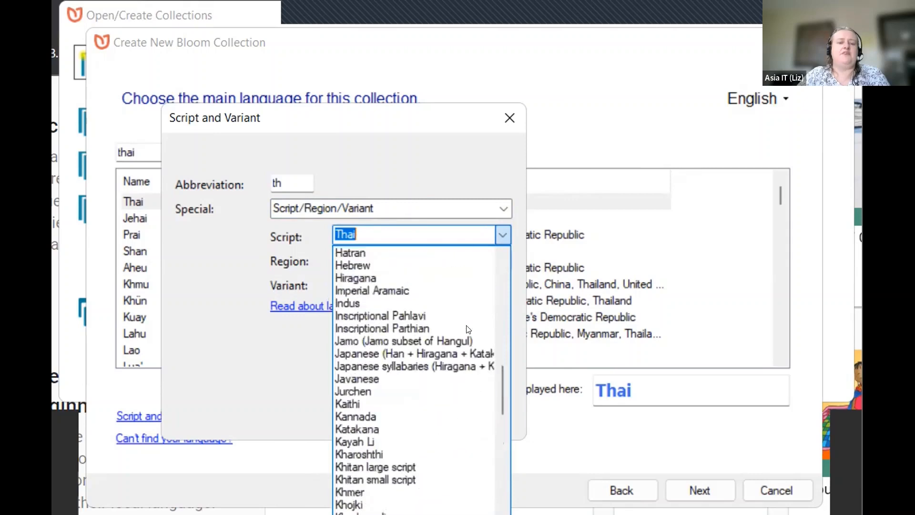
pyautogui.scroll(6, 468, 329)
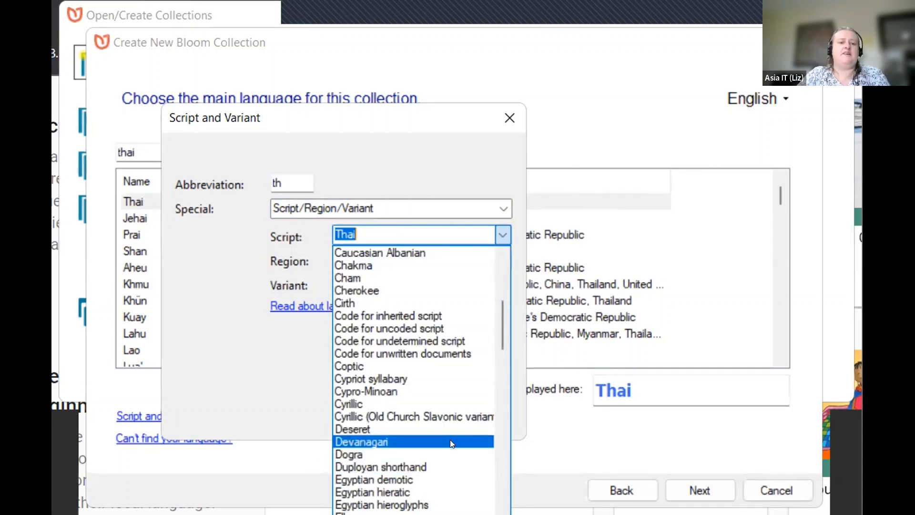
pyautogui.scroll(4, 452, 443)
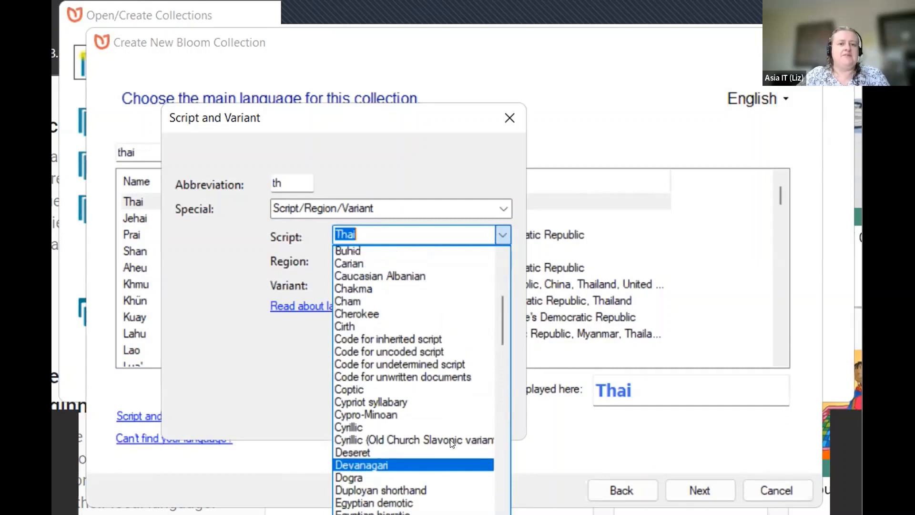
pyautogui.scroll(4, 452, 443)
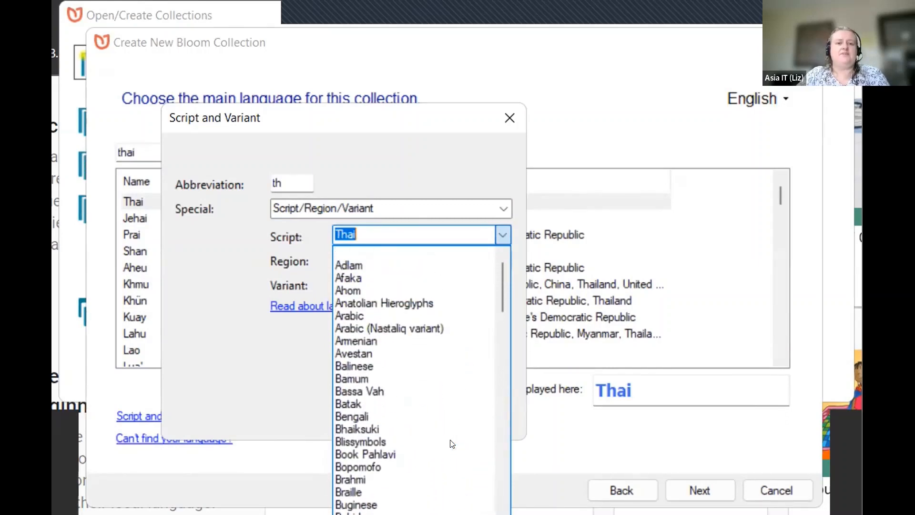
pyautogui.scroll(-4, 452, 444)
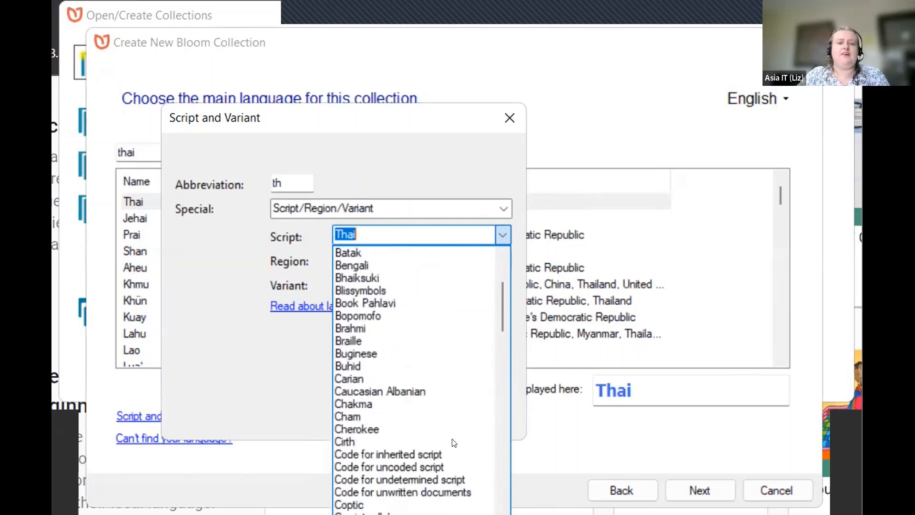
pyautogui.scroll(-7, 451, 443)
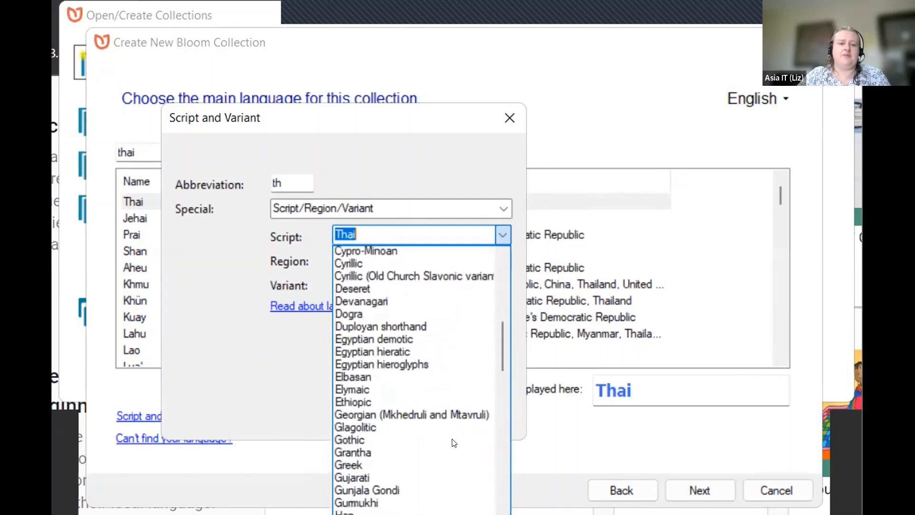
pyautogui.scroll(-5, 454, 444)
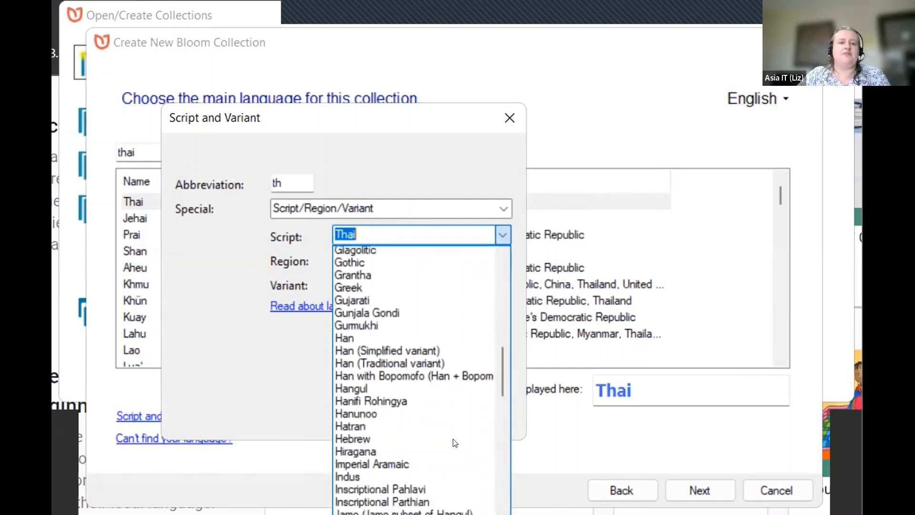
pyautogui.scroll(-6, 454, 443)
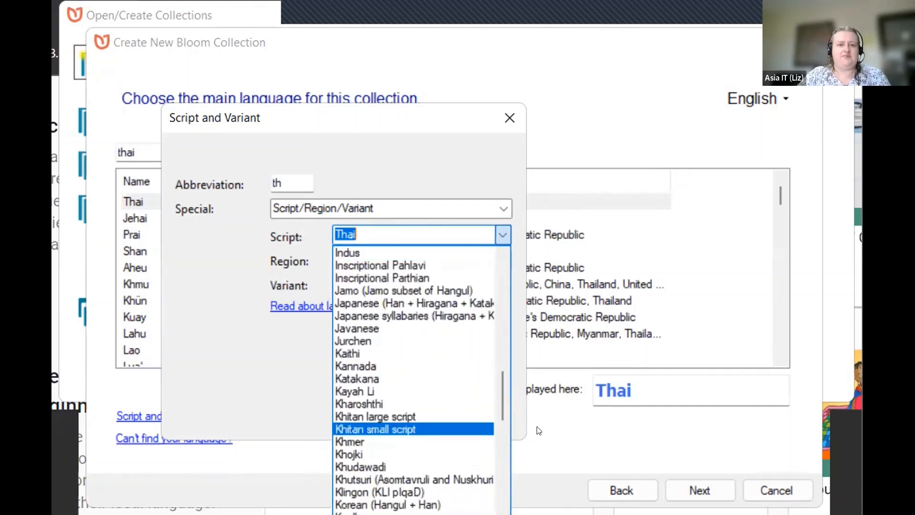
pyautogui.scroll(-6, 453, 477)
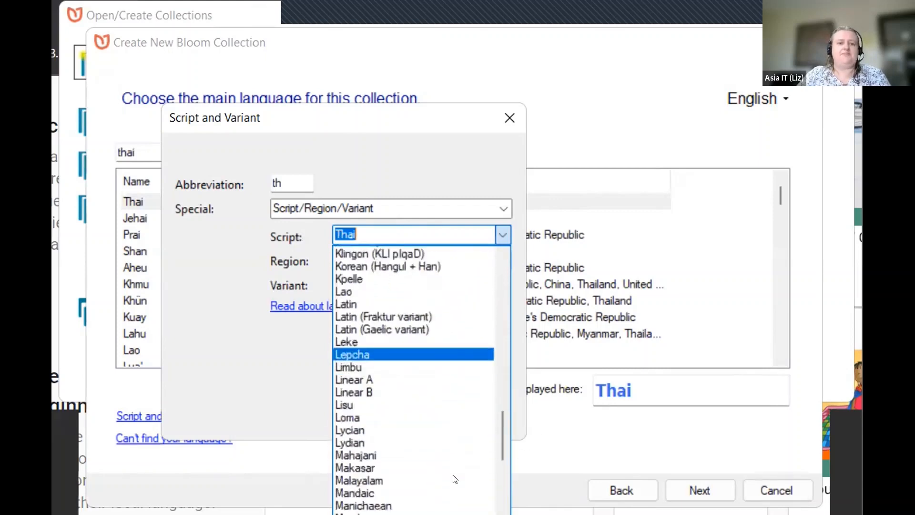
pyautogui.scroll(-10, 455, 479)
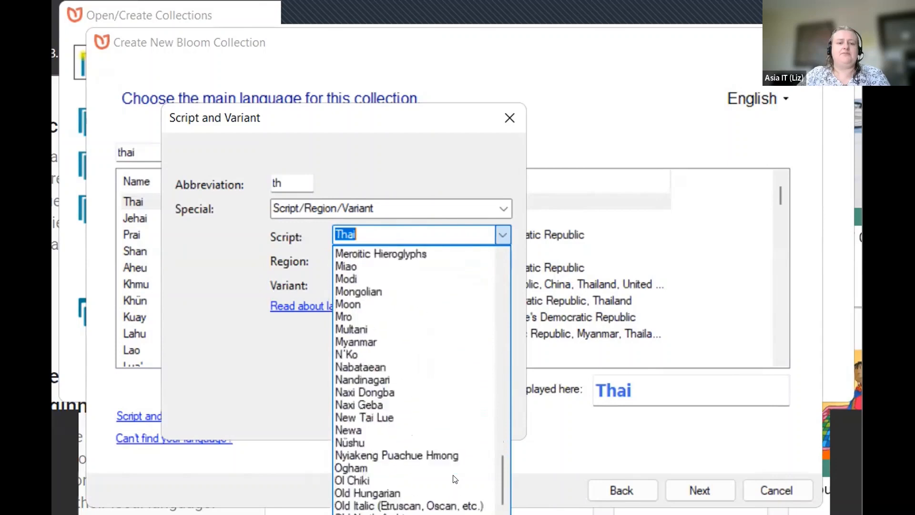
pyautogui.scroll(-6, 455, 477)
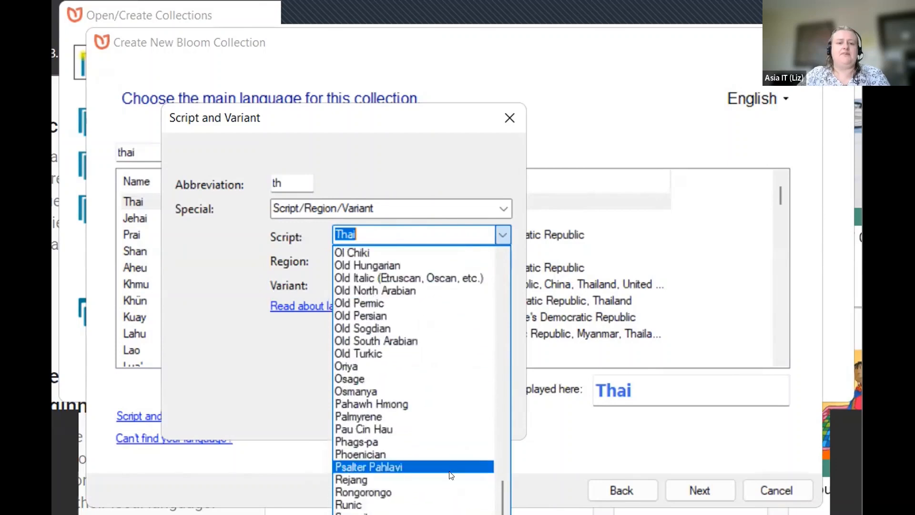
pyautogui.click(566, 453)
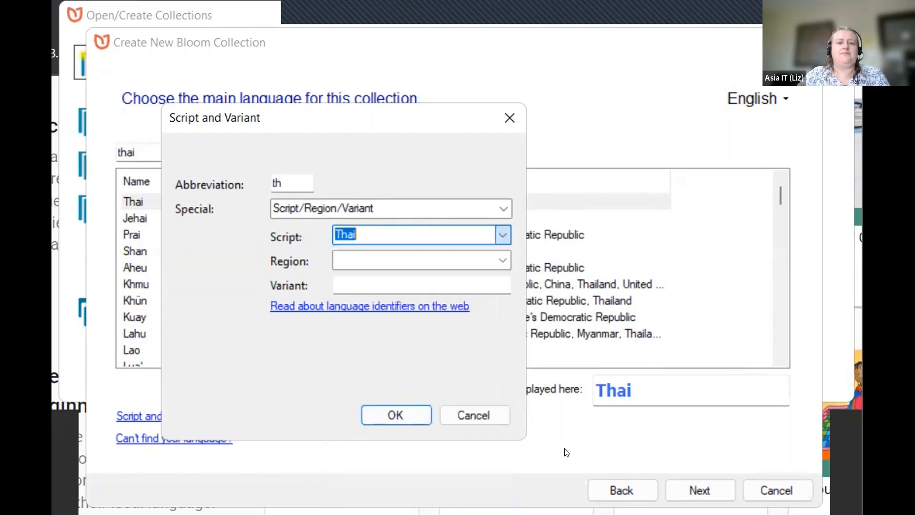
pyautogui.click(416, 415)
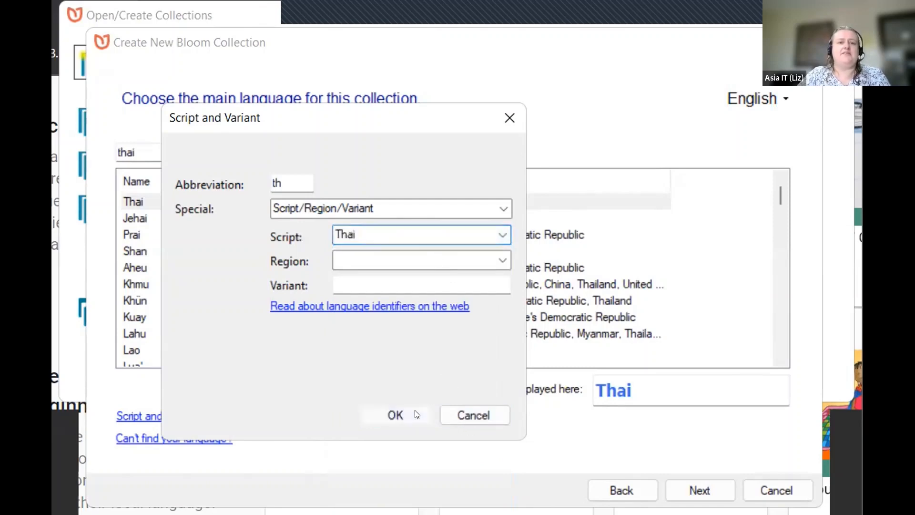
# Step: Advance to the Font and Script step and scroll through the available fonts
pyautogui.click(714, 486)
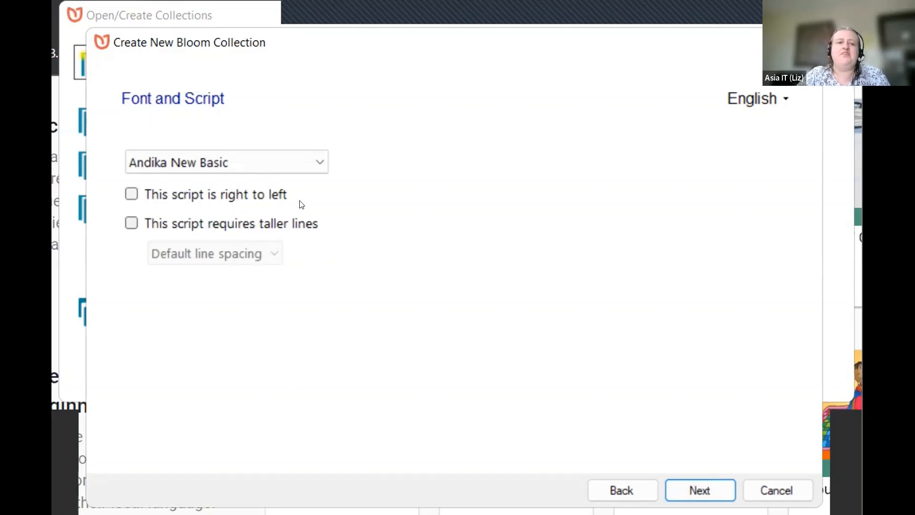
pyautogui.click(320, 165)
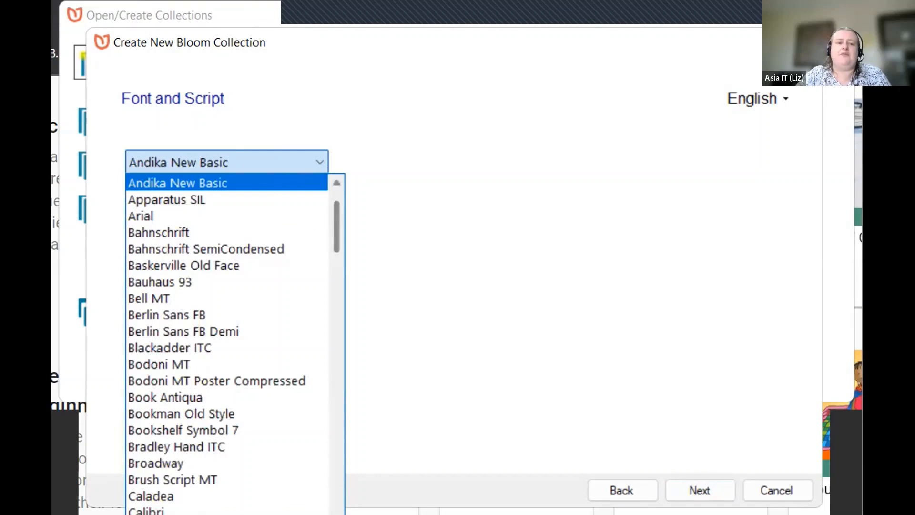
pyautogui.scroll(-10, 229, 333)
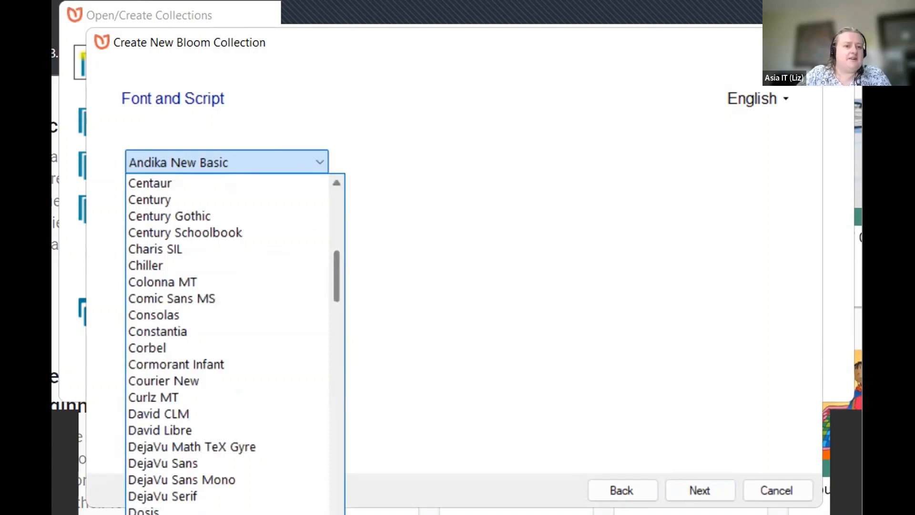
pyautogui.scroll(-10, 229, 333)
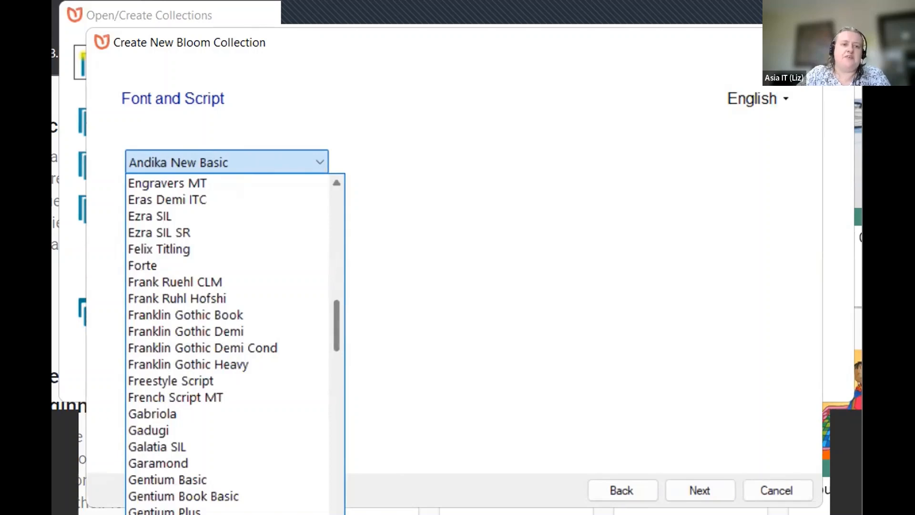
pyautogui.scroll(-10, 228, 343)
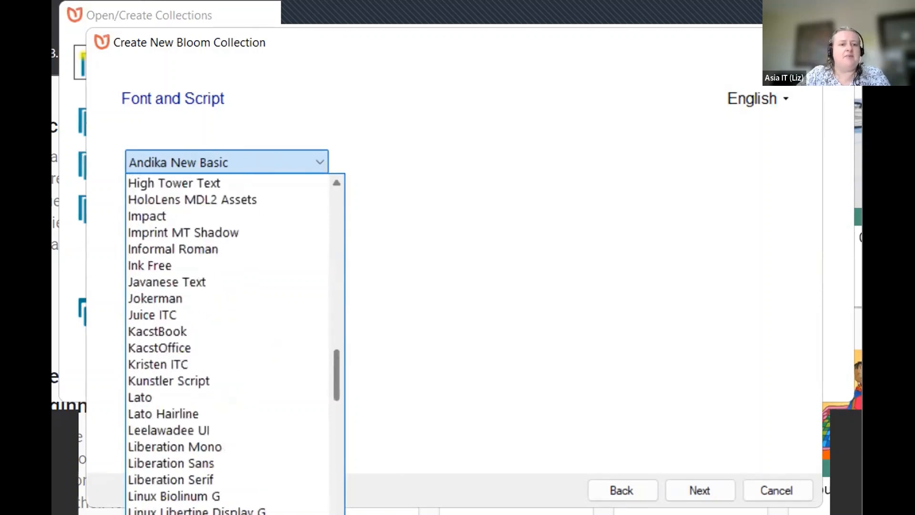
pyautogui.scroll(-10, 229, 343)
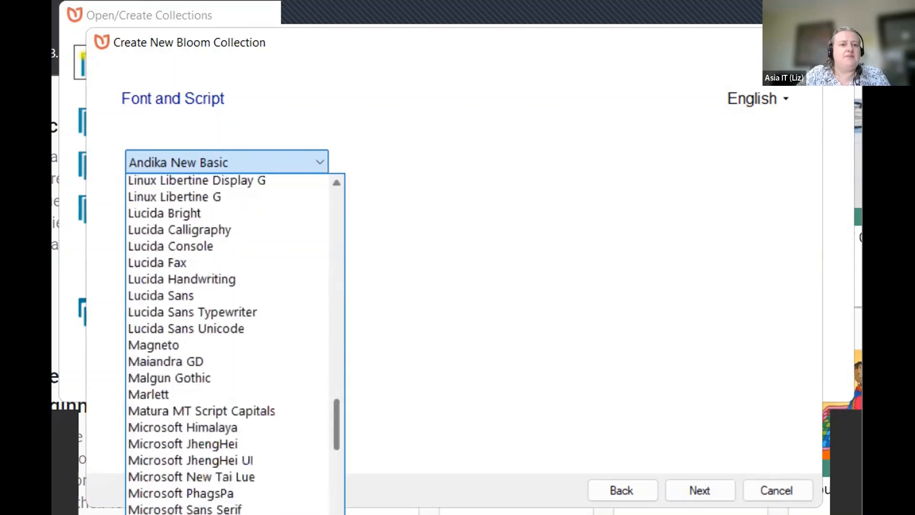
pyautogui.scroll(-10, 229, 344)
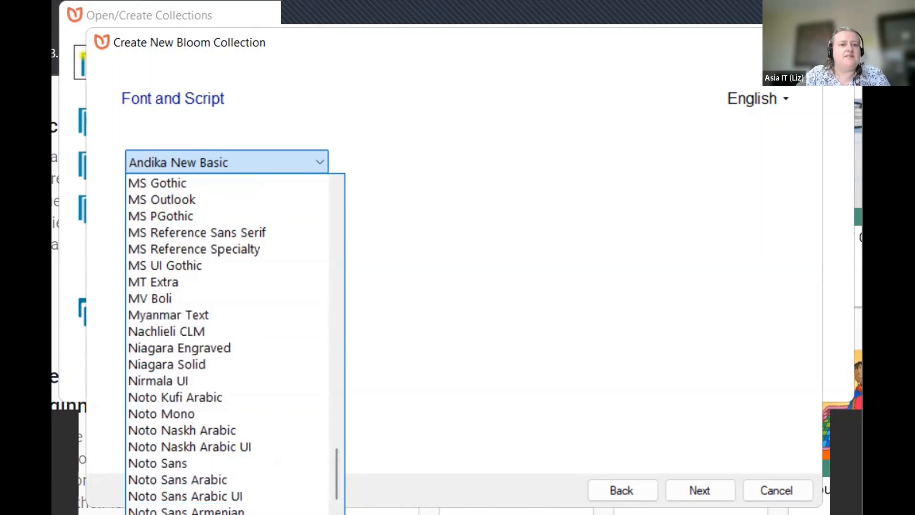
pyautogui.scroll(-13, 227, 343)
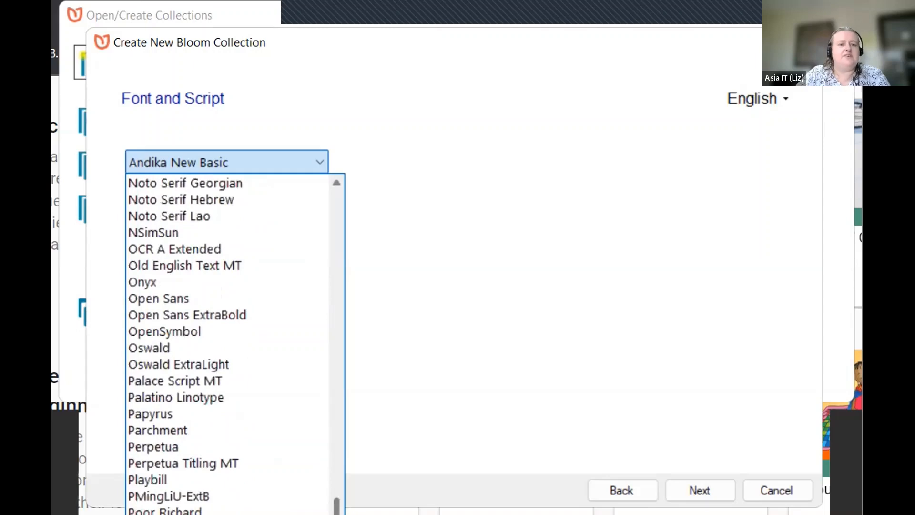
pyautogui.scroll(-8, 228, 343)
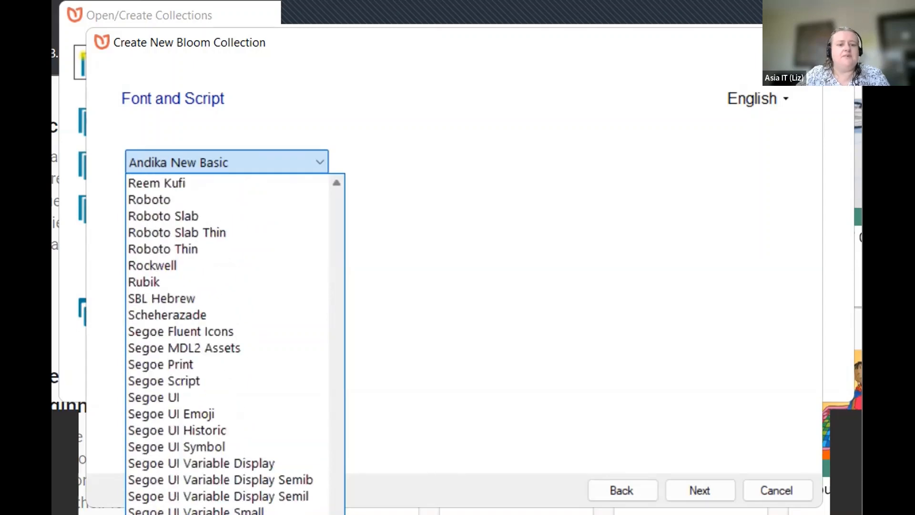
pyautogui.scroll(-9, 227, 343)
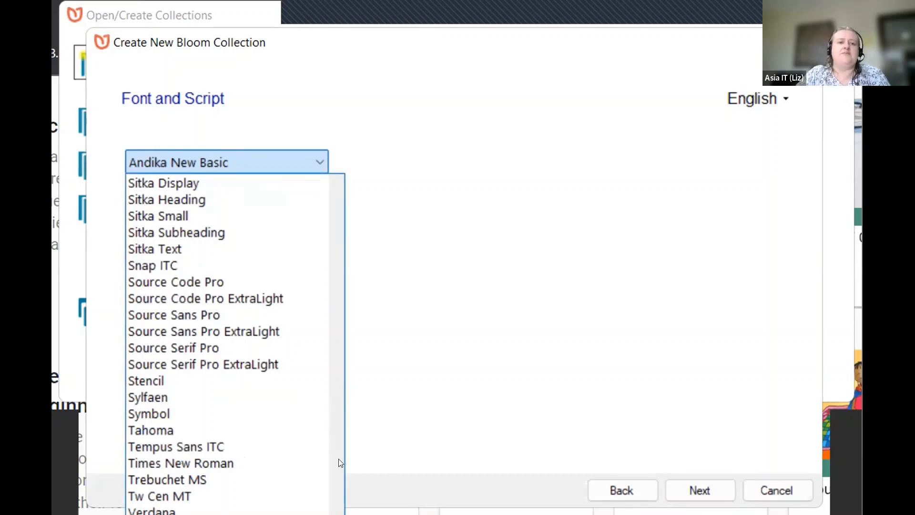
pyautogui.scroll(1, 342, 475)
pyautogui.scroll(7, 341, 475)
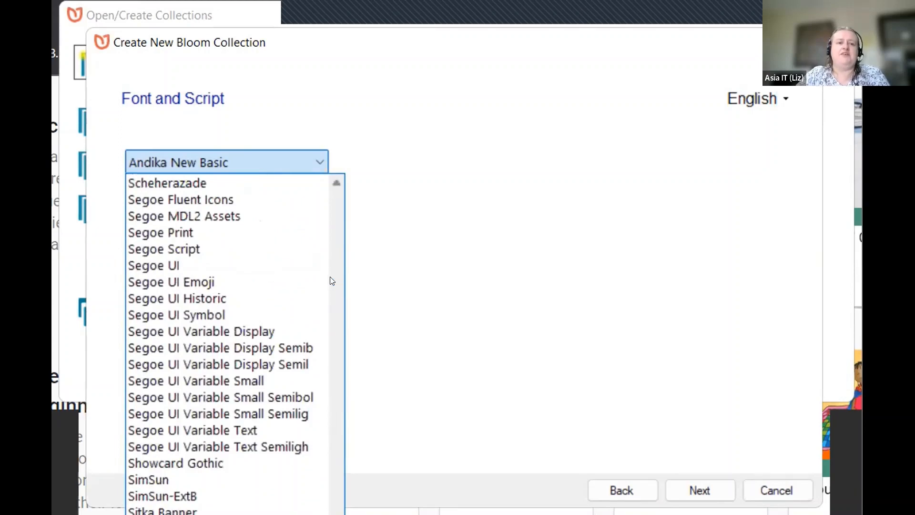
pyautogui.scroll(10, 340, 279)
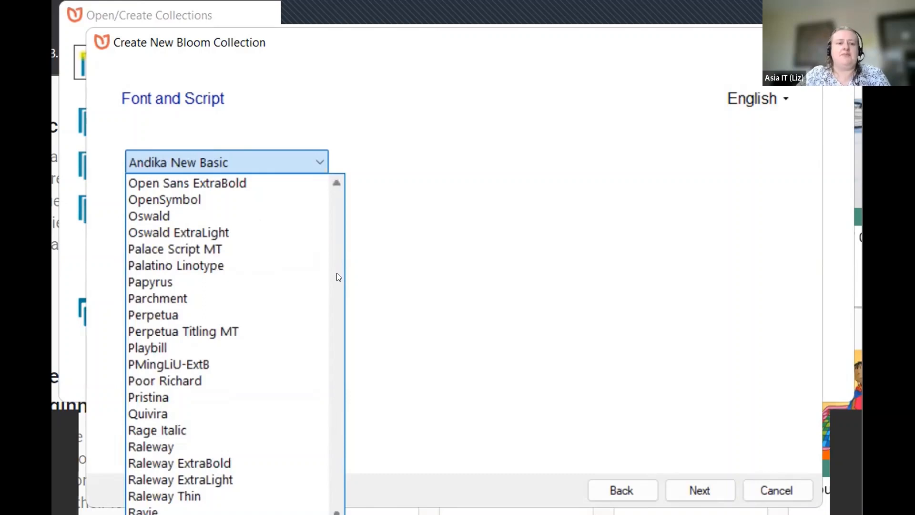
pyautogui.scroll(10, 336, 276)
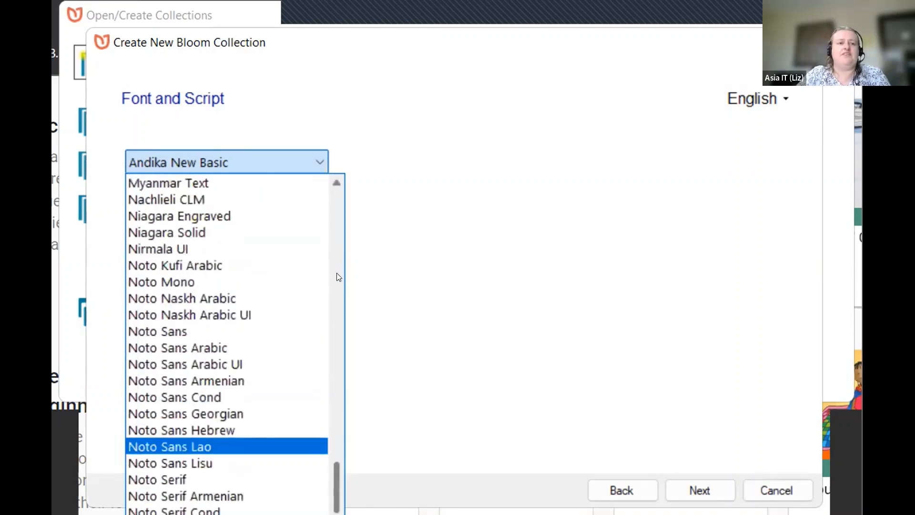
# Step: Keep Andika New Basic as the font and advance to the Give Language Location step
pyautogui.click(568, 408)
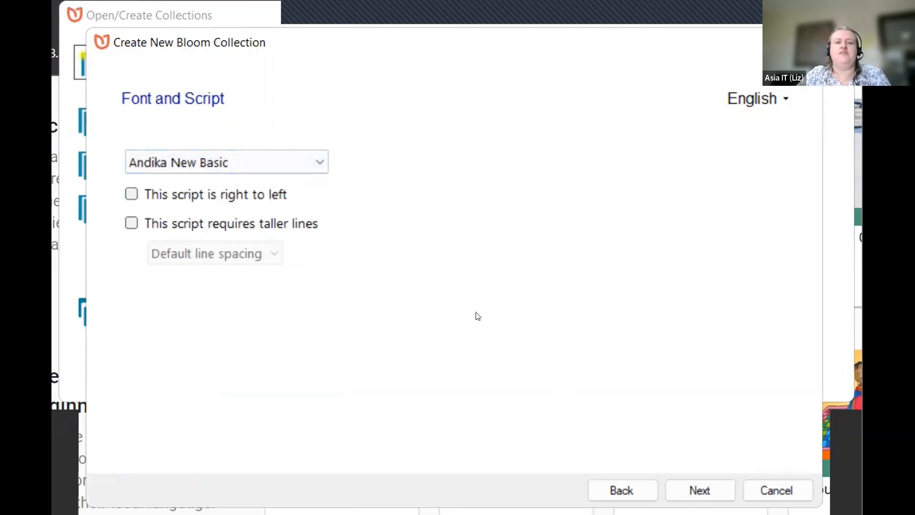
pyautogui.click(712, 488)
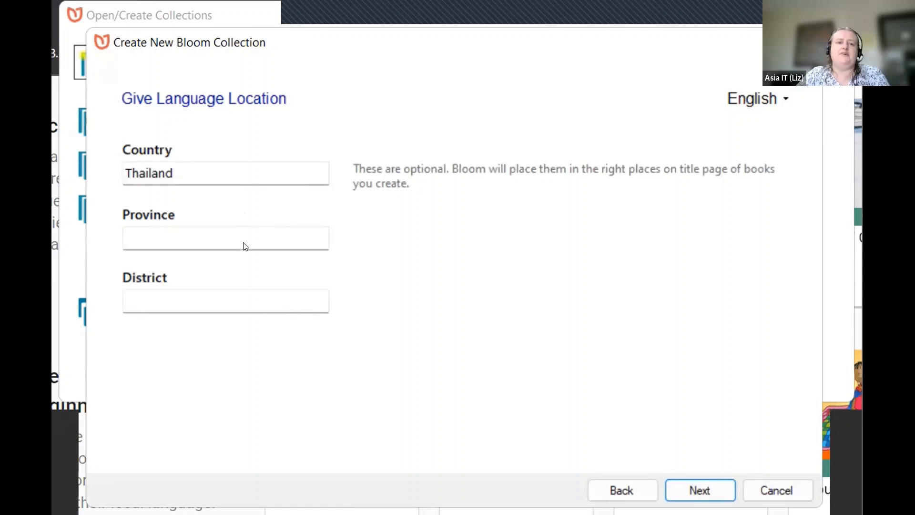
# Step: Leave province and district blank and advance to the Collection Name step
pyautogui.click(700, 478)
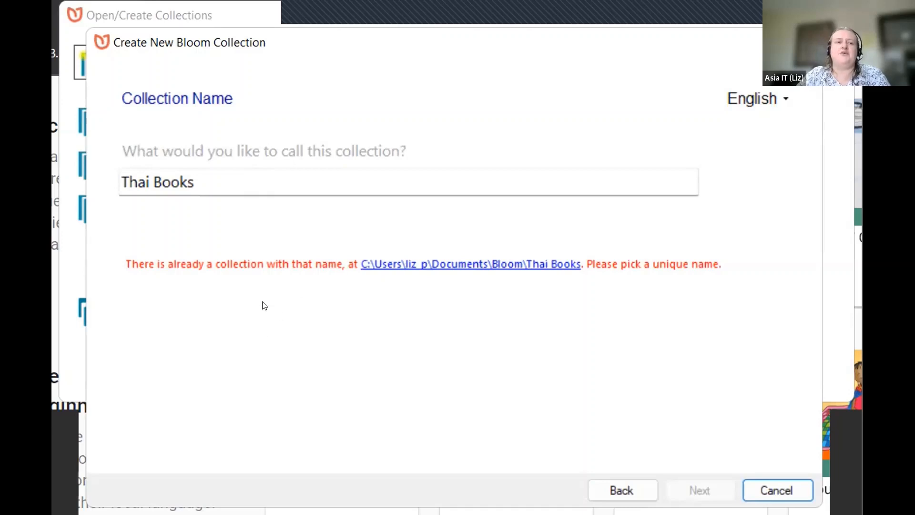
# Step: Change the collection name to 'Thai Books - Nature' and advance to the final confirmation step
pyautogui.click(270, 181)
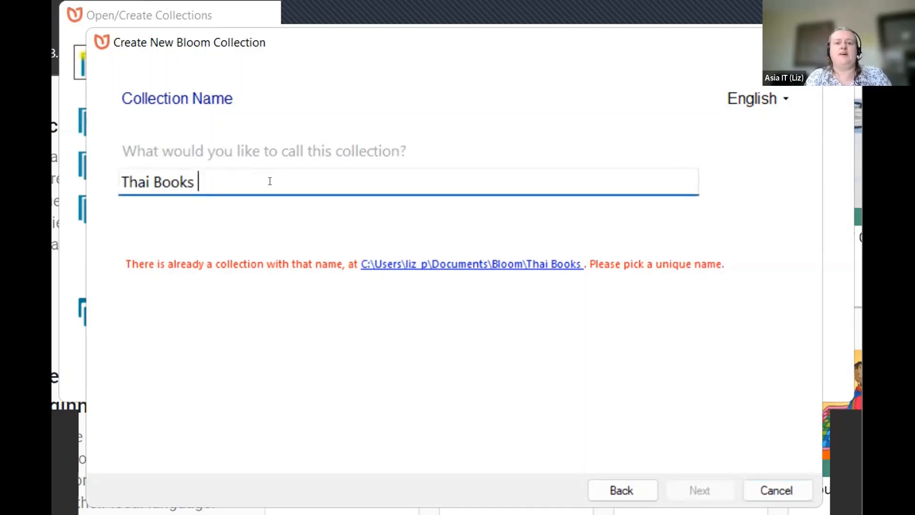
pyautogui.write('- Nature')
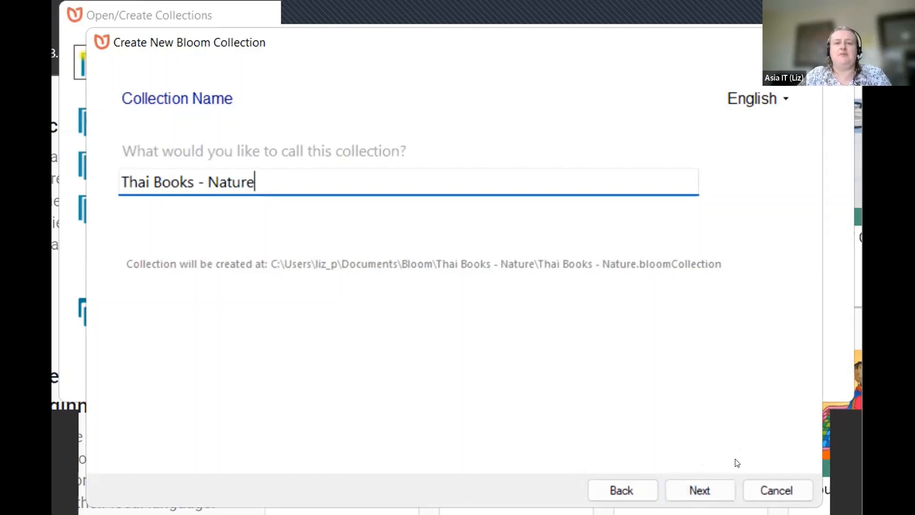
pyautogui.click(715, 486)
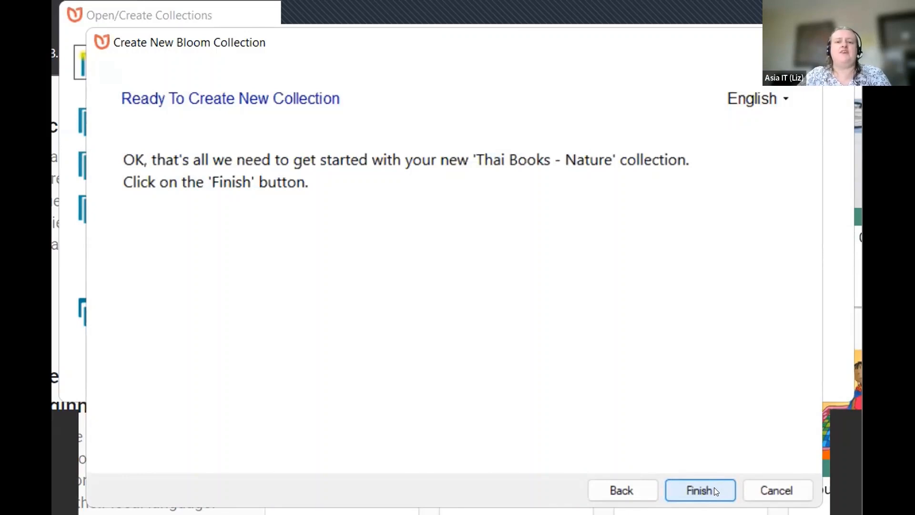
# Step: Create and open the empty 'Thai Books - Nature' collection
pyautogui.click(723, 488)
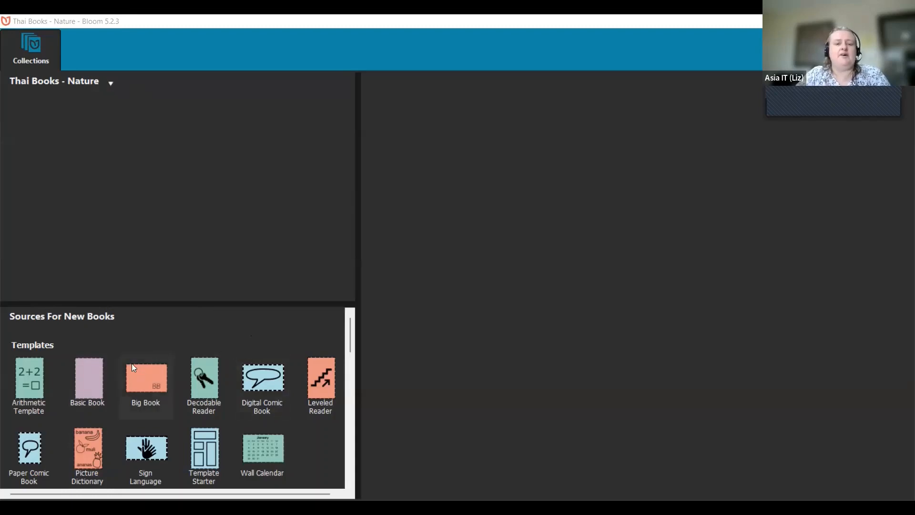
# Step: Scroll the Sources For New Books list to review templates like Basic Book and Big Book
pyautogui.scroll(-3, 133, 364)
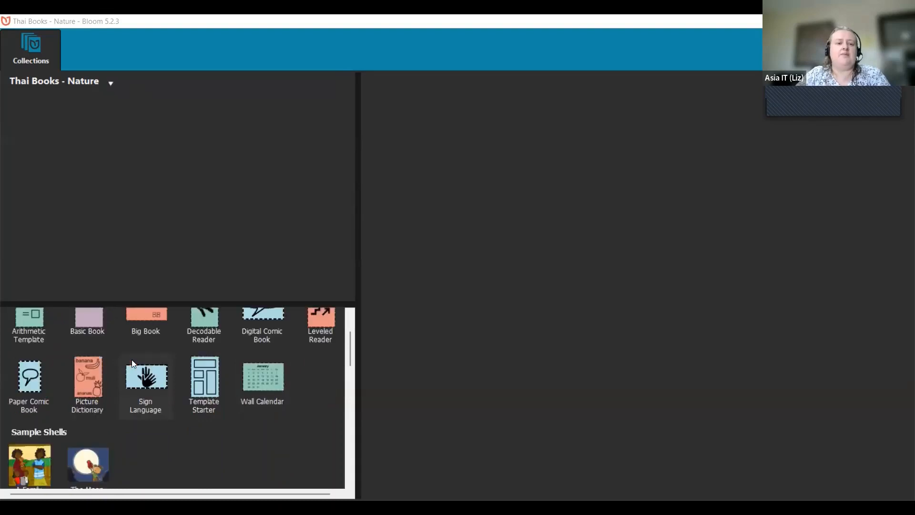
pyautogui.scroll(-3, 134, 363)
pyautogui.scroll(-3, 131, 363)
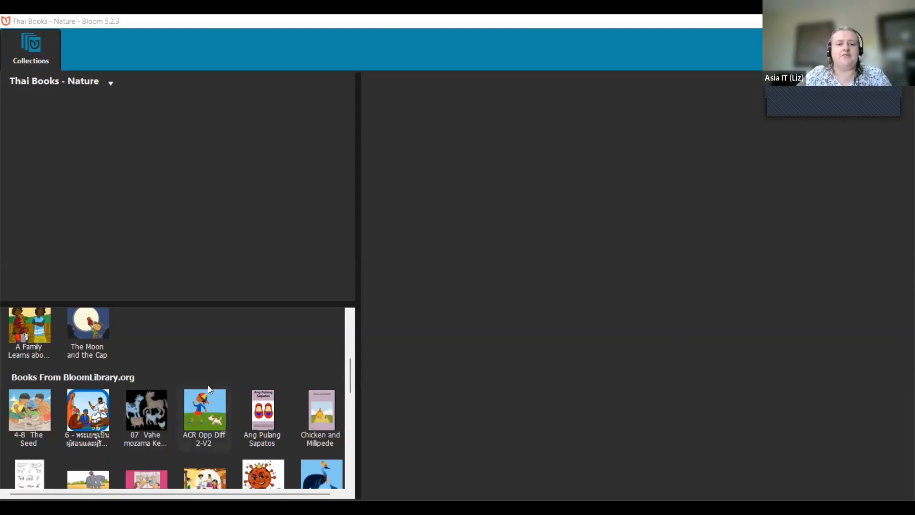
pyautogui.scroll(-3, 208, 372)
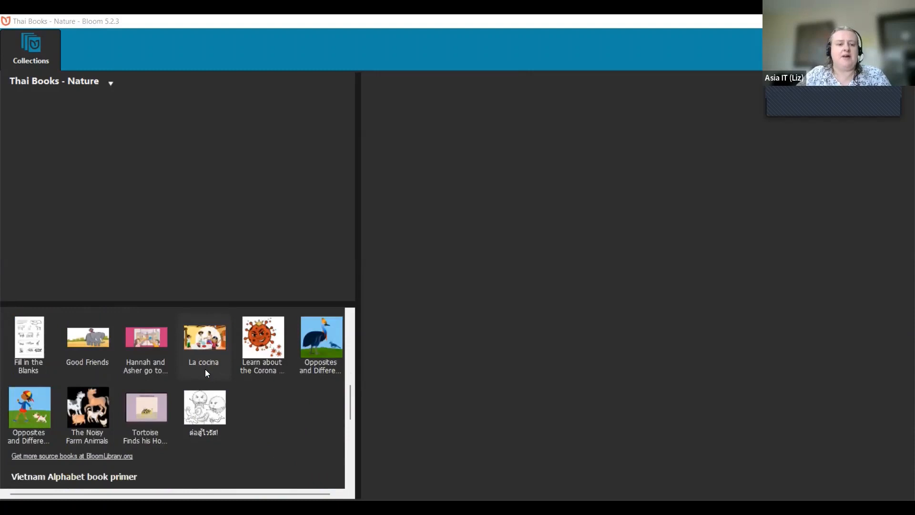
pyautogui.scroll(5, 204, 369)
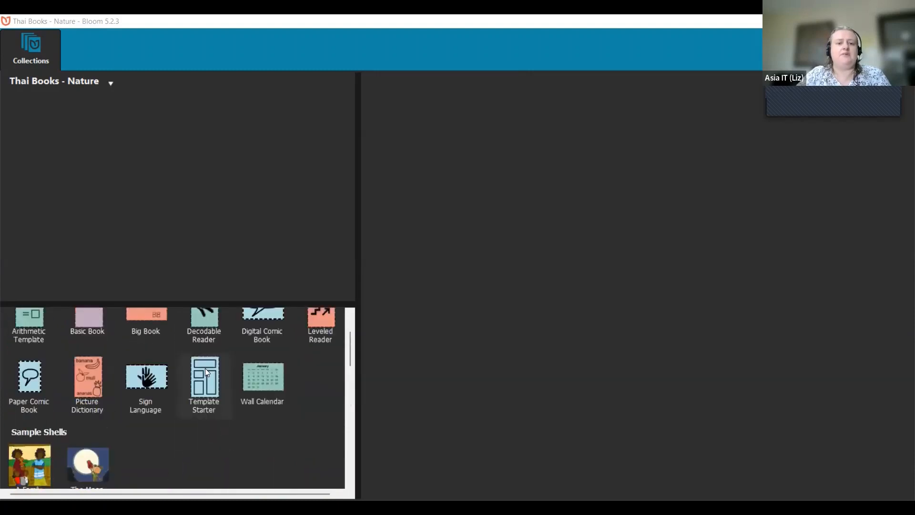
pyautogui.scroll(2, 206, 371)
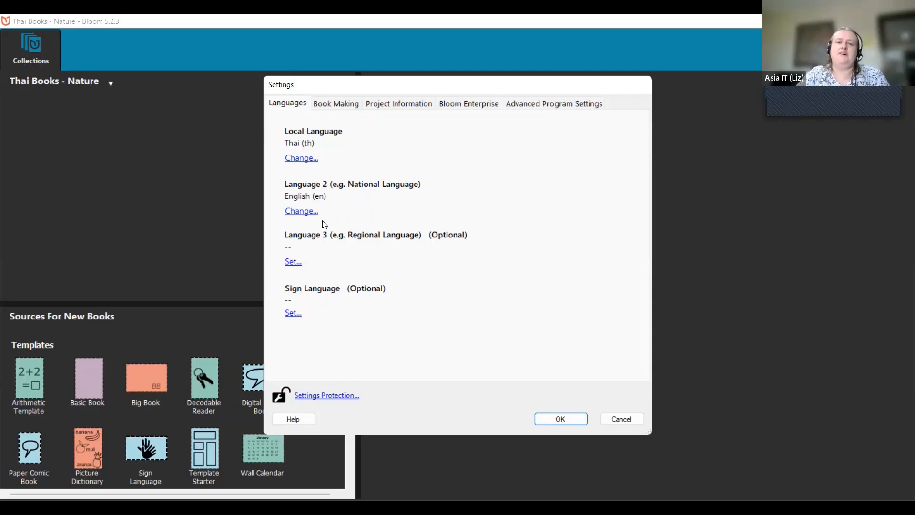
# Step: Show the Book Making settings (Andika New Basic fonts, Decimal numbering) and browse the Front/Back Matter packs
pyautogui.click(340, 104)
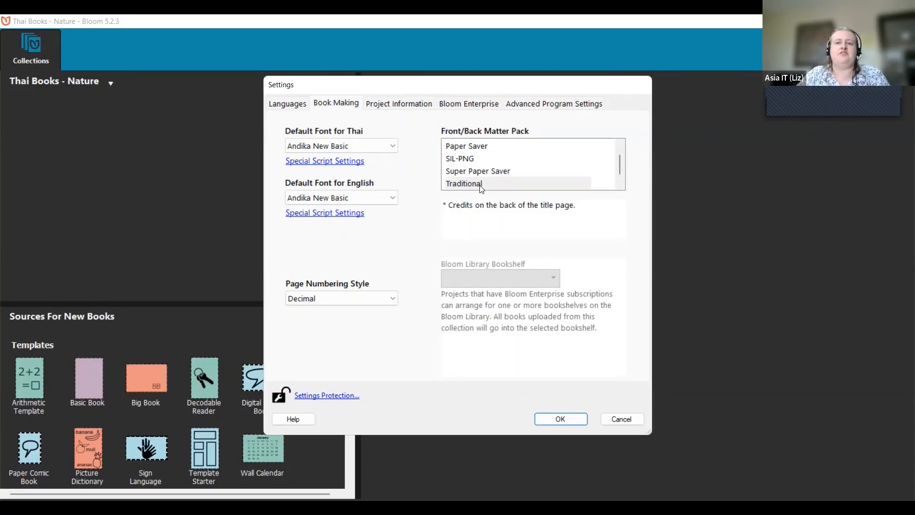
pyautogui.scroll(1, 481, 191)
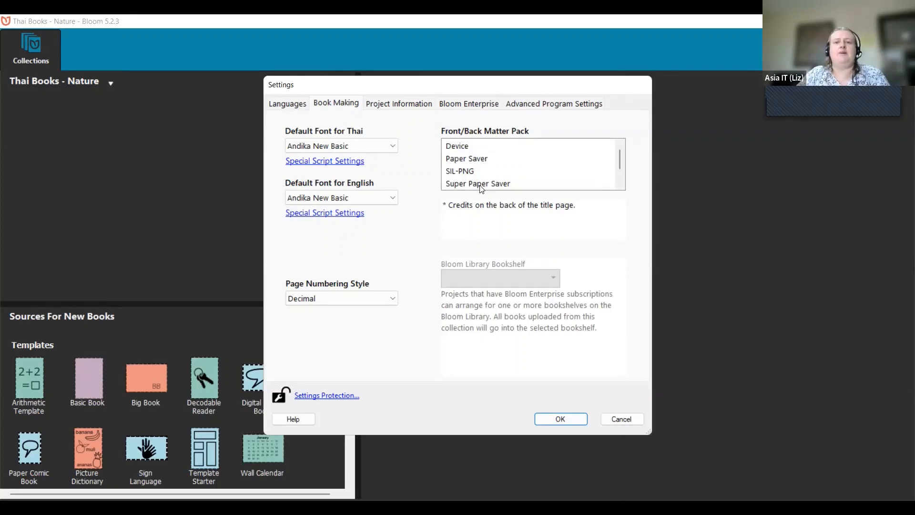
pyautogui.scroll(-1, 482, 190)
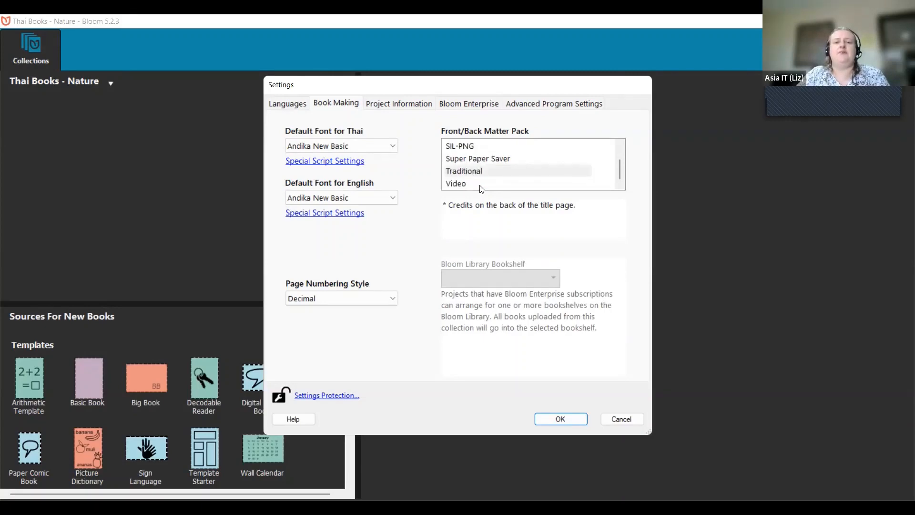
pyautogui.scroll(2, 505, 185)
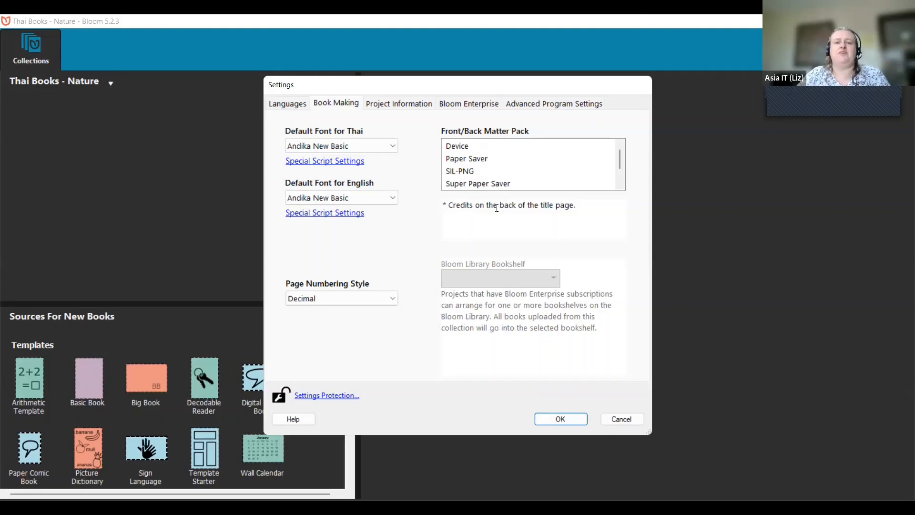
pyautogui.click(480, 159)
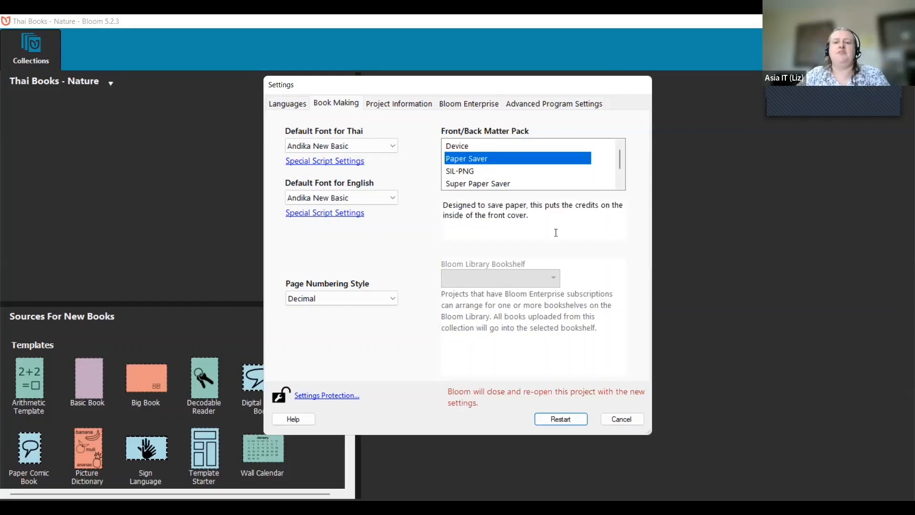
pyautogui.click(503, 185)
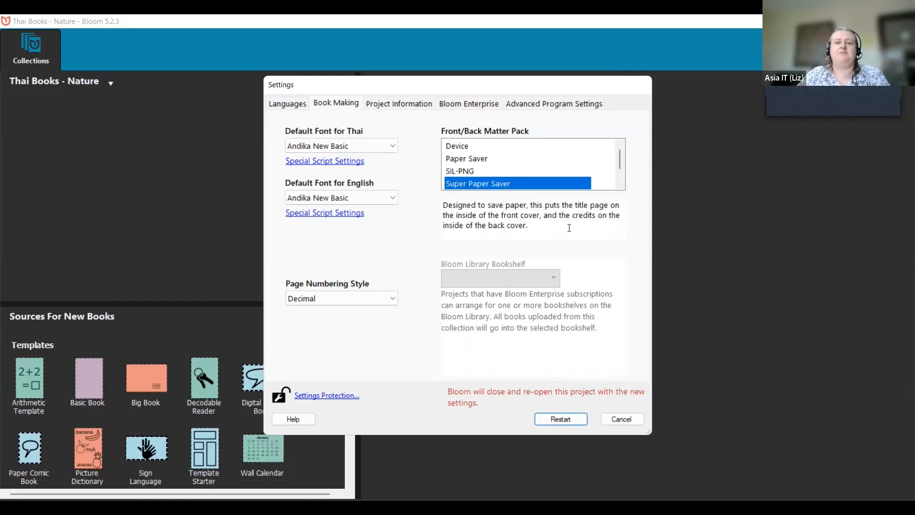
pyautogui.scroll(-1, 534, 174)
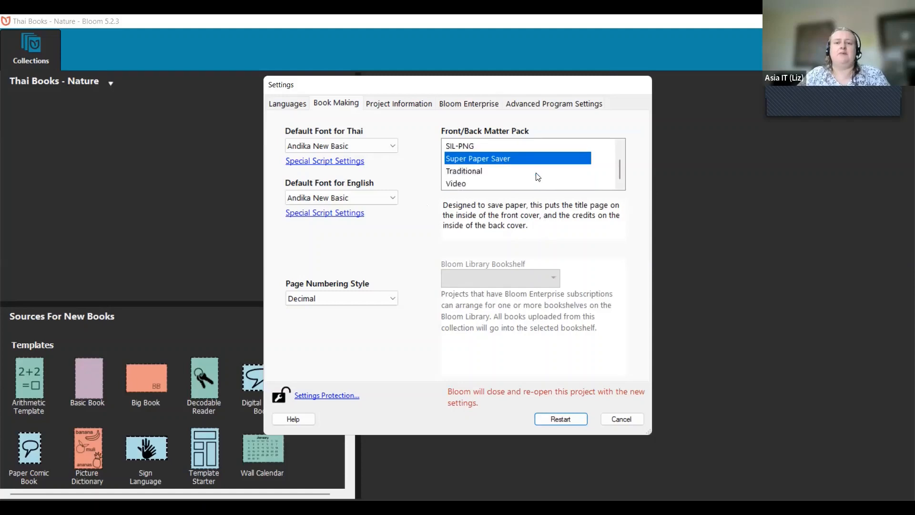
pyautogui.click(498, 173)
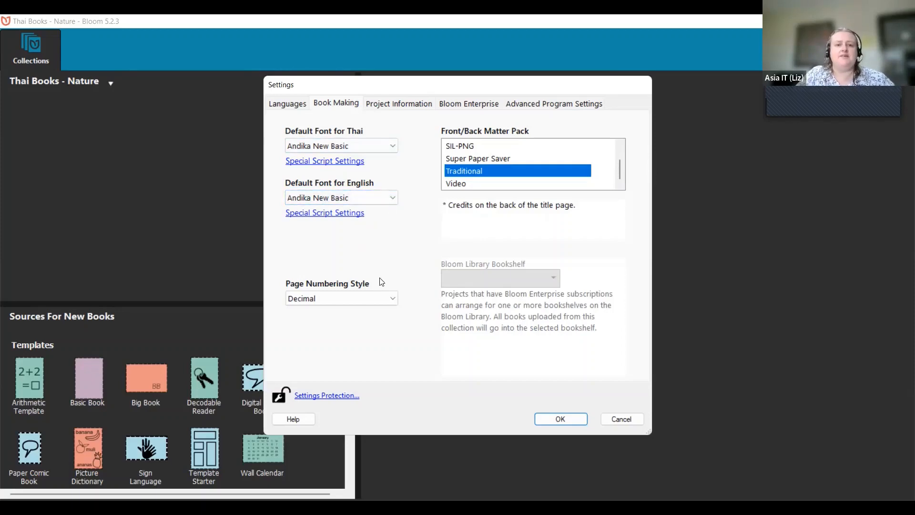
pyautogui.click(392, 302)
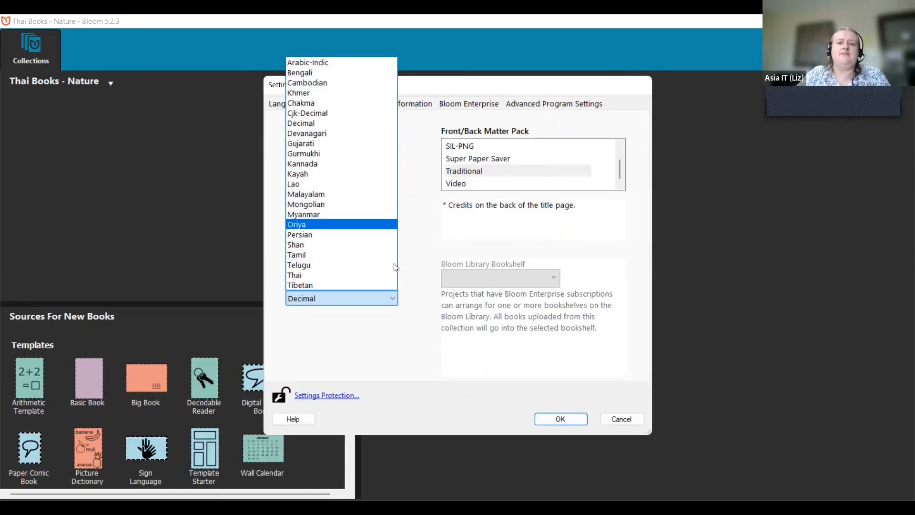
pyautogui.click(425, 275)
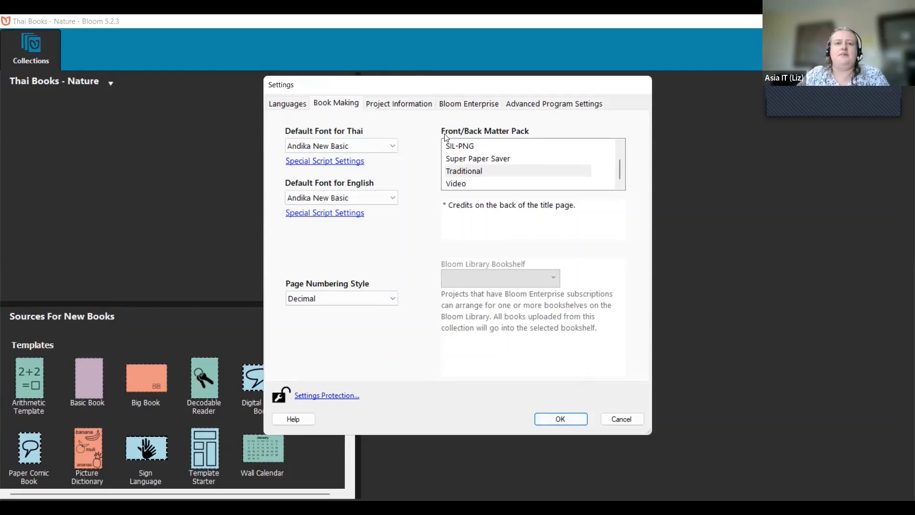
# Step: Review the Project Information, Bloom Enterprise and Advanced Program Settings tabs in turn
pyautogui.click(424, 106)
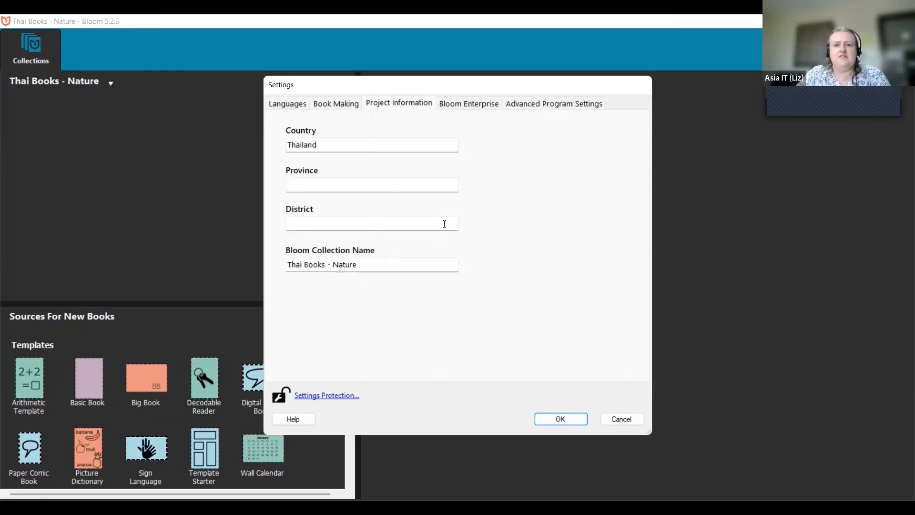
pyautogui.click(470, 104)
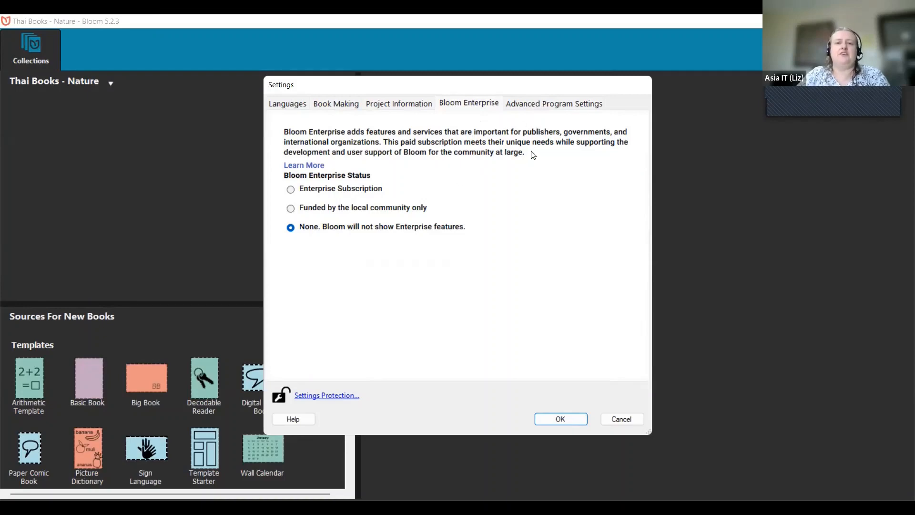
pyautogui.click(584, 105)
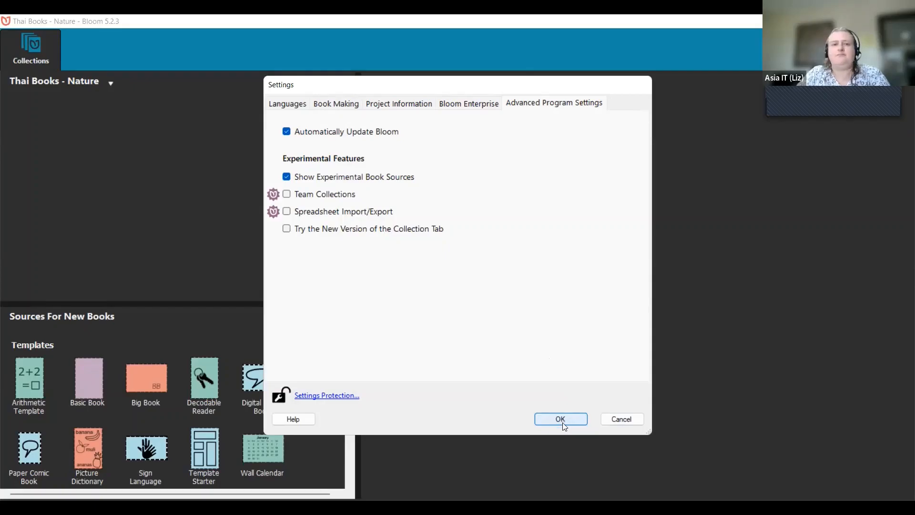
# Step: Close Settings with OK and preview the Basic Book template under Sources For New Books
pyautogui.click(561, 419)
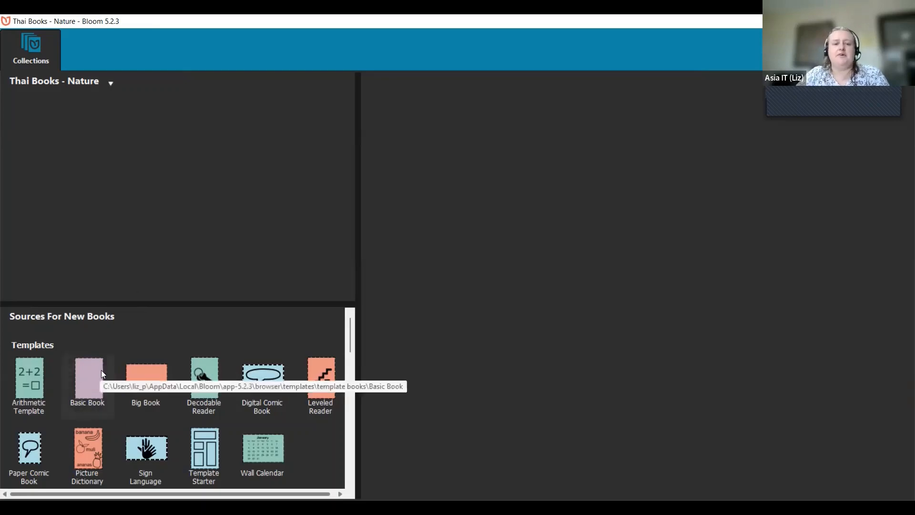
pyautogui.click(90, 379)
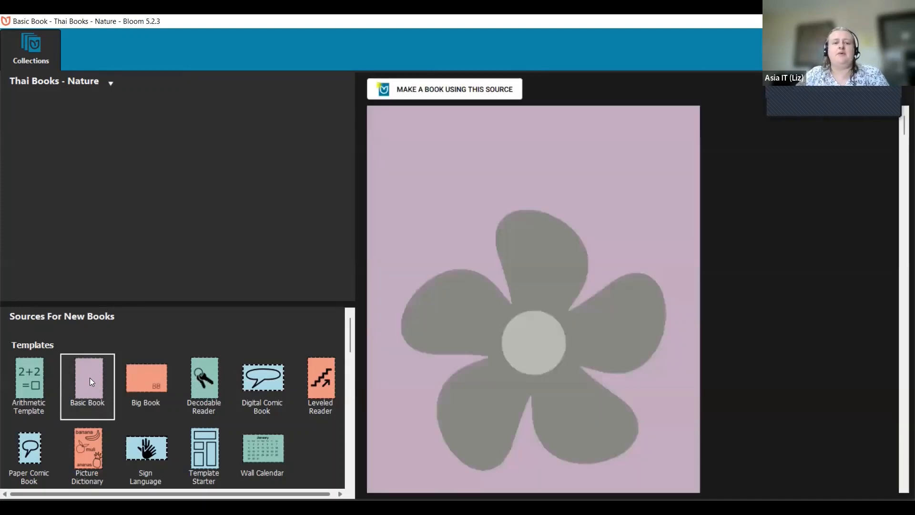
# Step: Make a new untitled book from the Basic Book template, showing its front cover in Edit
pyautogui.click(481, 94)
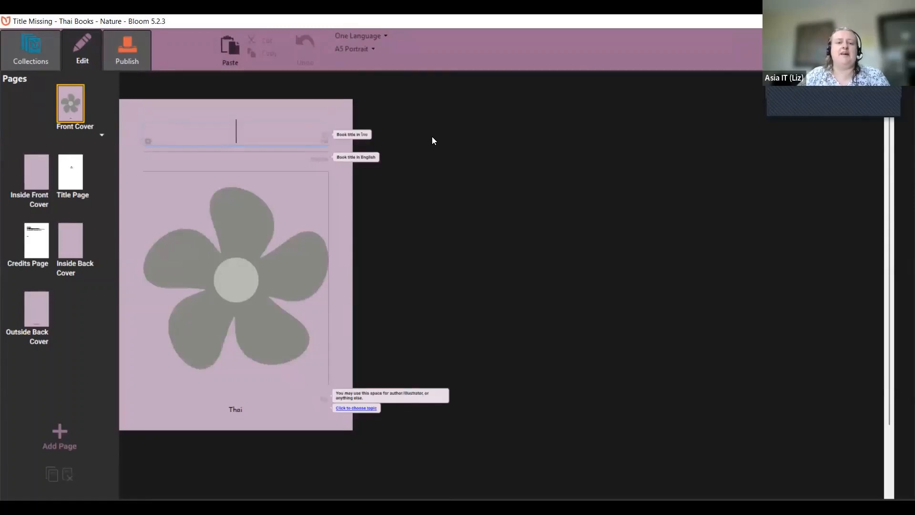
pyautogui.moveTo(233, 226)
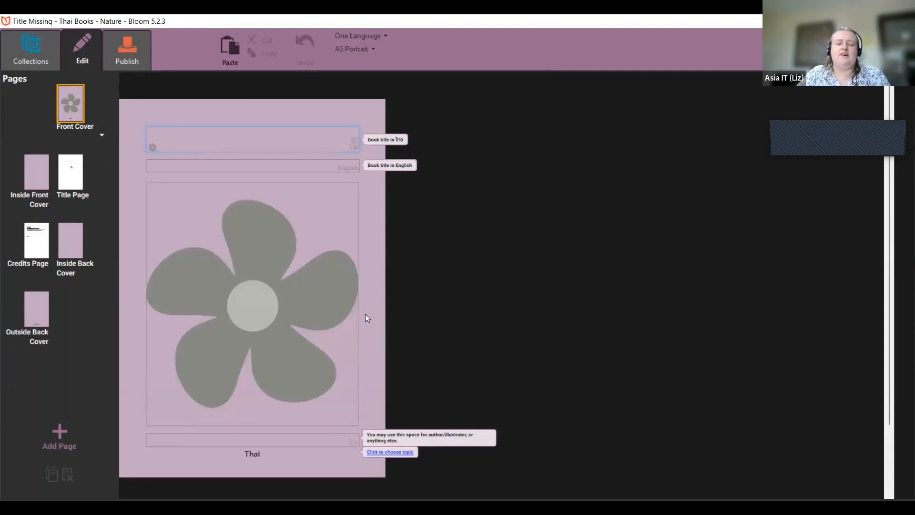
pyautogui.moveTo(355, 315)
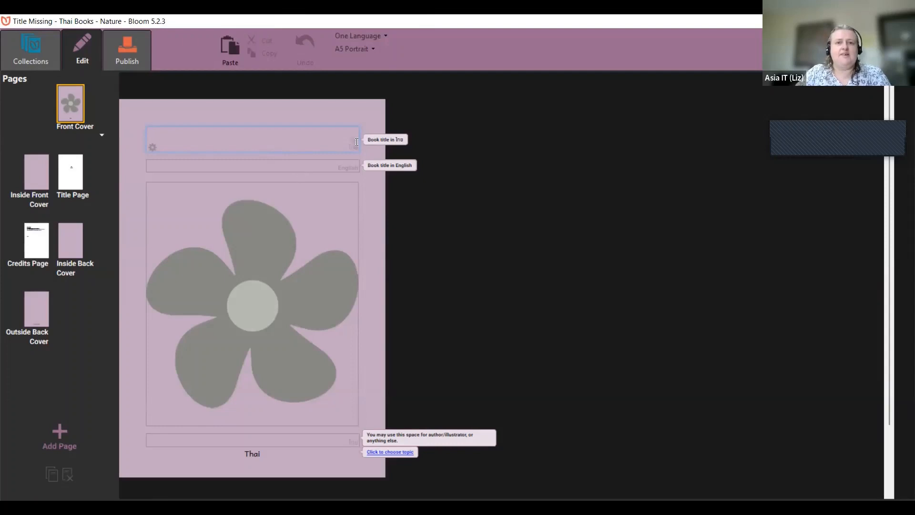
# Step: Add English as a second book language, switching the book to Two Languages
pyautogui.click(385, 38)
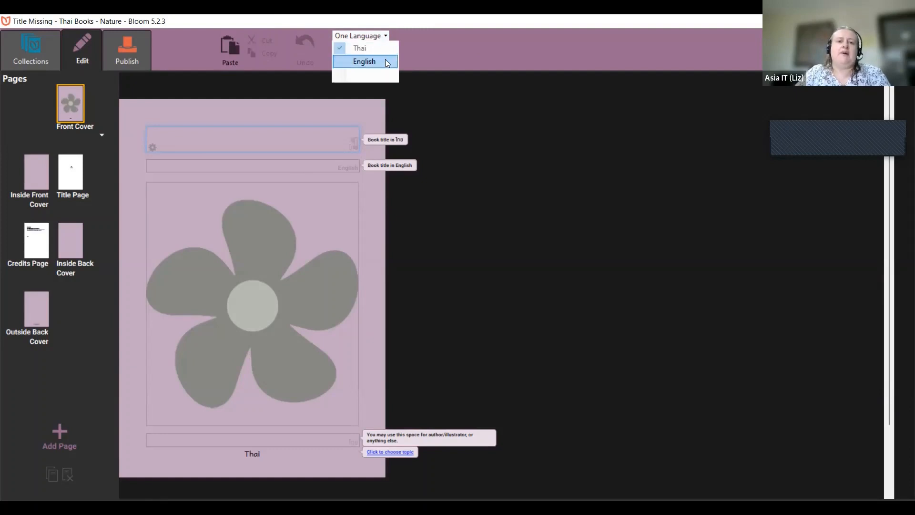
pyautogui.click(364, 61)
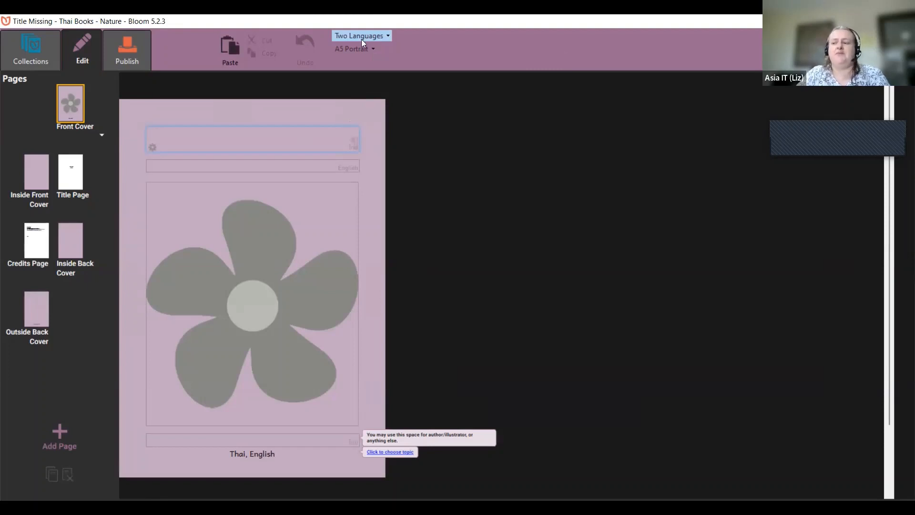
pyautogui.moveTo(324, 209)
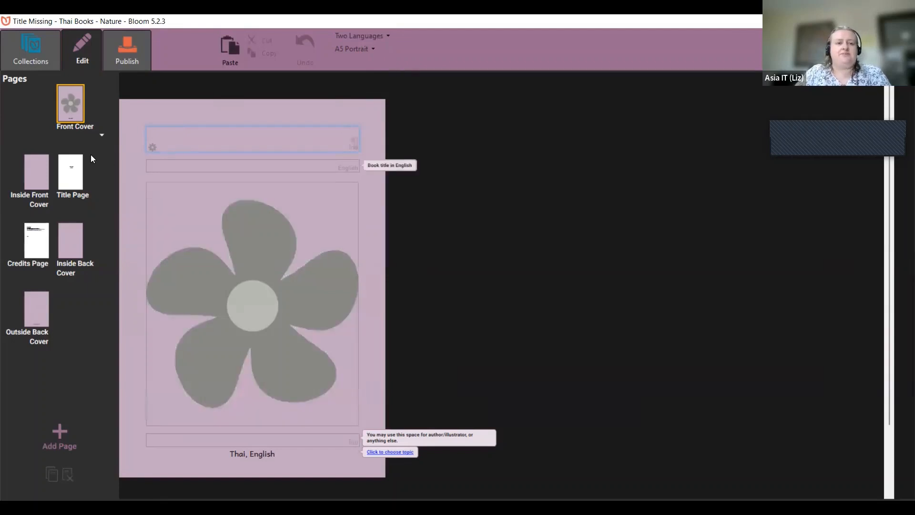
# Step: Enter 'Trees' as the English cover title, replacing the 'About the trees' draft
pyautogui.click(327, 169)
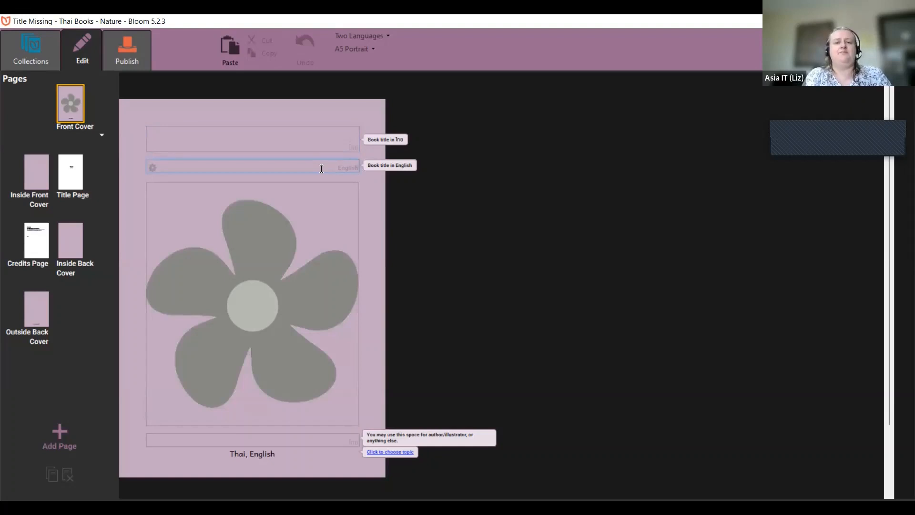
pyautogui.write('About ')
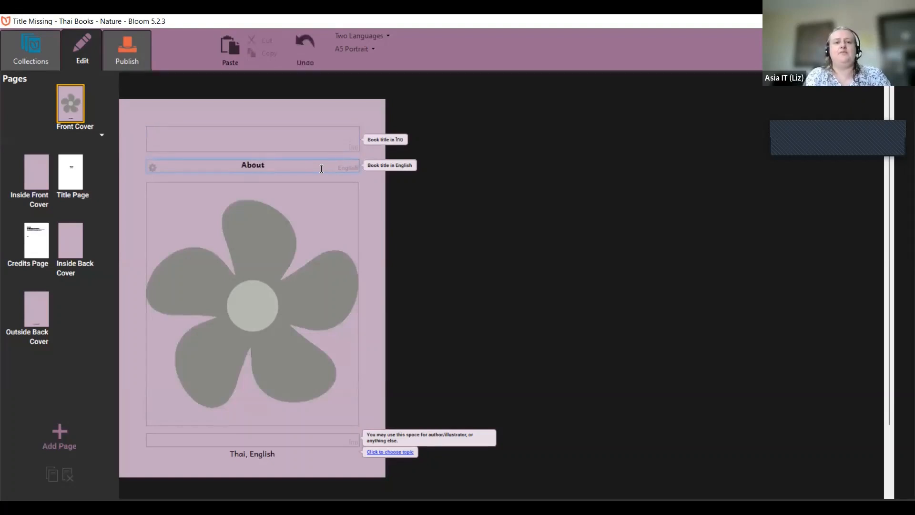
pyautogui.write('thr')
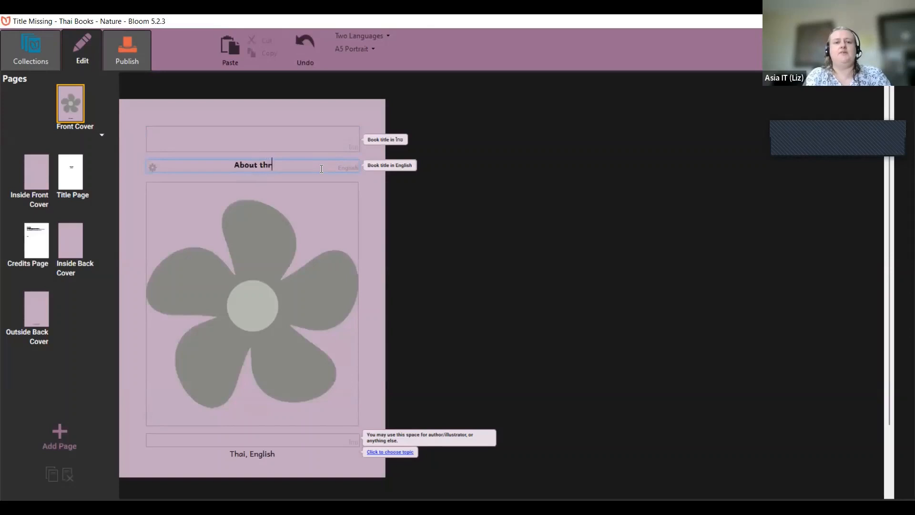
pyautogui.press('BackSpace')
pyautogui.write('e tre')
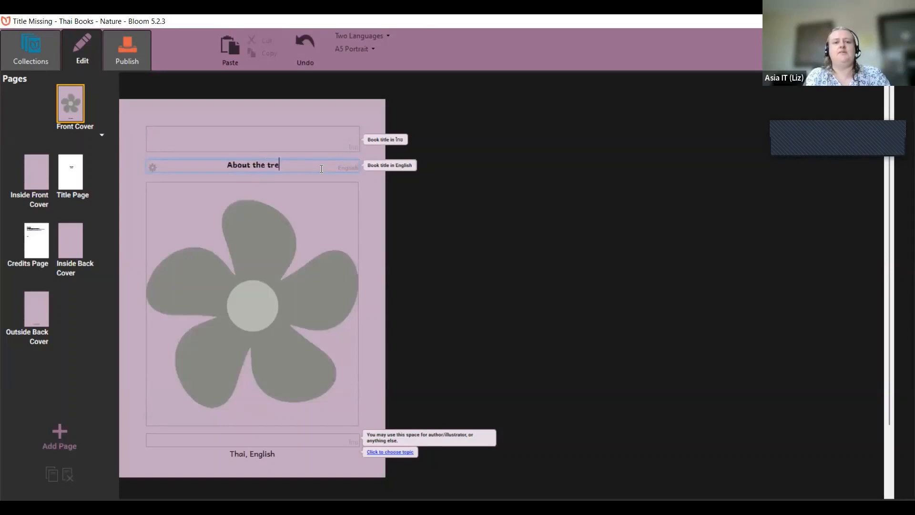
pyautogui.write('es')
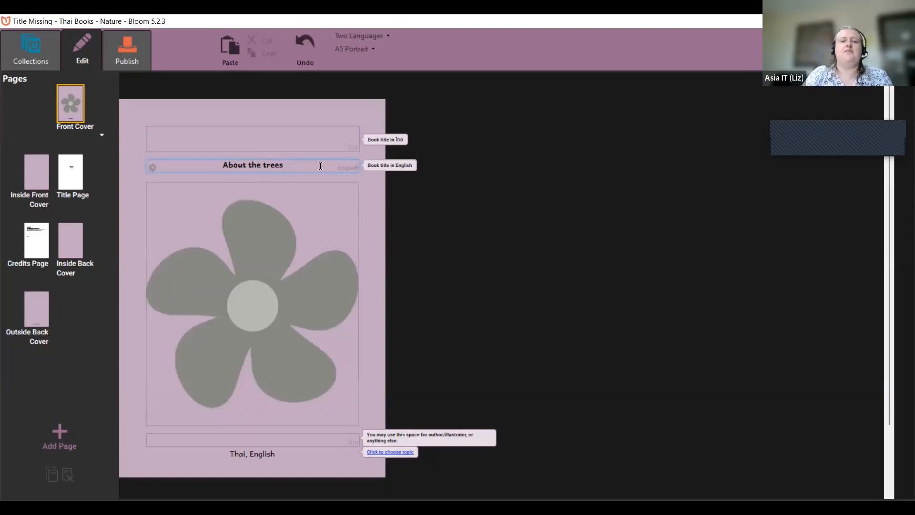
pyautogui.hotkey('ctrl', 'BackSpace')
pyautogui.hotkey('ctrl', 'BackSpace')
pyautogui.hotkey('ctrl', 'BackSpace')
pyautogui.write('Trees')
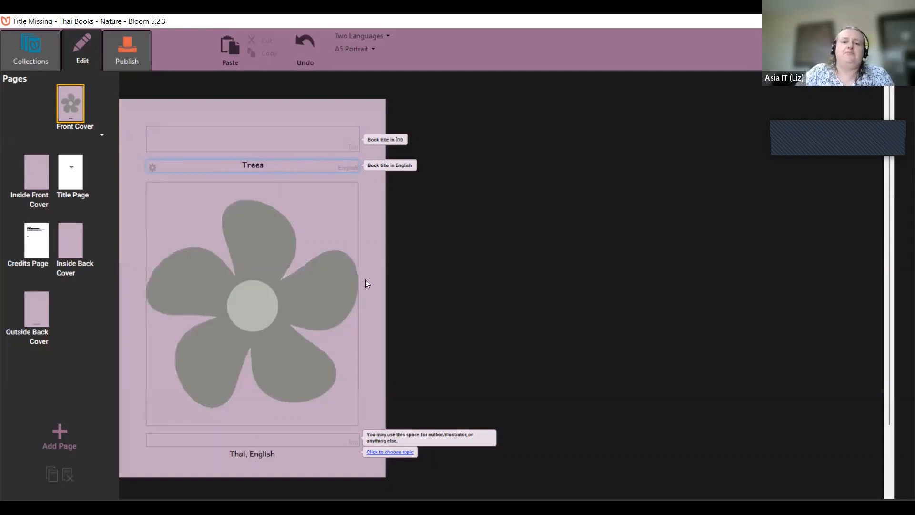
pyautogui.moveTo(358, 285)
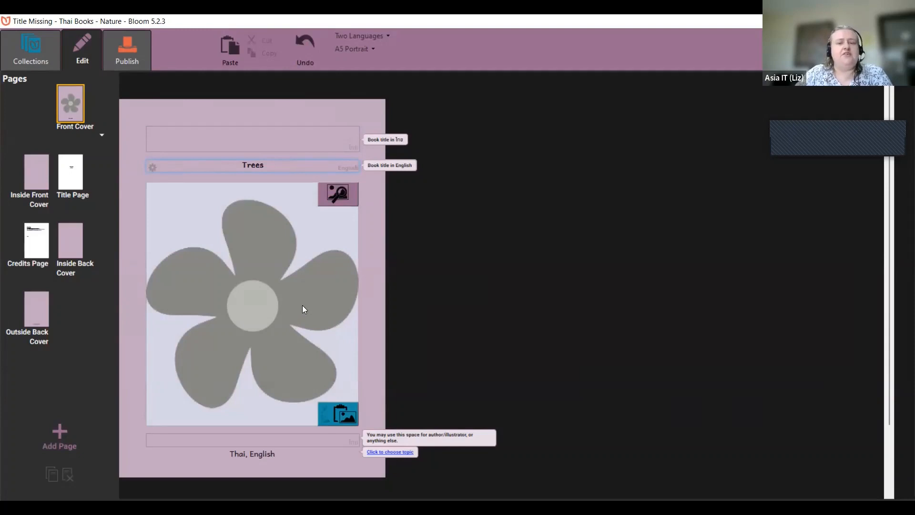
# Step: Open the Image Toolbox for the front-cover picture
pyautogui.moveTo(306, 303)
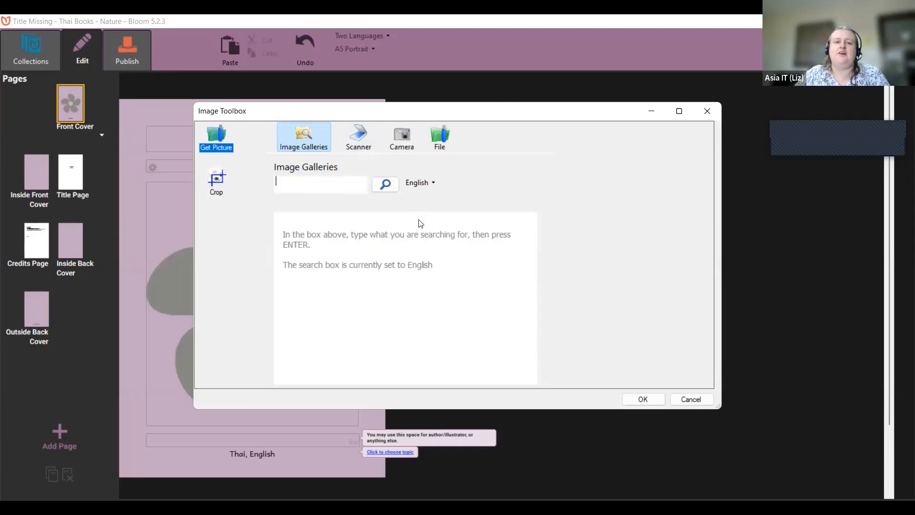
# Step: Search Image Galleries for 'tree' and browse through the 326 results
pyautogui.write('tree')
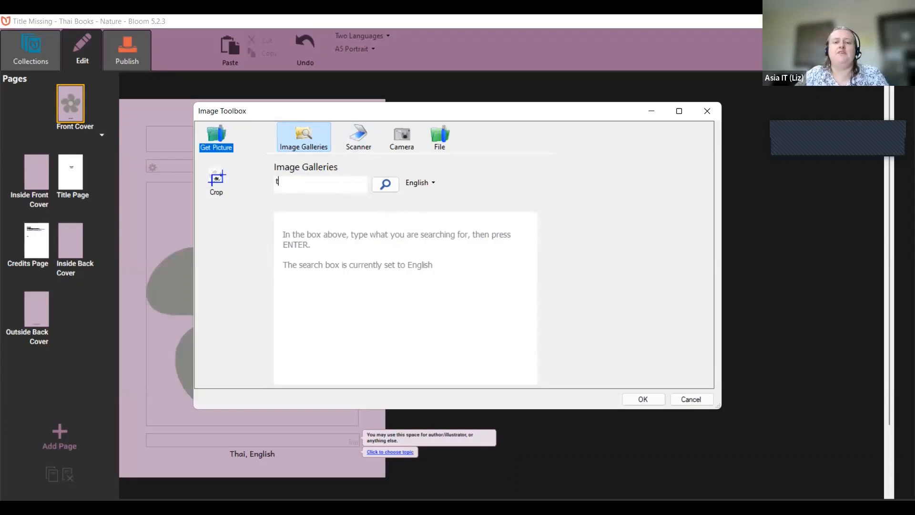
pyautogui.click(384, 190)
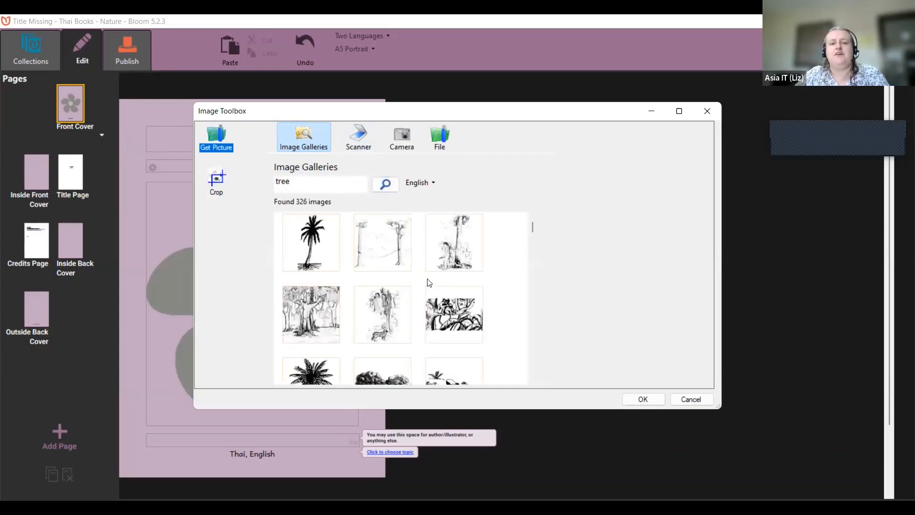
pyautogui.scroll(-1, 428, 286)
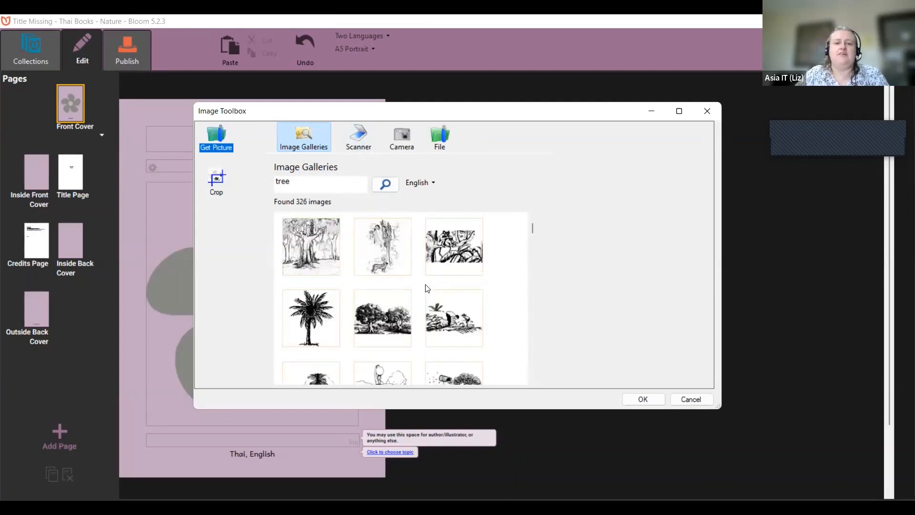
pyautogui.scroll(-1, 427, 287)
pyautogui.scroll(-2, 427, 289)
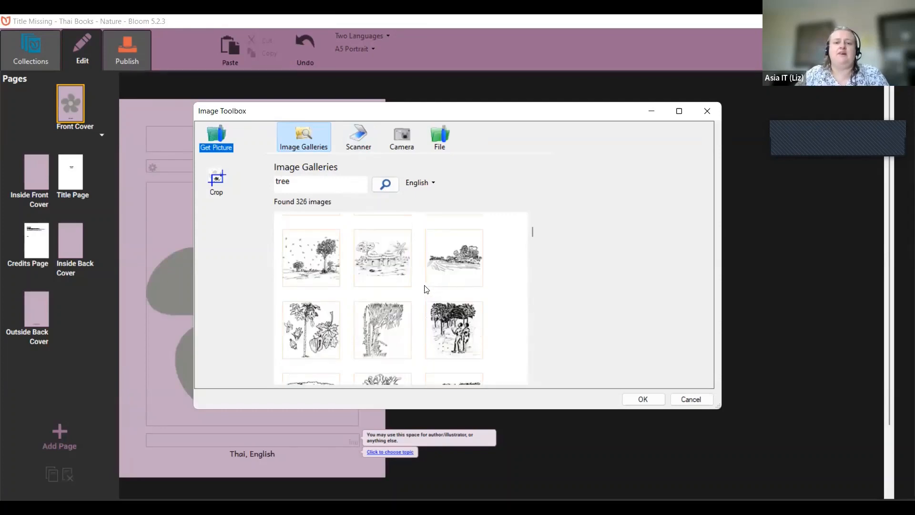
pyautogui.scroll(2, 427, 288)
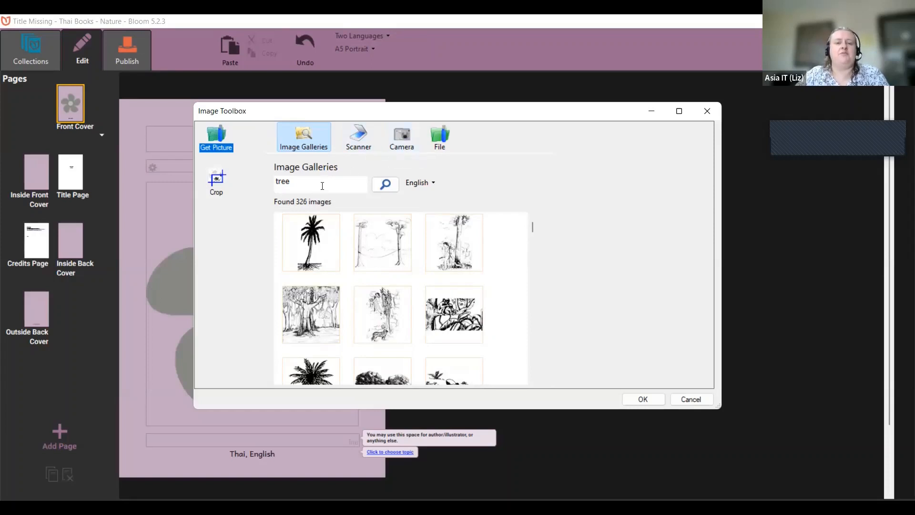
# Step: Load the roses-in-a-vase photo from the Pictures folder into the Image Toolbox
pyautogui.click(445, 138)
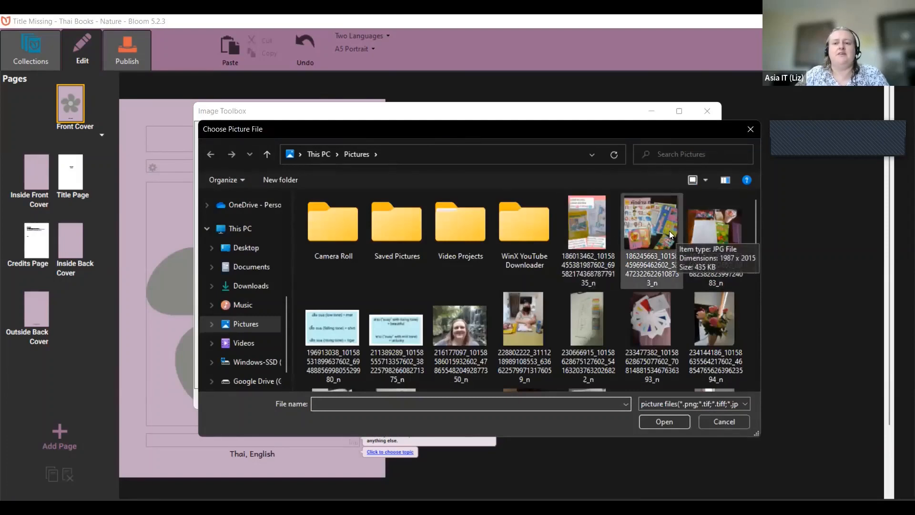
pyautogui.click(725, 329)
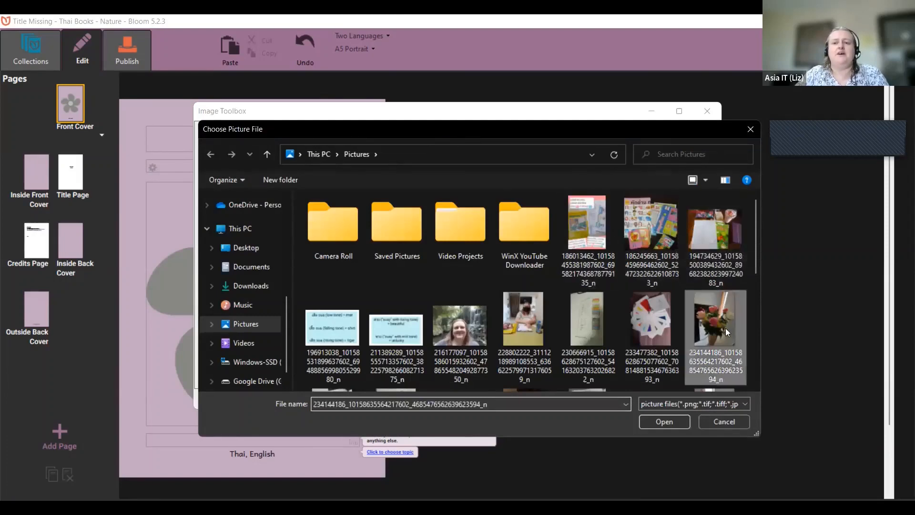
pyautogui.click(682, 423)
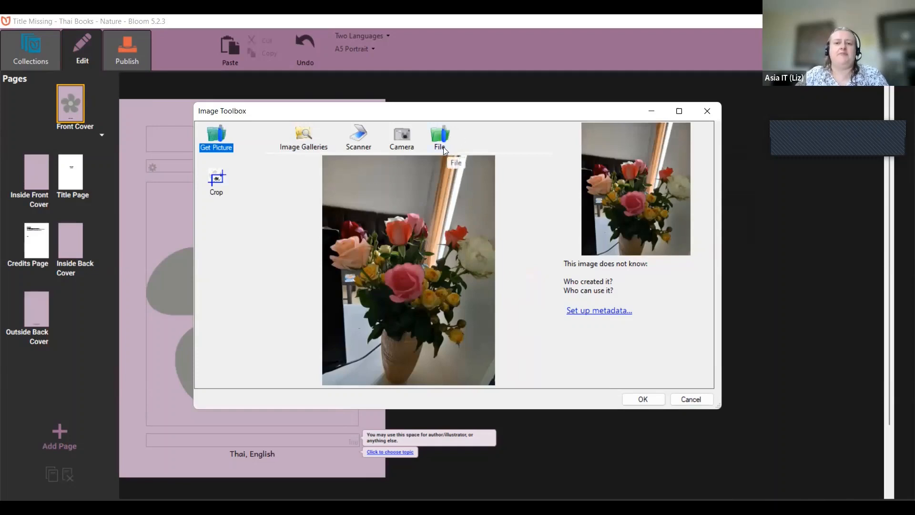
# Step: Crop the rose photo's top, left and bottom edges and place it on the cover
pyautogui.click(222, 182)
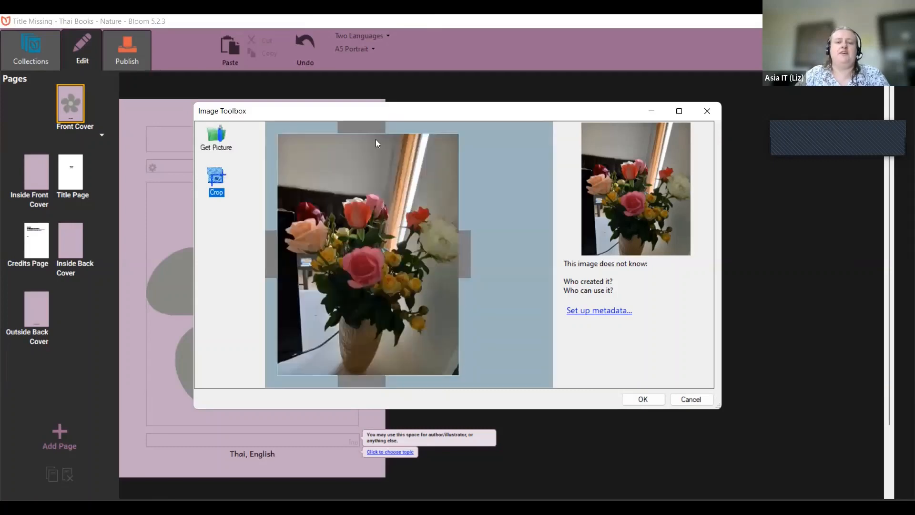
pyautogui.moveTo(371, 128); pyautogui.dragTo(372, 169)
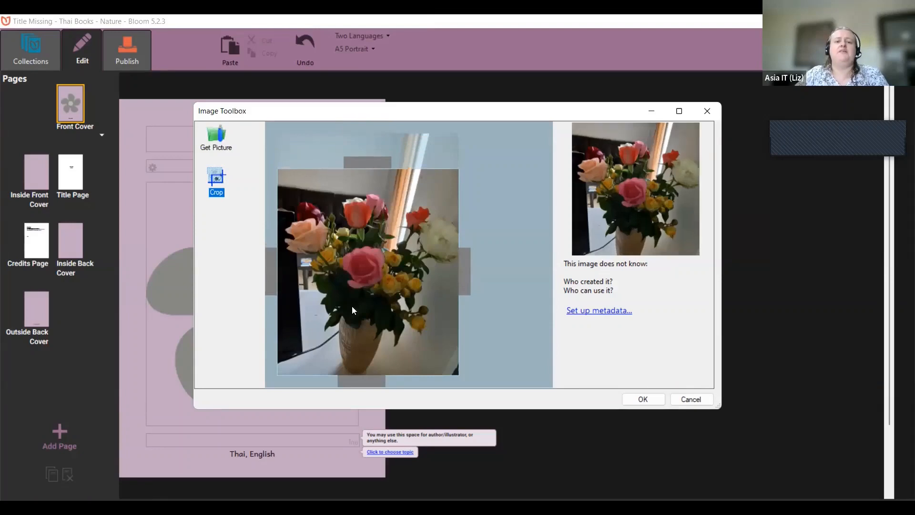
pyautogui.moveTo(273, 280); pyautogui.dragTo(283, 280)
pyautogui.moveTo(373, 378); pyautogui.dragTo(390, 359)
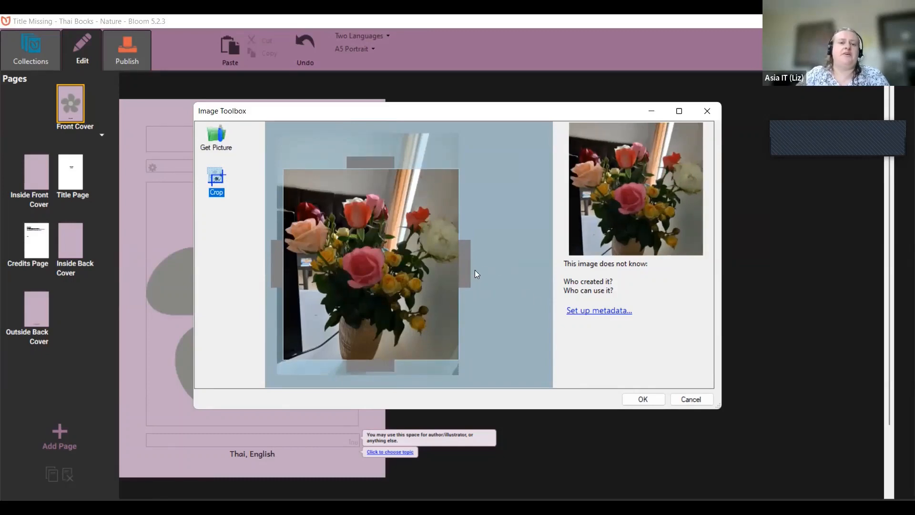
pyautogui.click(643, 400)
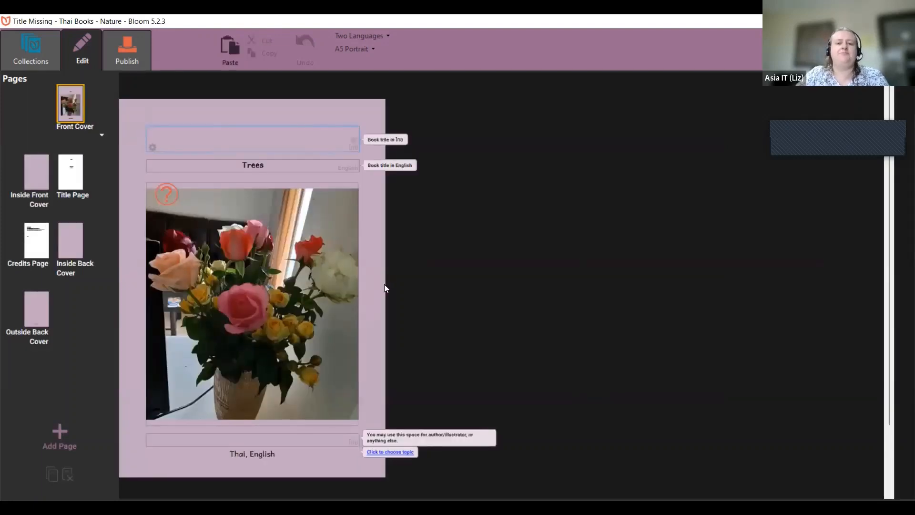
pyautogui.moveTo(279, 275)
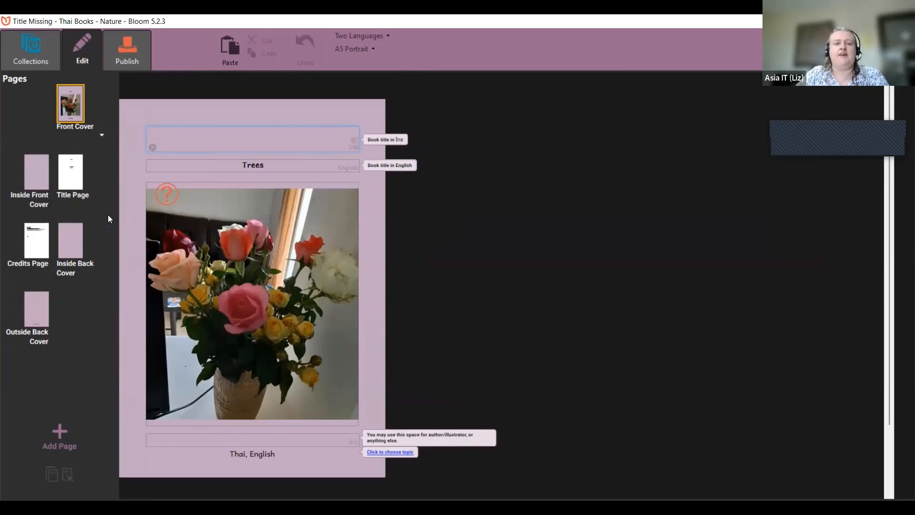
pyautogui.moveTo(157, 202)
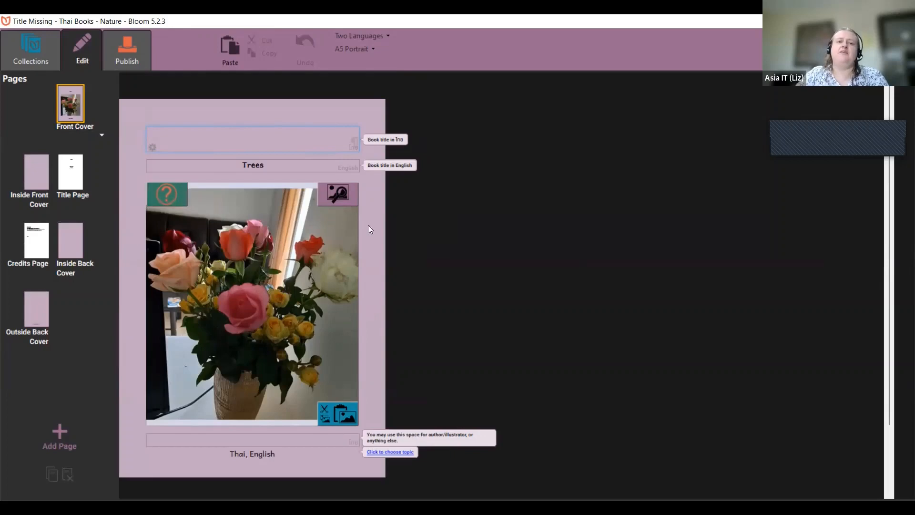
pyautogui.moveTo(331, 232)
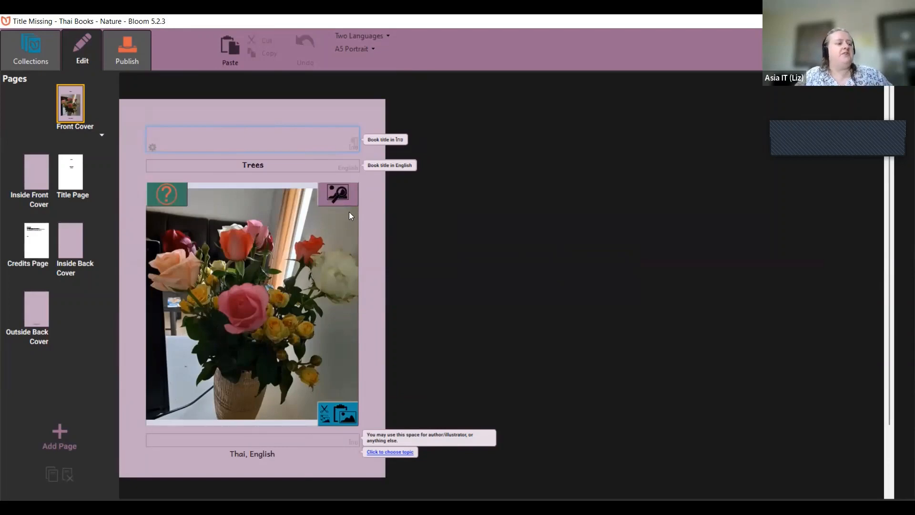
pyautogui.moveTo(204, 189)
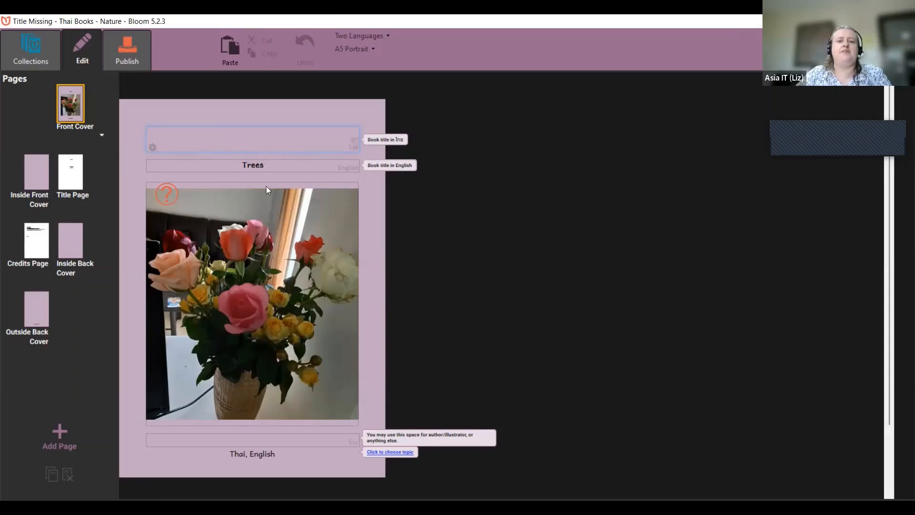
pyautogui.moveTo(273, 208)
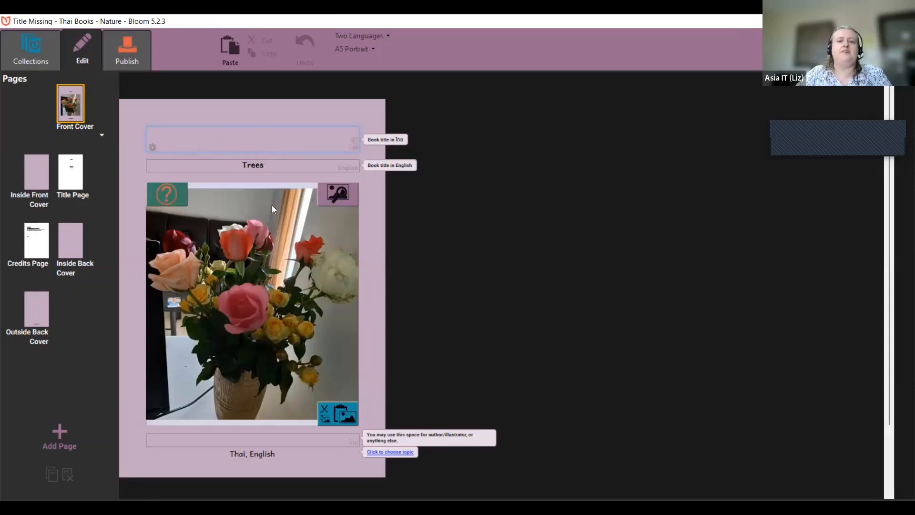
pyautogui.click(278, 441)
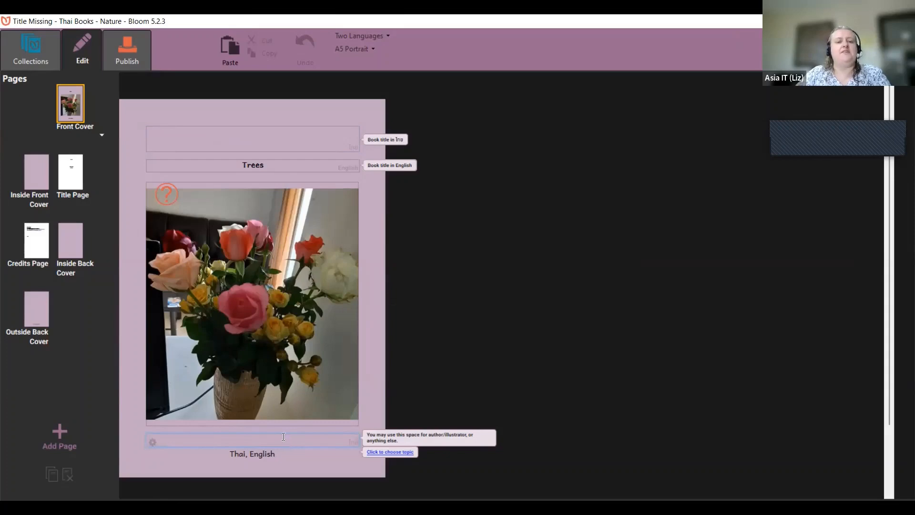
# Step: Type test text into the inside front cover's text box, then switch to the Title Page
pyautogui.click(44, 182)
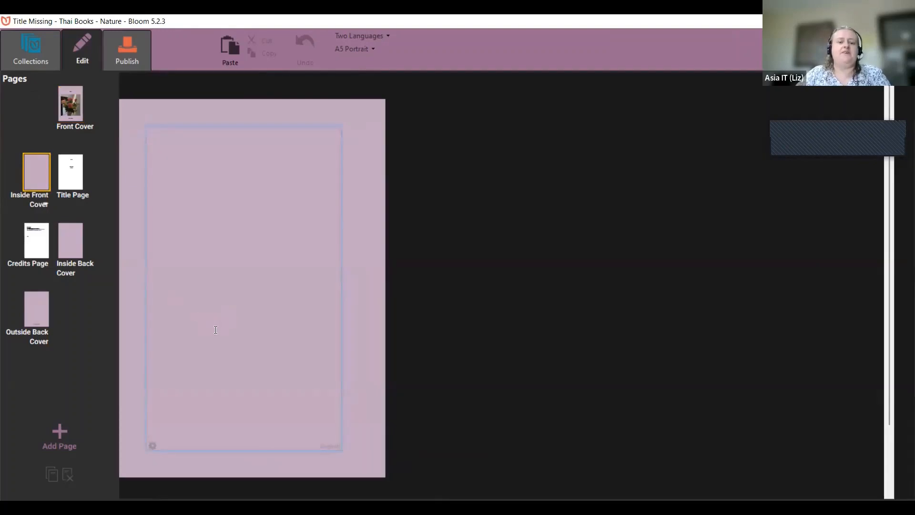
pyautogui.write('asdasda')
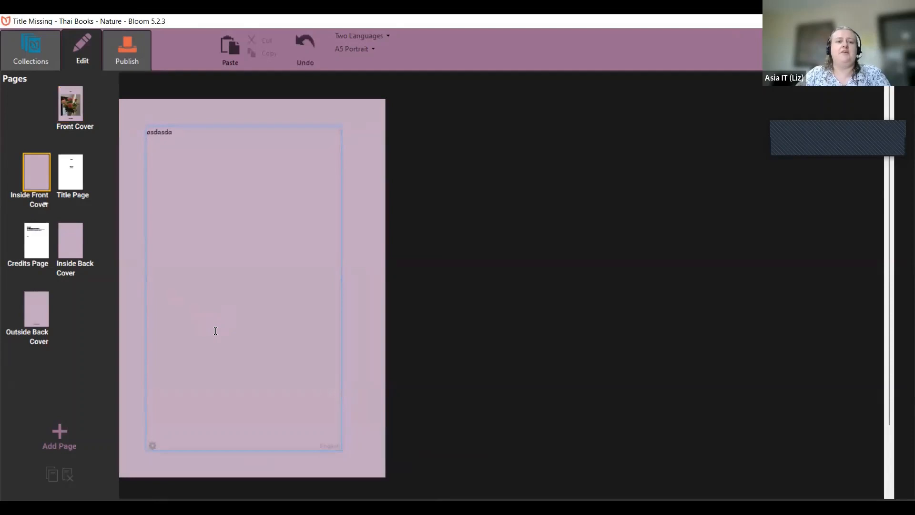
pyautogui.write('asdasda asdas')
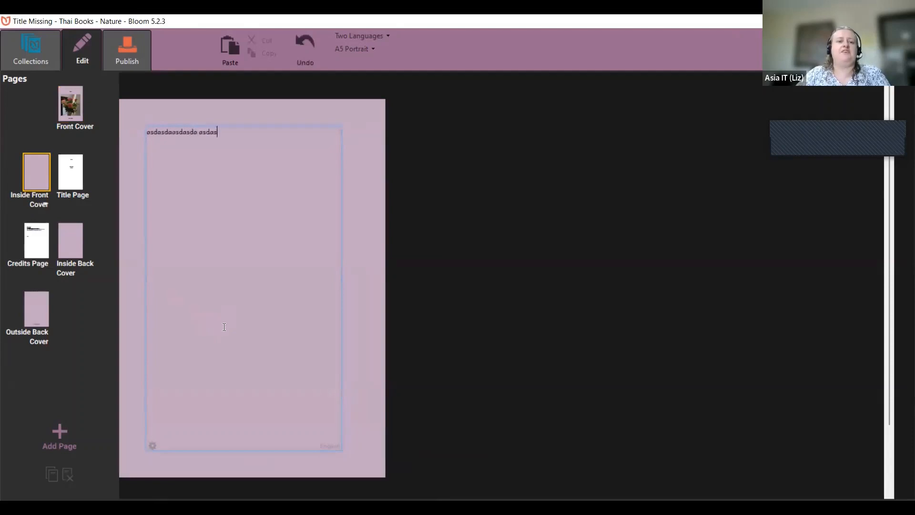
pyautogui.write('dasd')
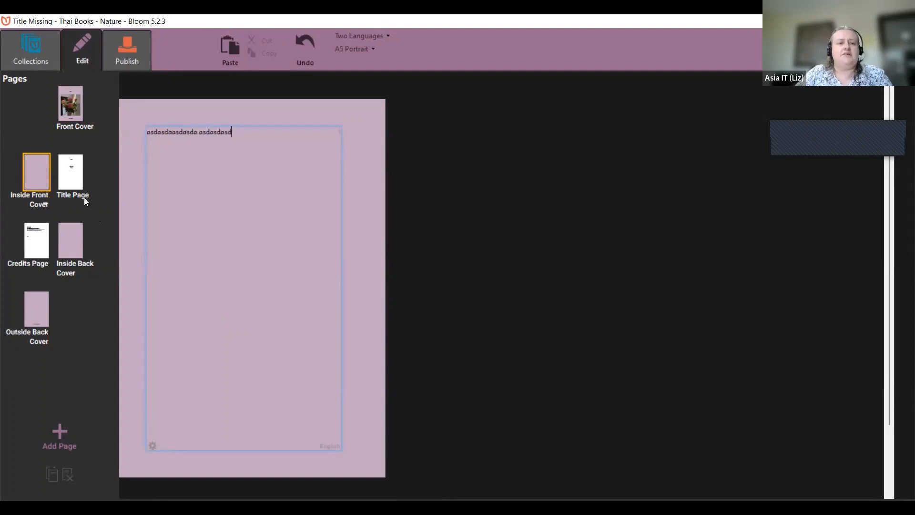
pyautogui.click(76, 181)
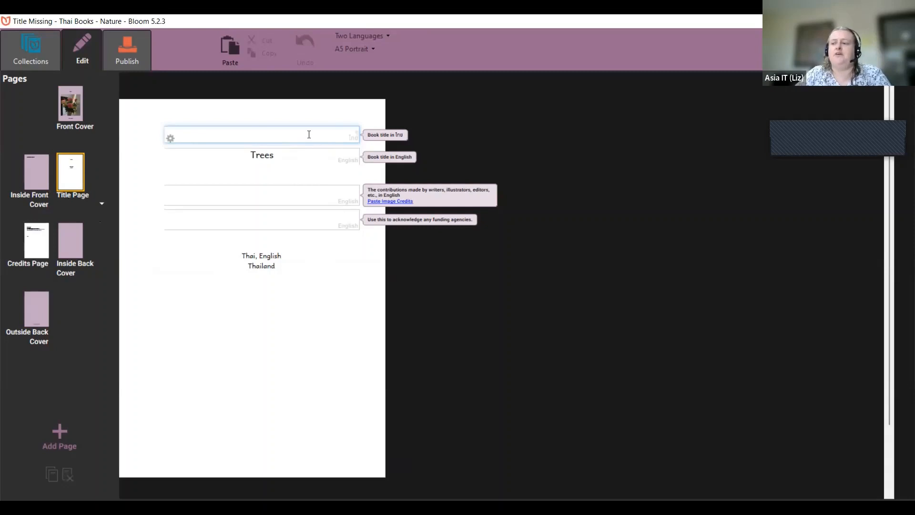
# Step: Select the Title Page's contributions field, then go to the Credits Page with its CC BY 4.0 licence
pyautogui.click(313, 197)
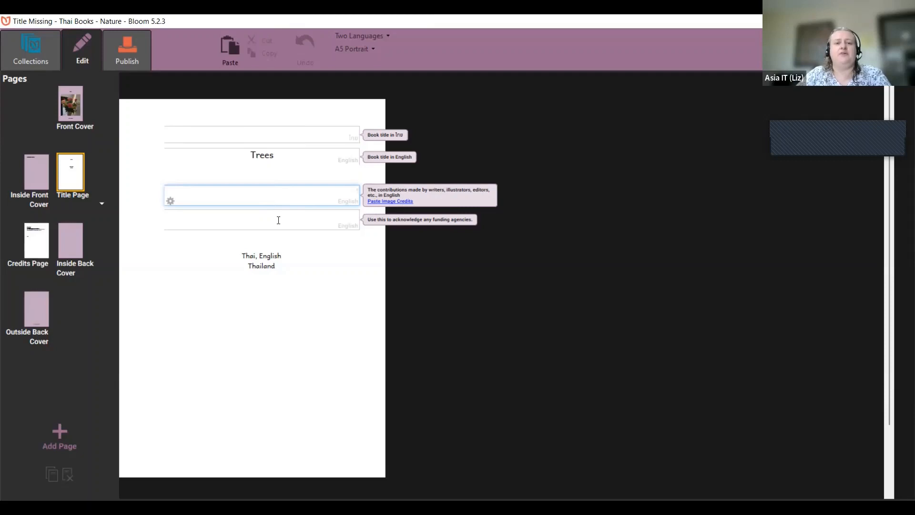
pyautogui.click(36, 241)
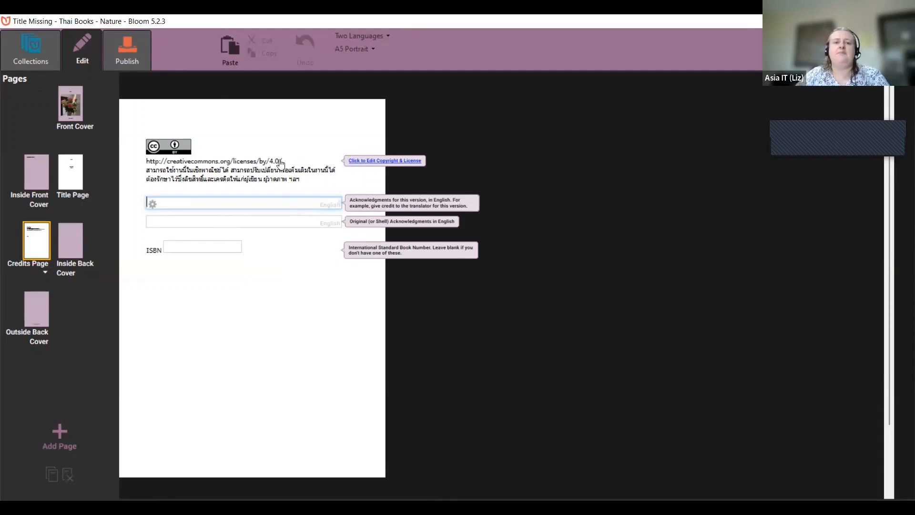
pyautogui.click(360, 163)
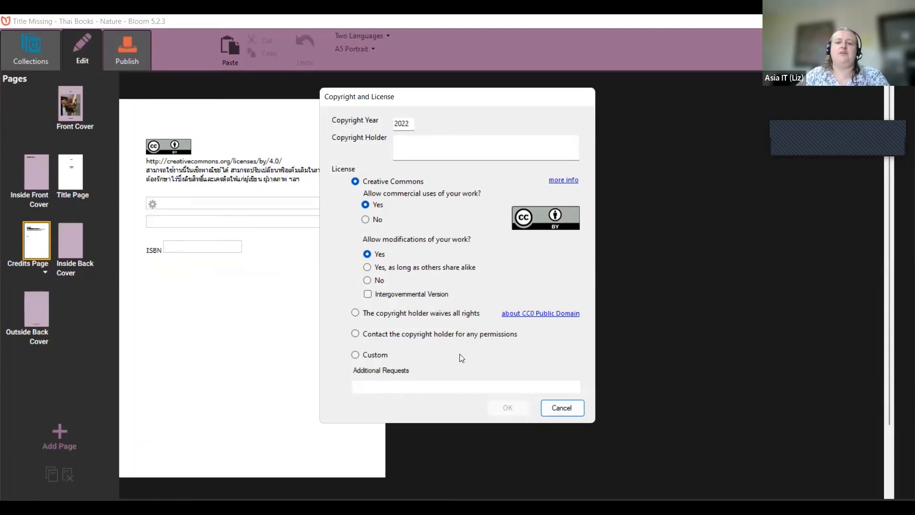
pyautogui.click(560, 408)
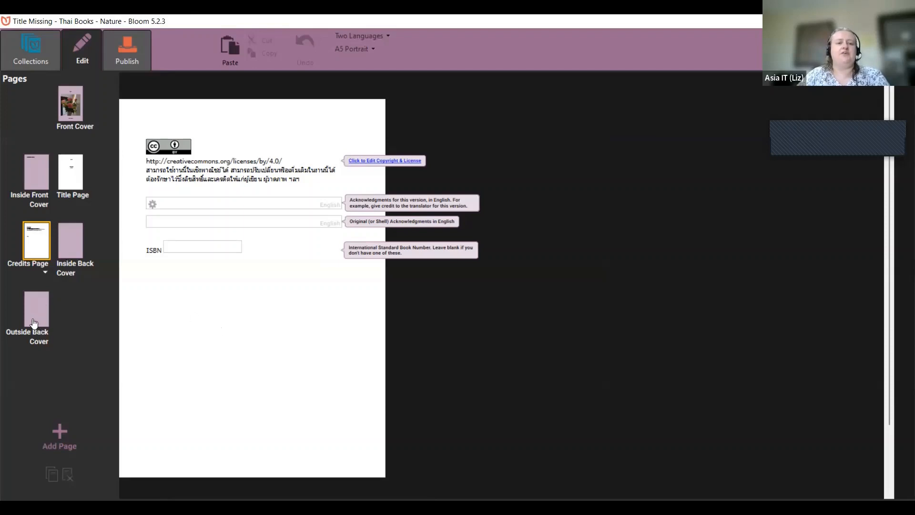
# Step: Open the Add Page dialog and preview the Picture on Bottom and Picture in Middle layouts
pyautogui.click(61, 441)
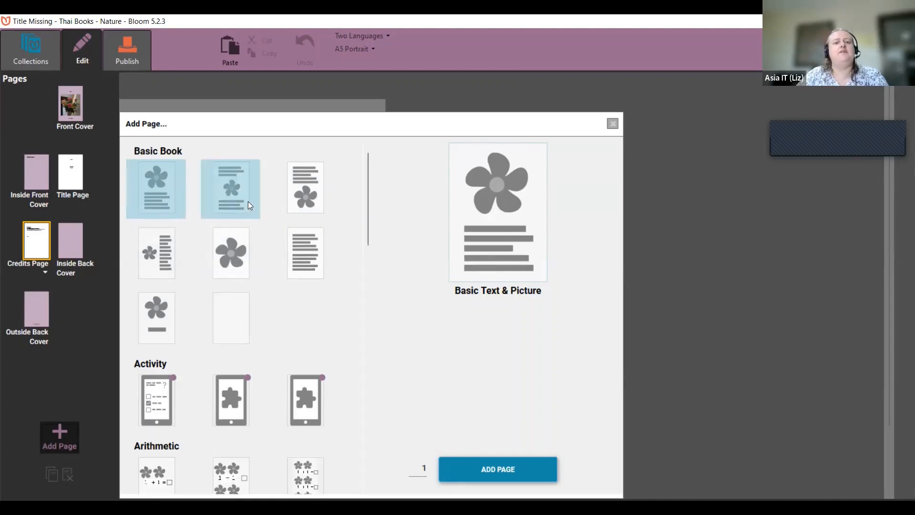
pyautogui.click(315, 197)
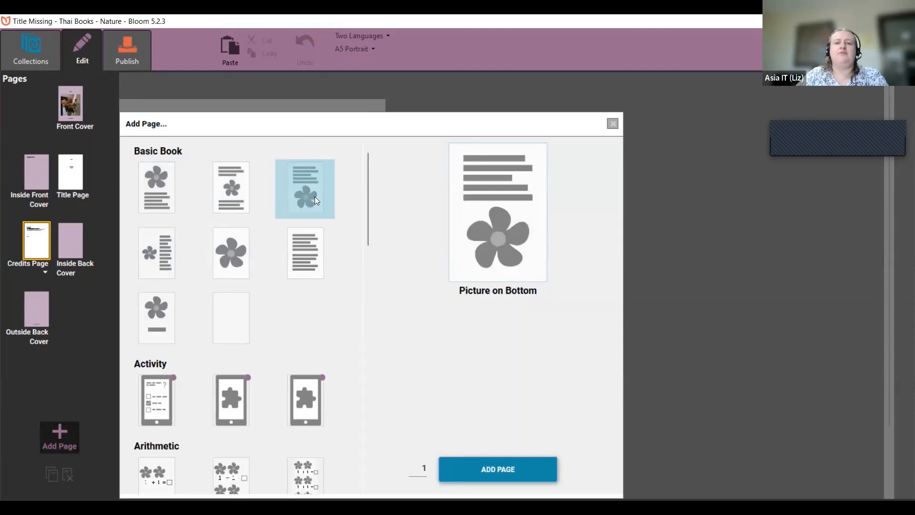
pyautogui.click(246, 196)
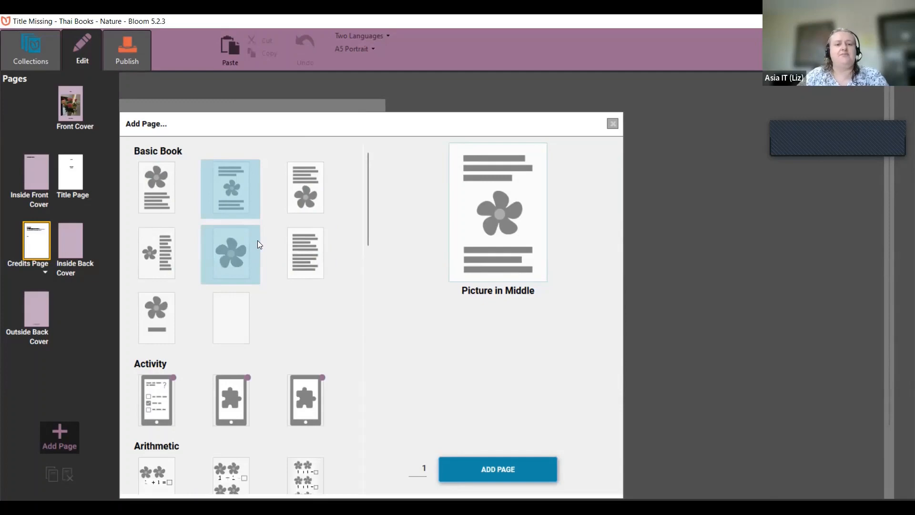
pyautogui.scroll(-2, 333, 245)
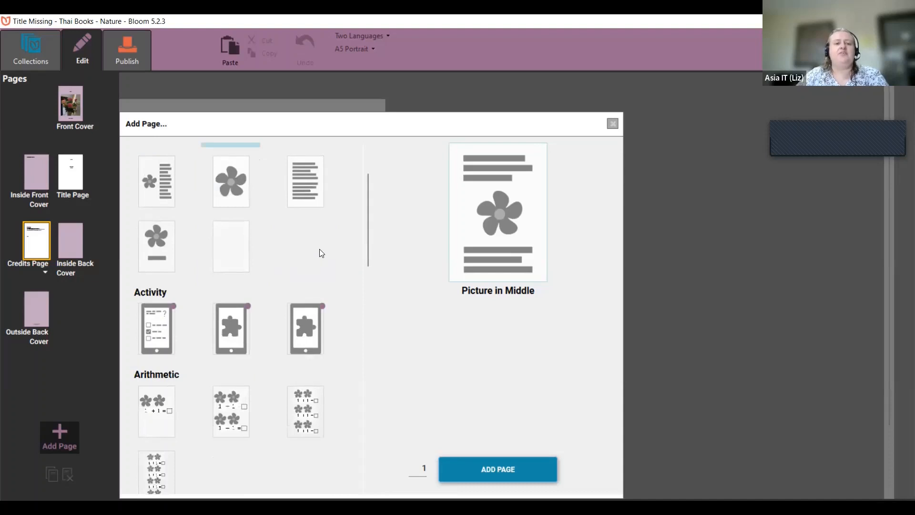
# Step: Preview the Quiz Page activity, then choose the Basic Text & Picture layout
pyautogui.click(153, 327)
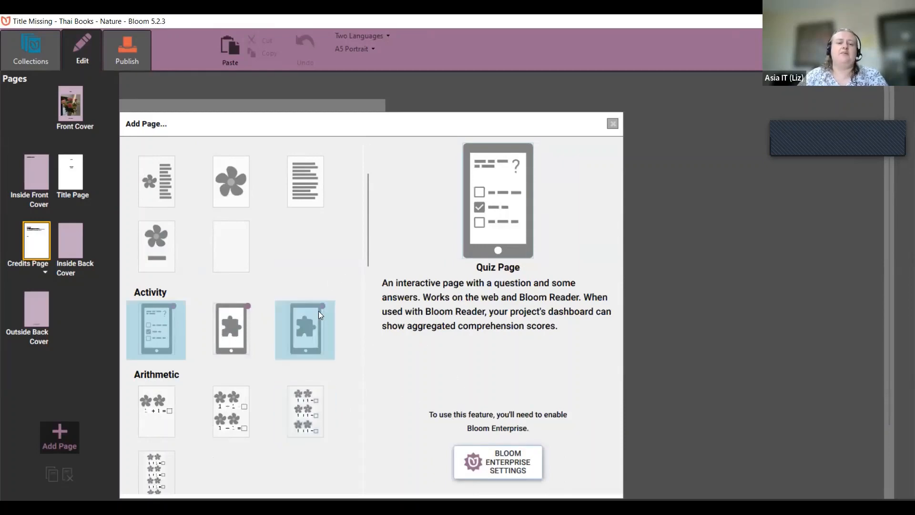
pyautogui.scroll(2, 318, 311)
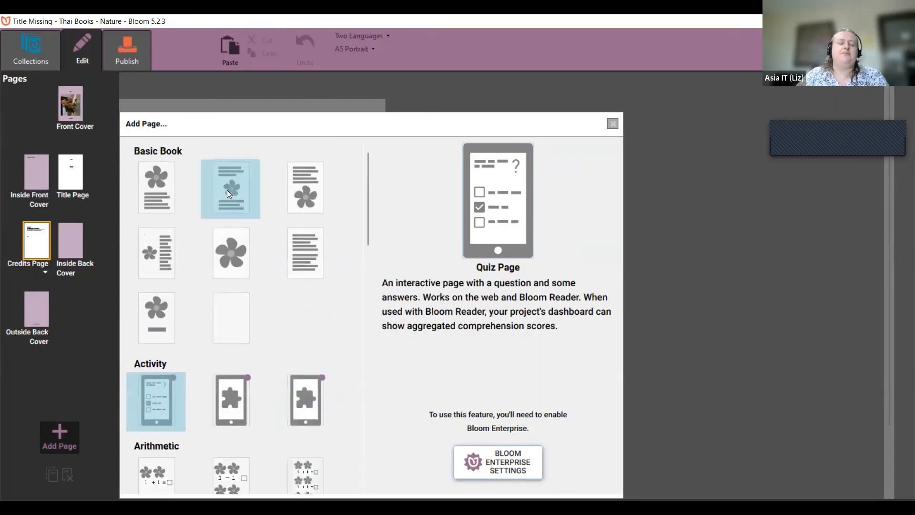
pyautogui.click(168, 192)
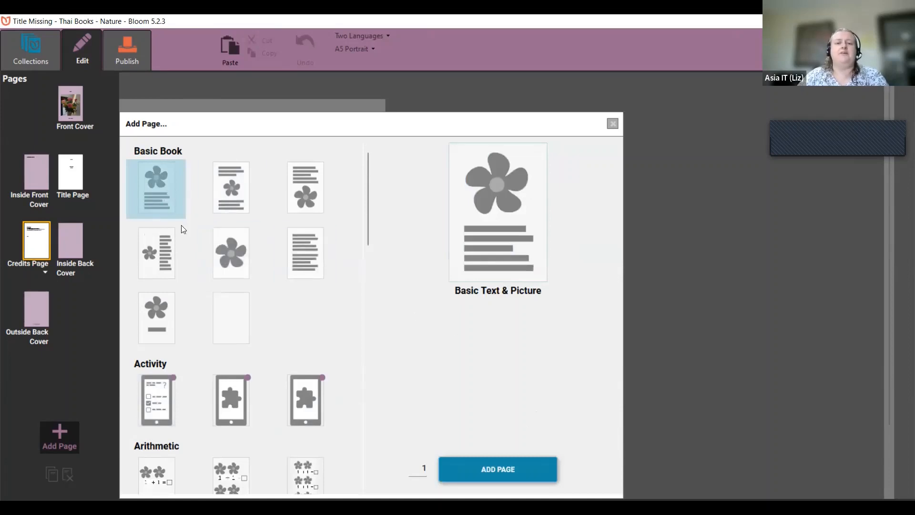
# Step: Edit the number-of-pages field, correcting several entries, aiming for 5 pages
pyautogui.click(422, 468)
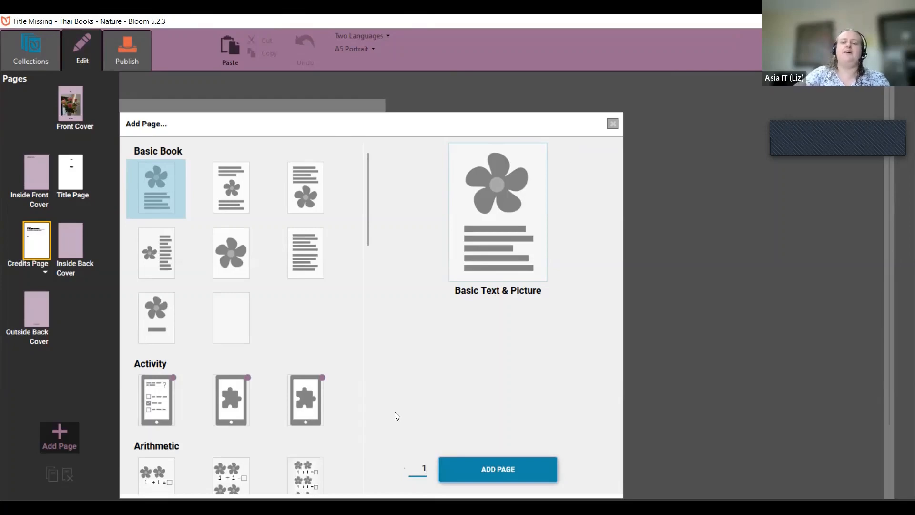
pyautogui.write('5')
pyautogui.press('BackSpace')
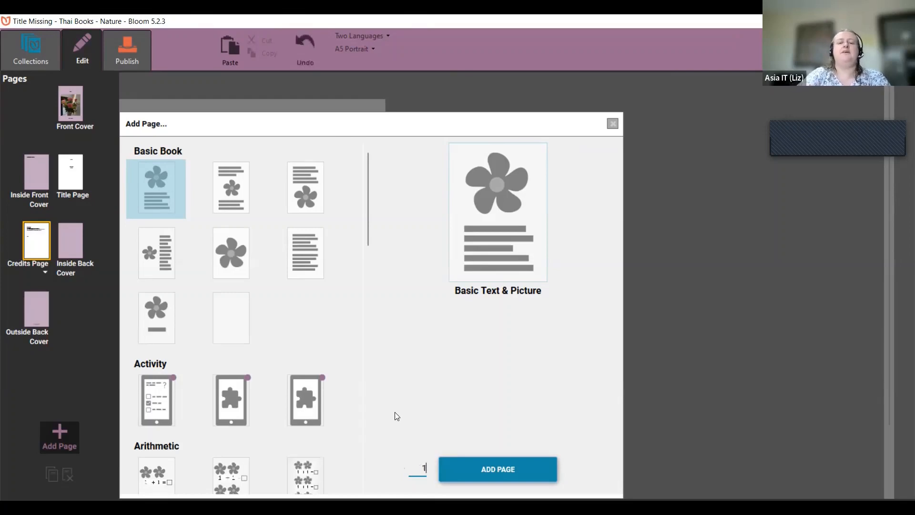
pyautogui.write('5')
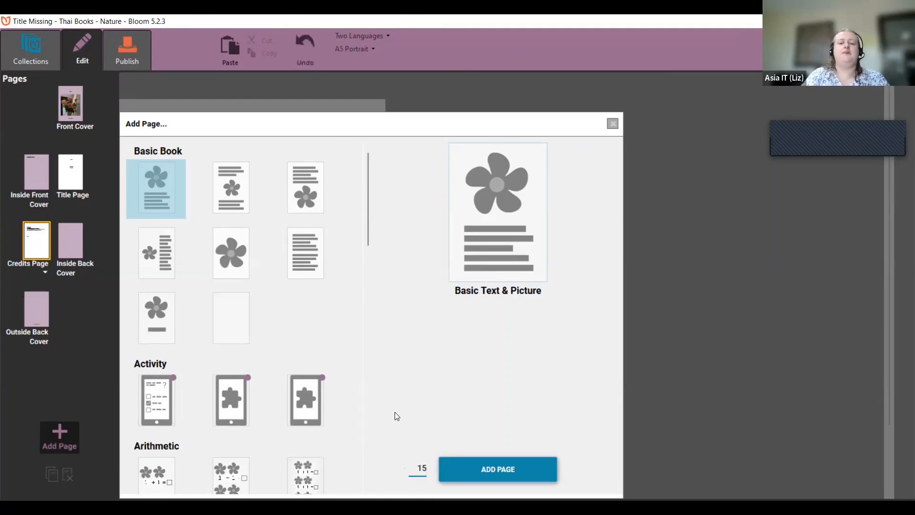
pyautogui.press('BackSpace')
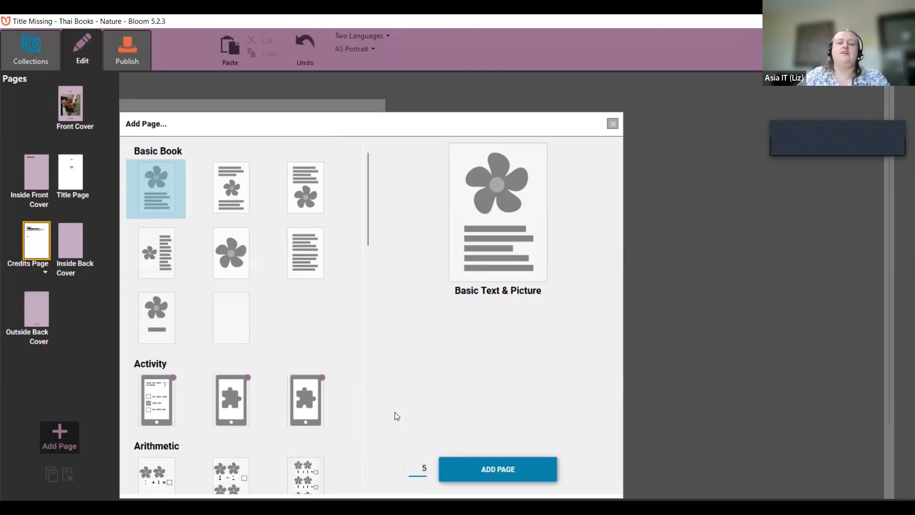
pyautogui.write('1')
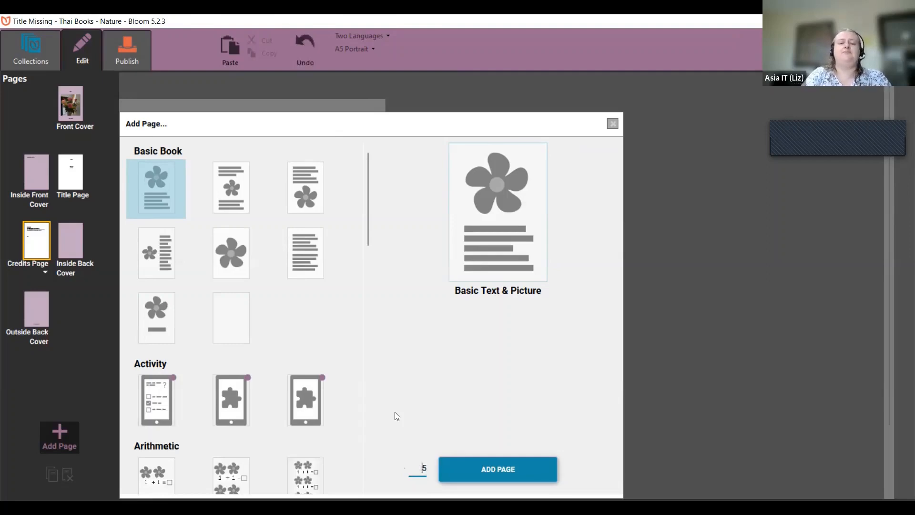
pyautogui.press('BackSpace')
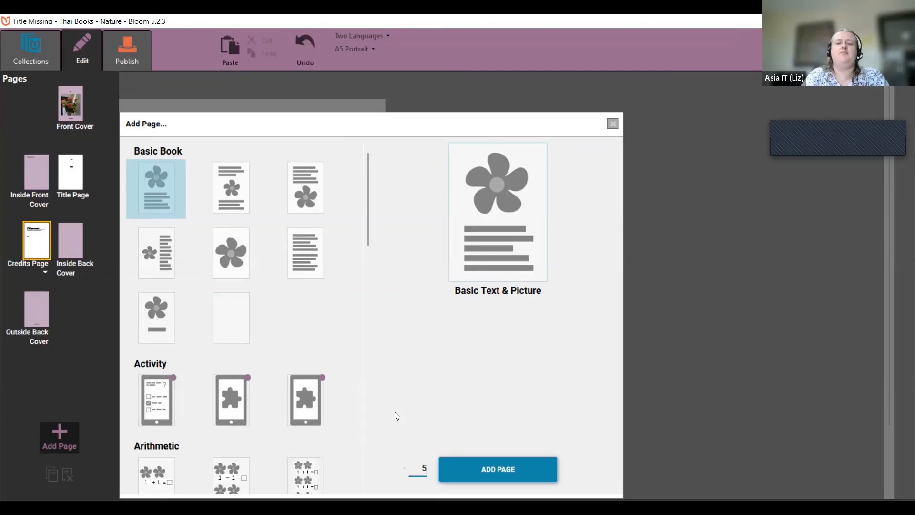
pyautogui.press('BackSpace')
pyautogui.write('1')
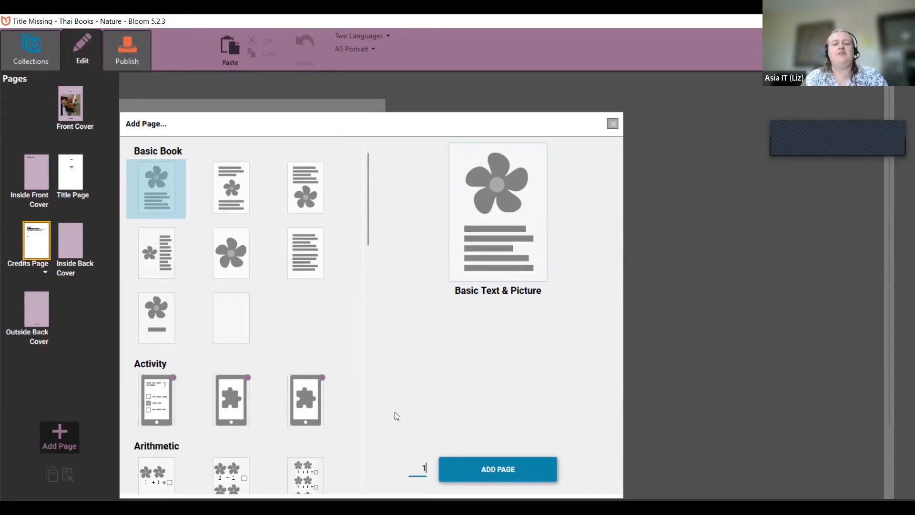
pyautogui.write('2')
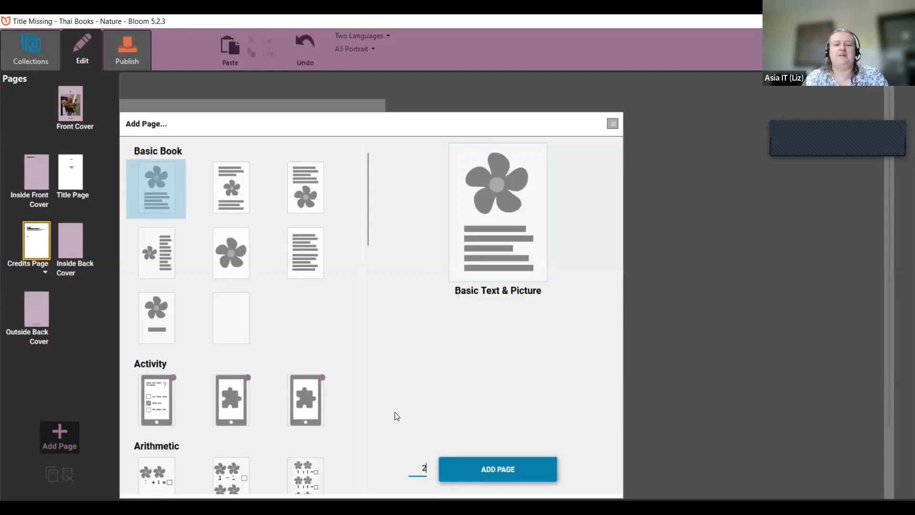
pyautogui.press('BackSpace')
pyautogui.write('1')
pyautogui.write('5')
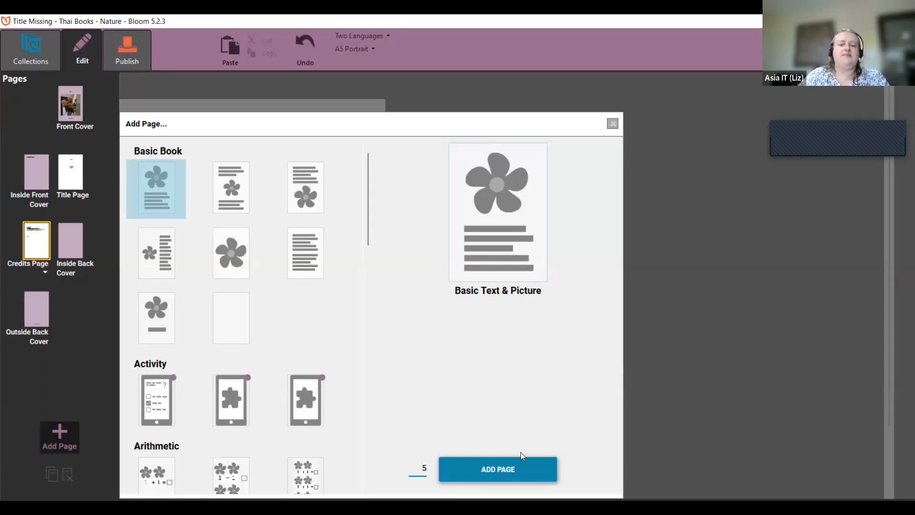
# Step: Insert the five Basic Text & Picture pages and put the caret in page 5's upper text box
pyautogui.click(526, 473)
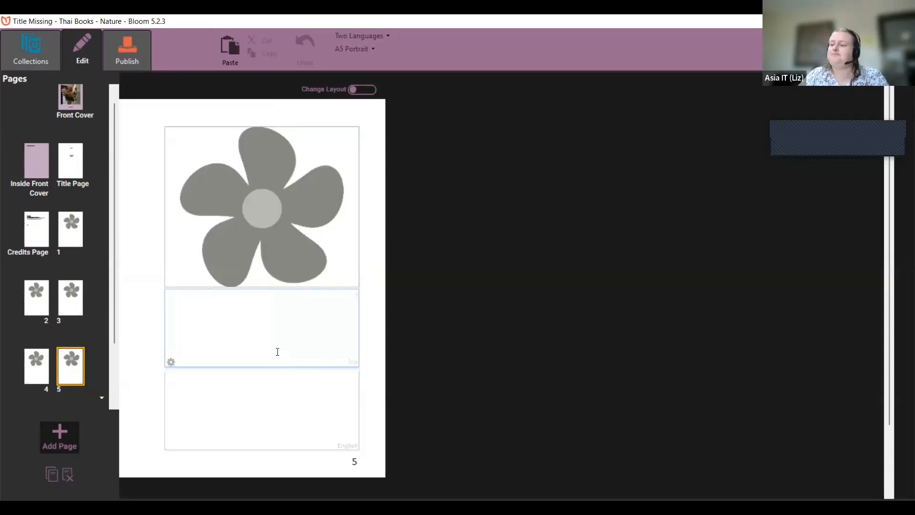
pyautogui.click(260, 324)
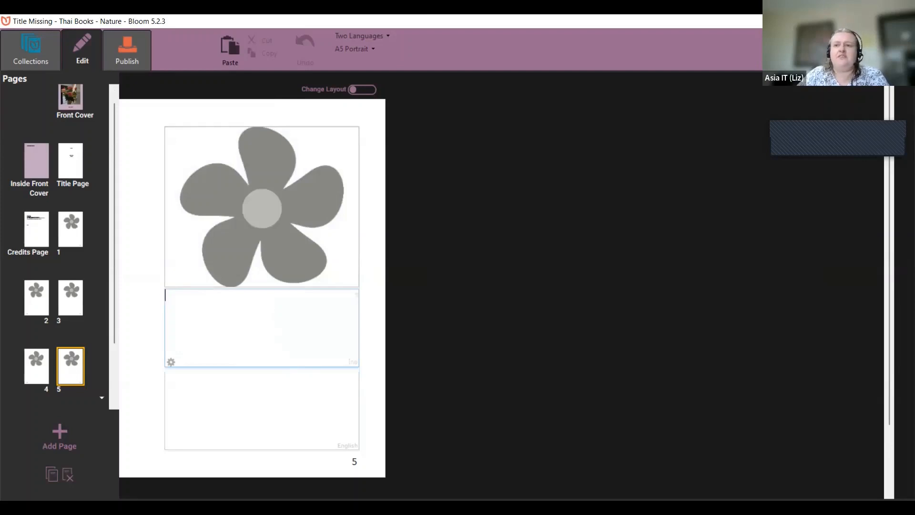
pyautogui.click(59, 437)
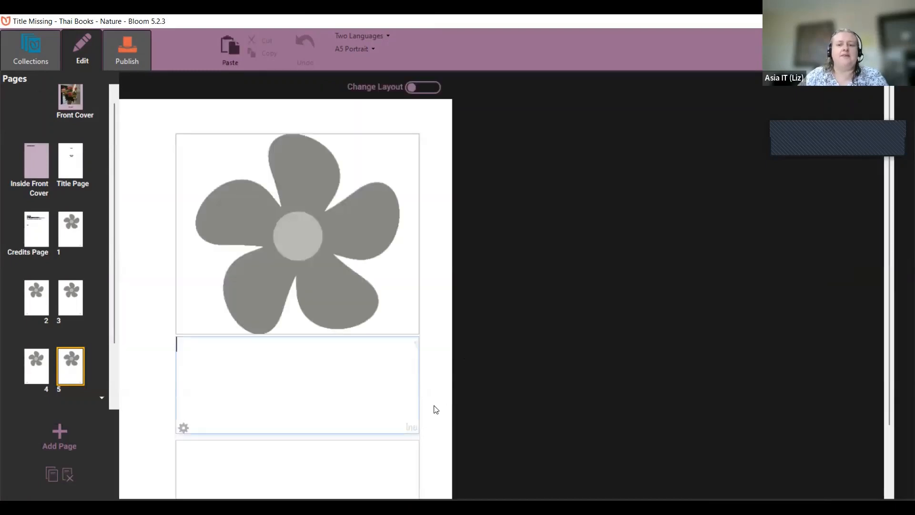
pyautogui.scroll(-2, 434, 408)
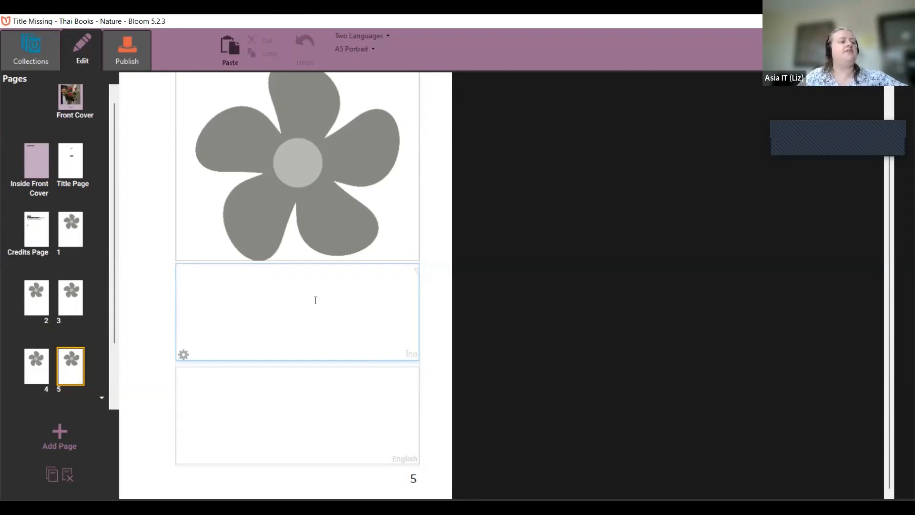
pyautogui.moveTo(395, 239)
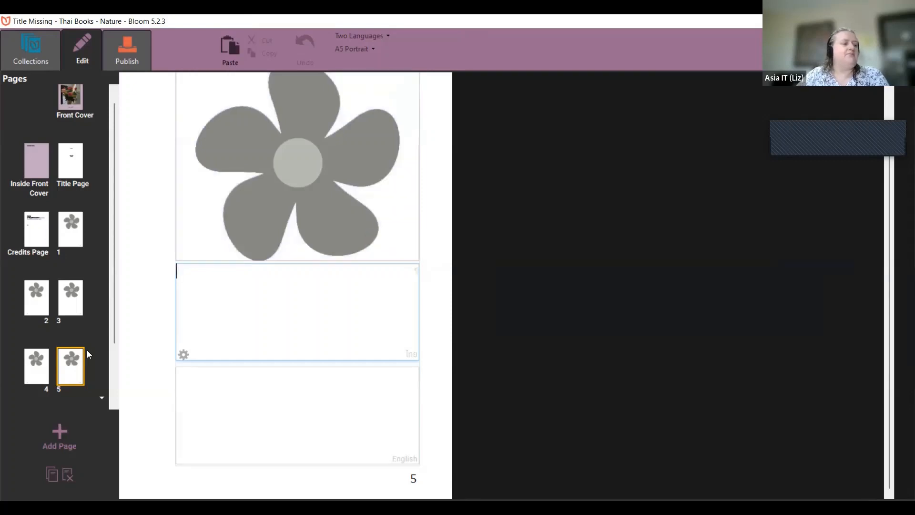
pyautogui.moveTo(317, 77)
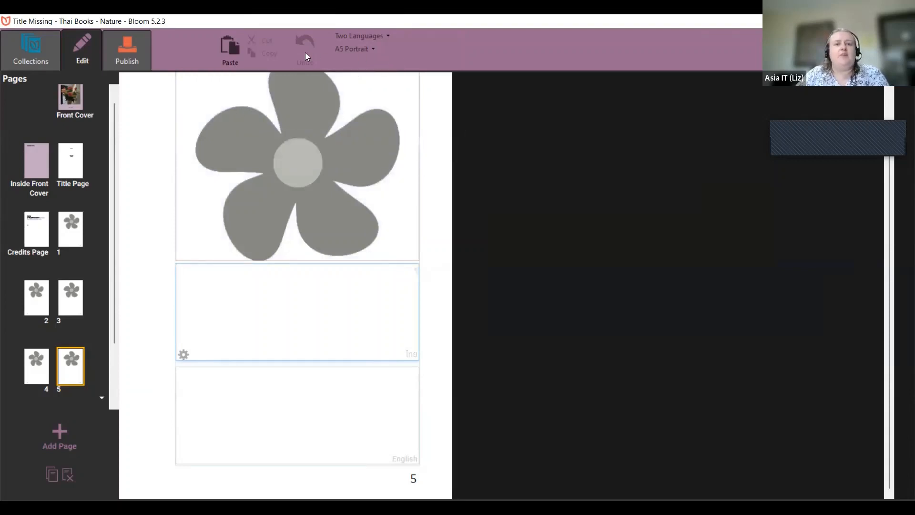
pyautogui.click(374, 49)
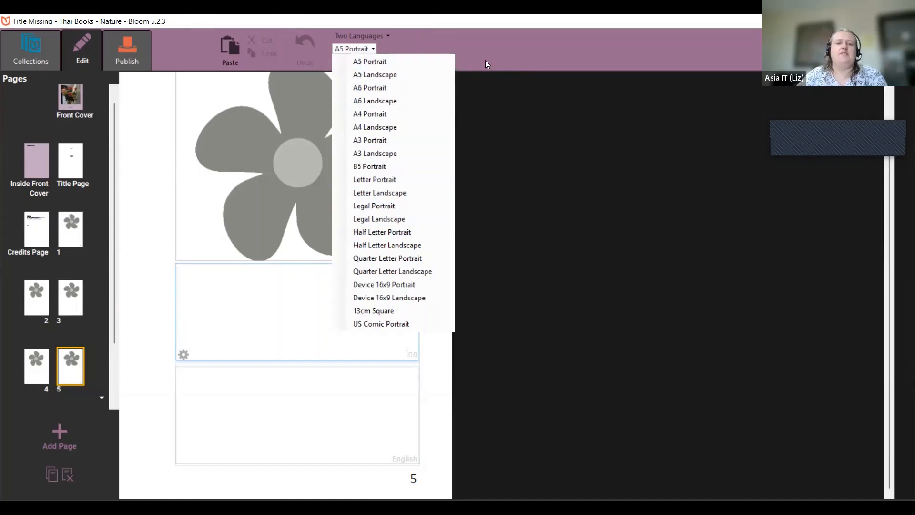
pyautogui.click(517, 56)
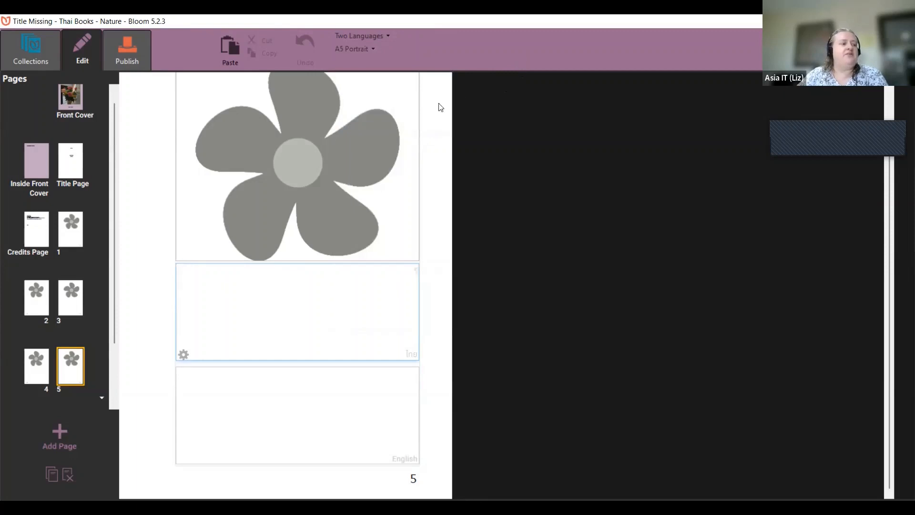
pyautogui.moveTo(319, 218)
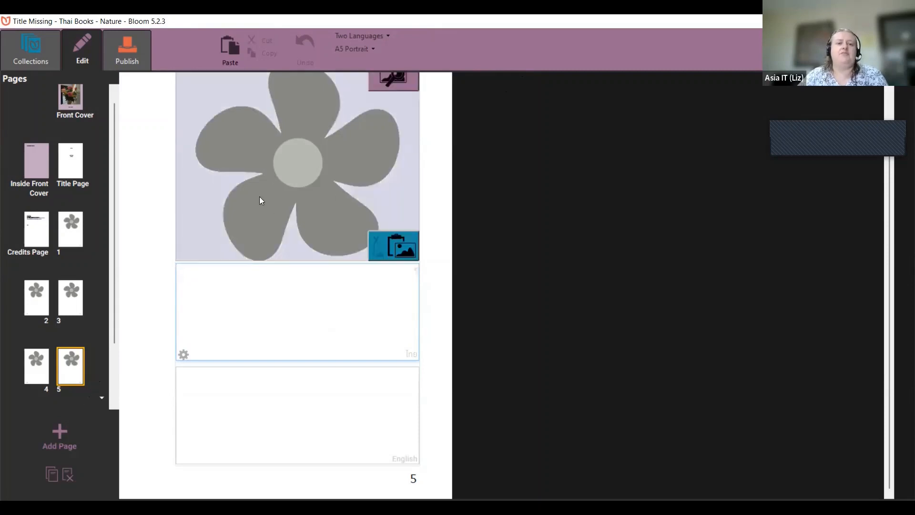
pyautogui.scroll(2, 273, 222)
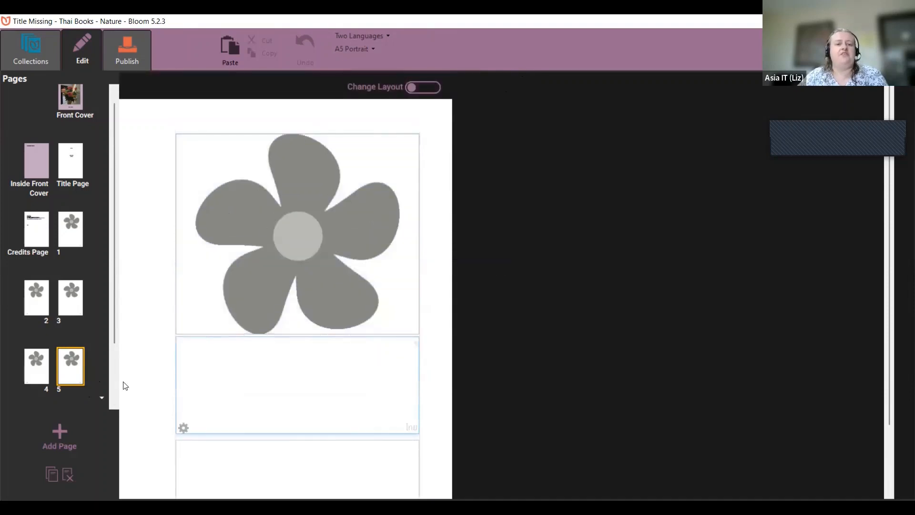
# Step: Add a Picture on Bottom page to the book as page 6
pyautogui.click(62, 434)
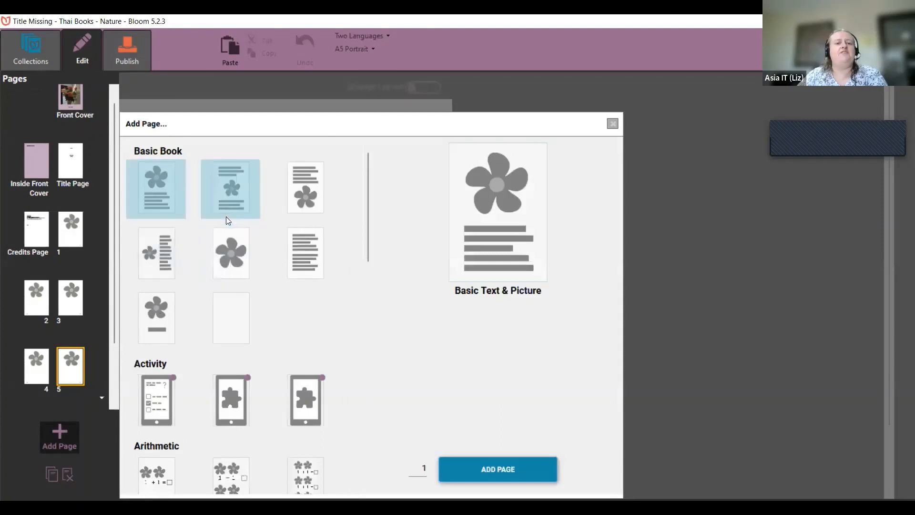
pyautogui.click(294, 186)
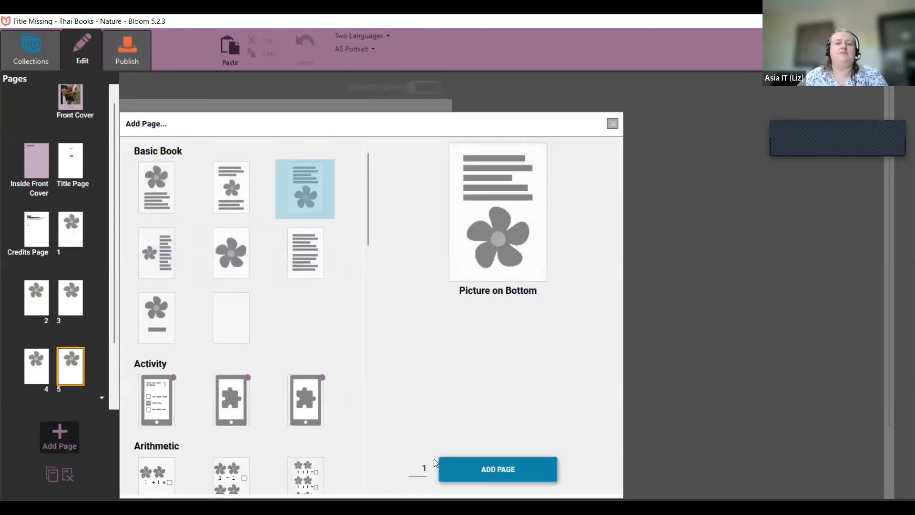
pyautogui.click(463, 472)
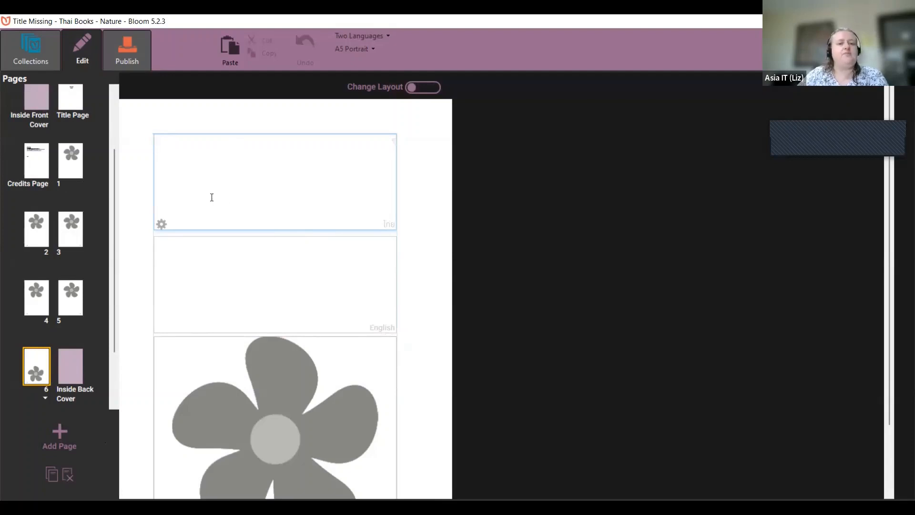
# Step: On page 1, drag the picture/text splitter so the picture fills about a third of the page
pyautogui.click(78, 172)
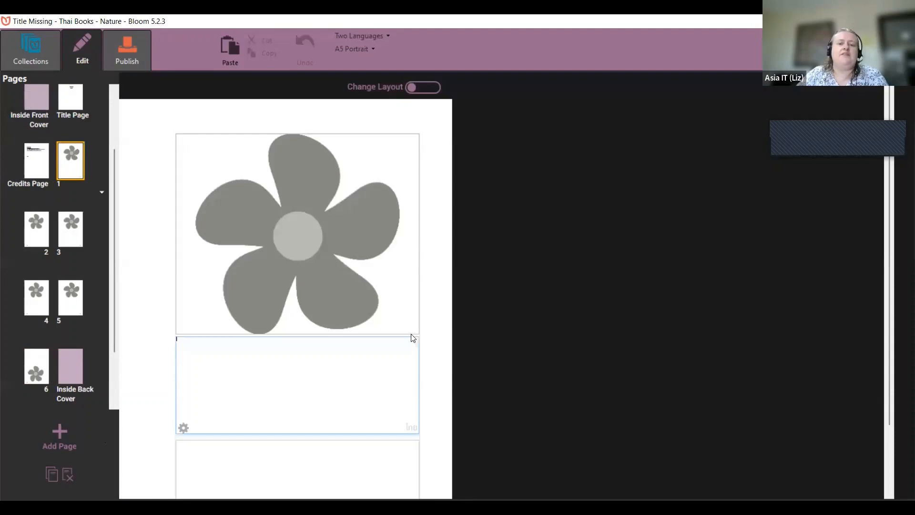
pyautogui.moveTo(381, 271)
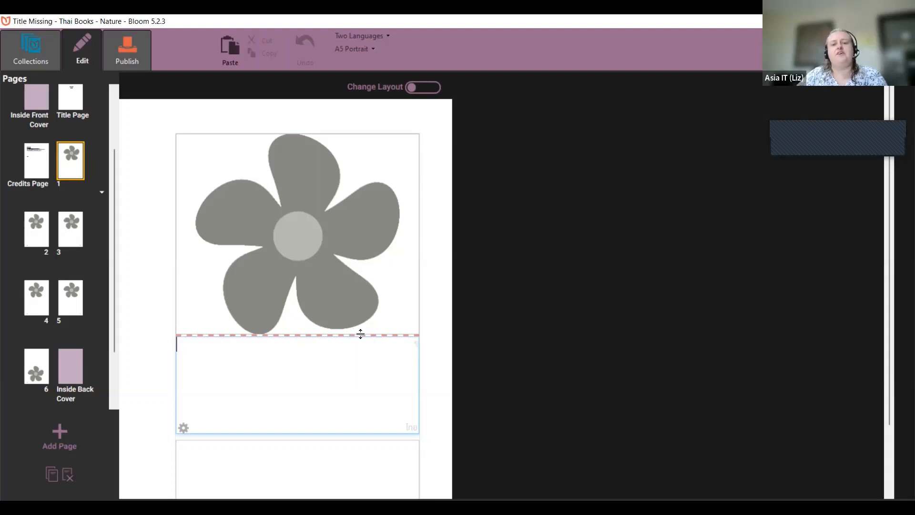
pyautogui.moveTo(360, 334); pyautogui.dragTo(366, 376)
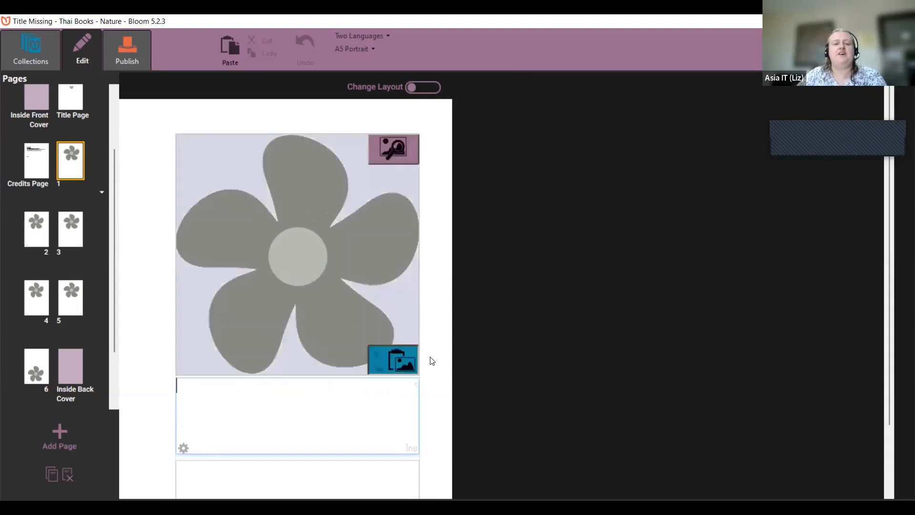
pyautogui.scroll(-2, 436, 359)
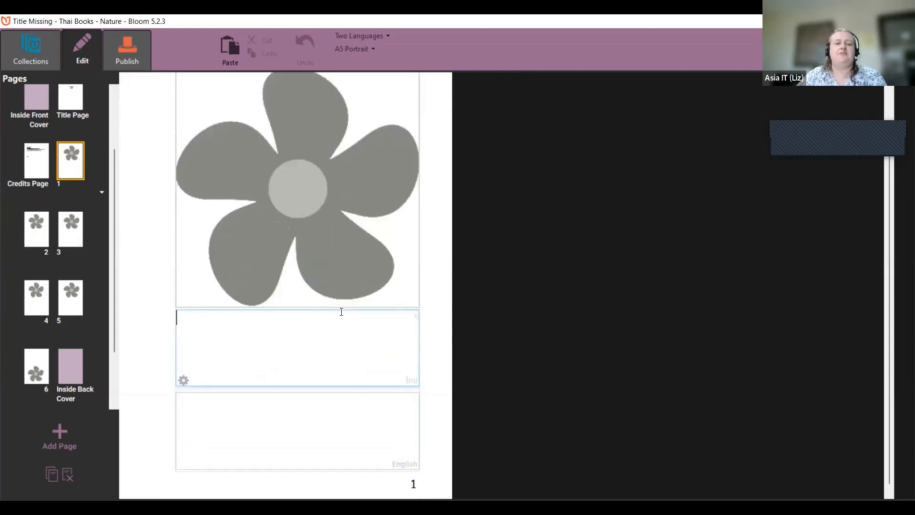
pyautogui.moveTo(340, 307); pyautogui.dragTo(363, 188)
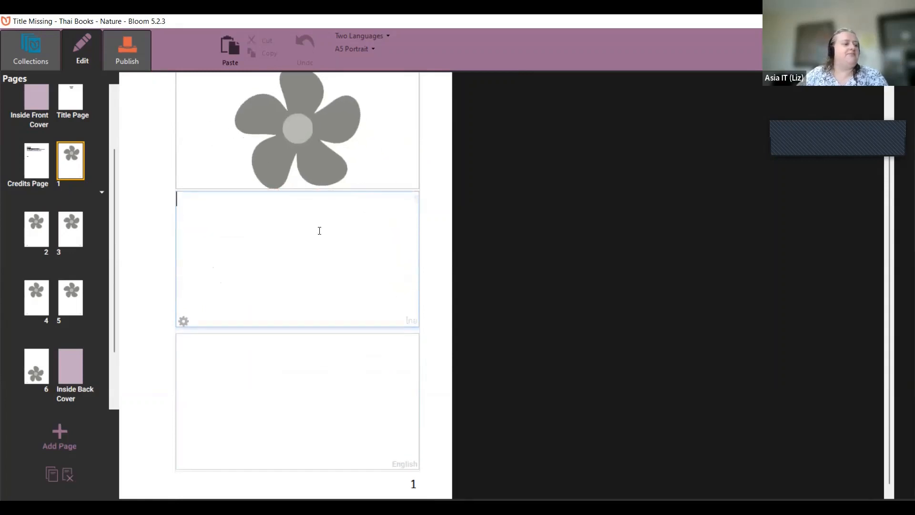
pyautogui.scroll(2, 433, 211)
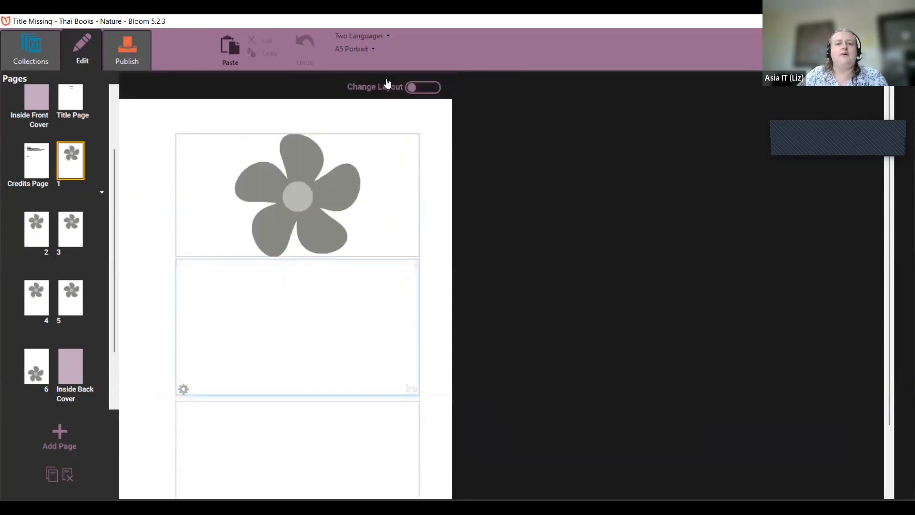
# Step: Open the A5 Portrait page-size dropdown listing A5, A6, A4, Letter and other sizes
pyautogui.click(351, 48)
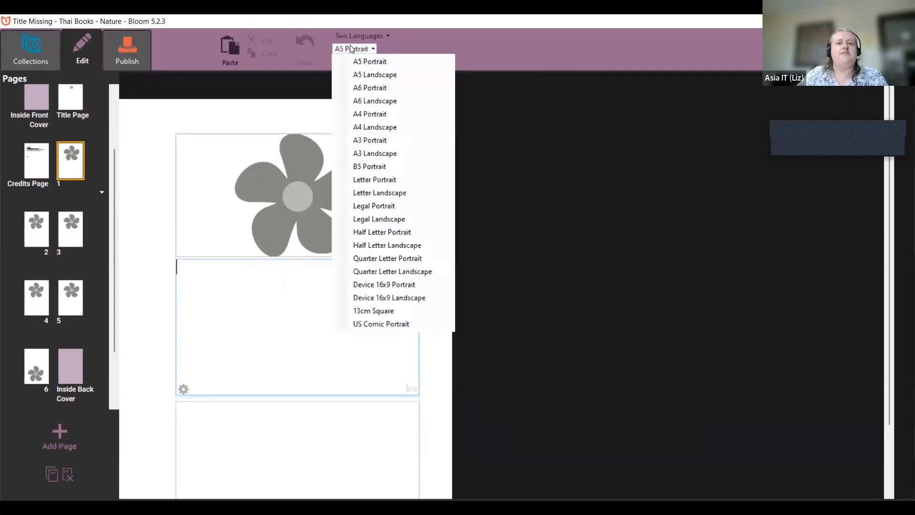
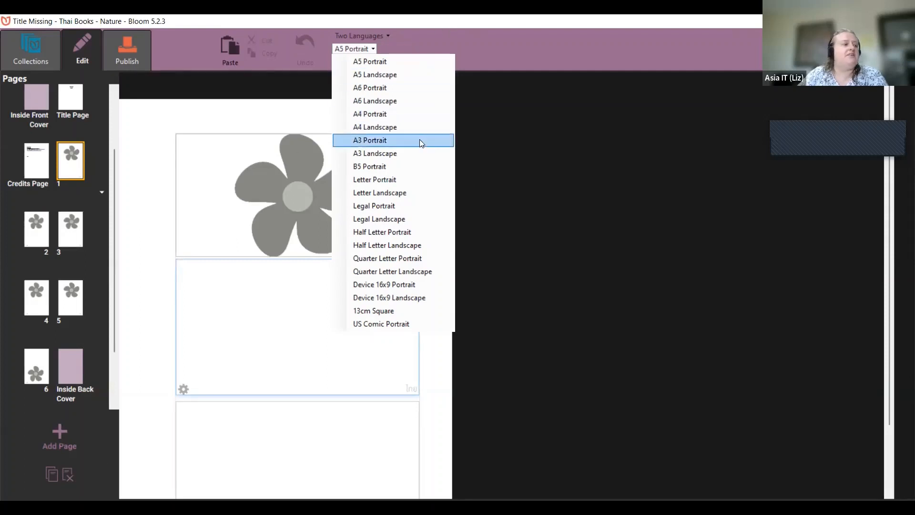
# Step: Dismiss the page-size dropdown without choosing a different size from A5 Portrait
pyautogui.click(154, 200)
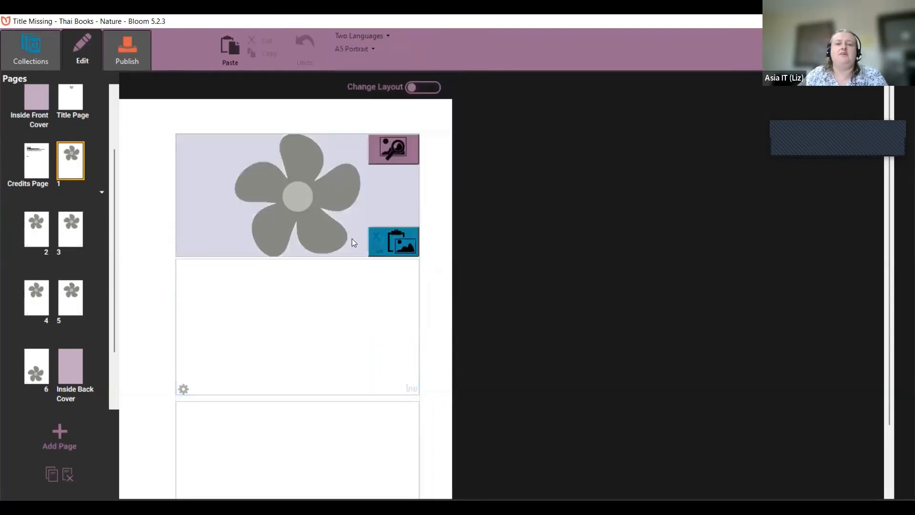
# Step: Drag the picture splitter down from 30.9% to about 40.9% of the page
pyautogui.moveTo(334, 257)
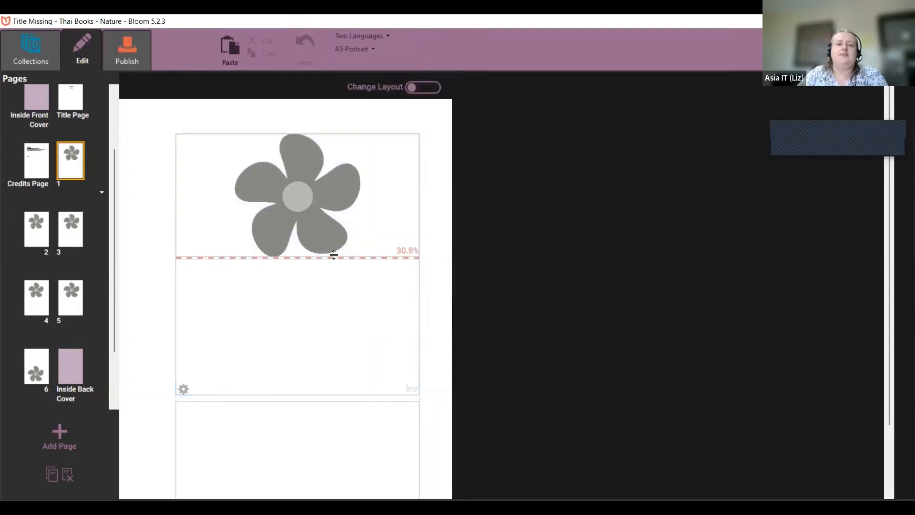
pyautogui.moveTo(334, 254); pyautogui.dragTo(334, 280)
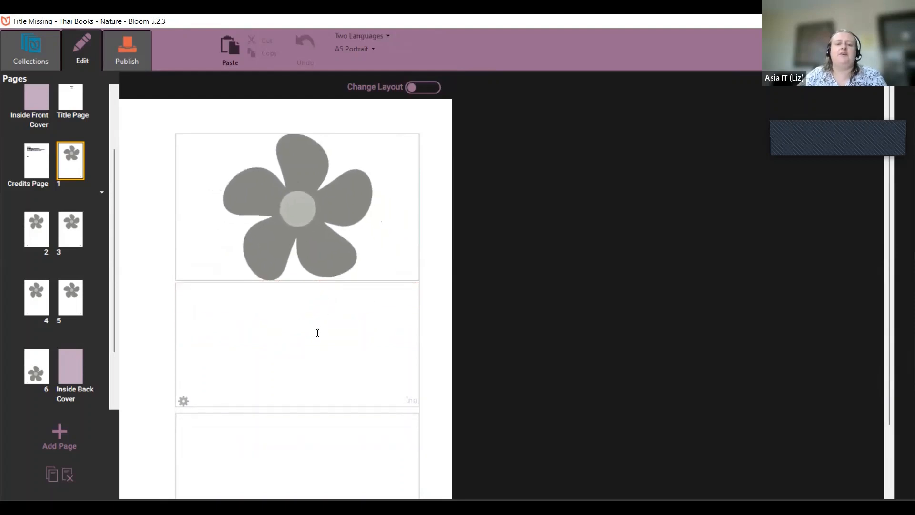
pyautogui.scroll(-2, 318, 332)
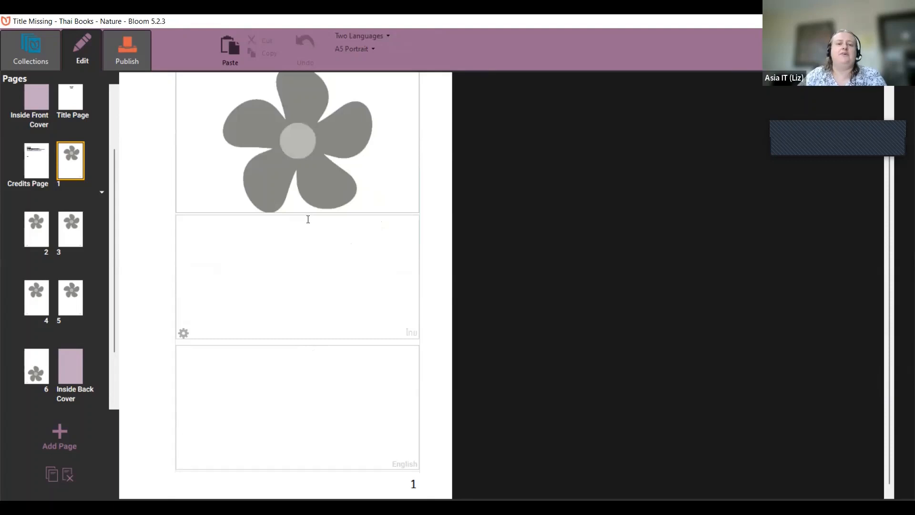
pyautogui.moveTo(306, 215)
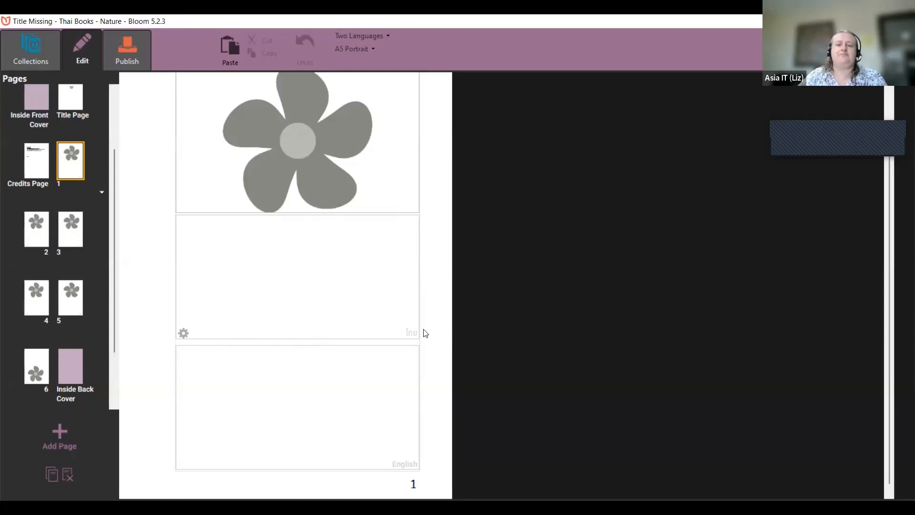
pyautogui.scroll(2, 423, 332)
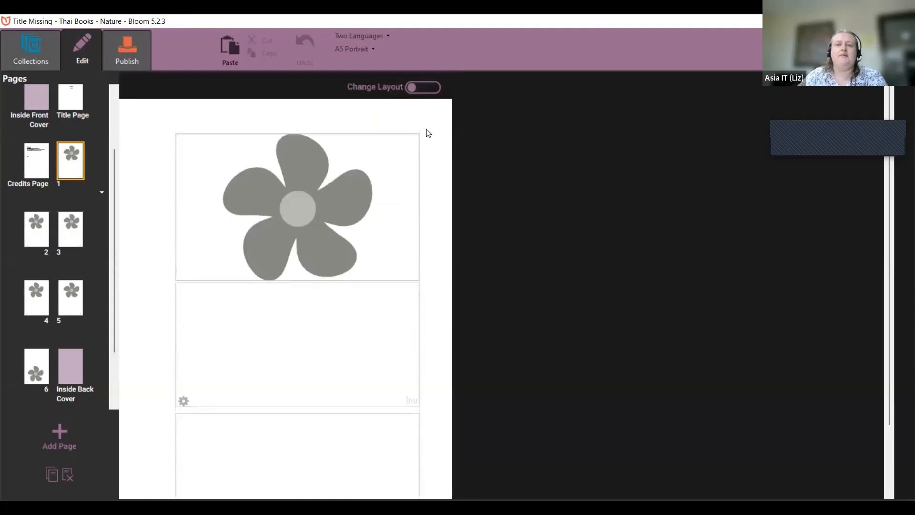
# Step: Turn on Change Layout and split the flower area, making the right half a text box
pyautogui.click(429, 90)
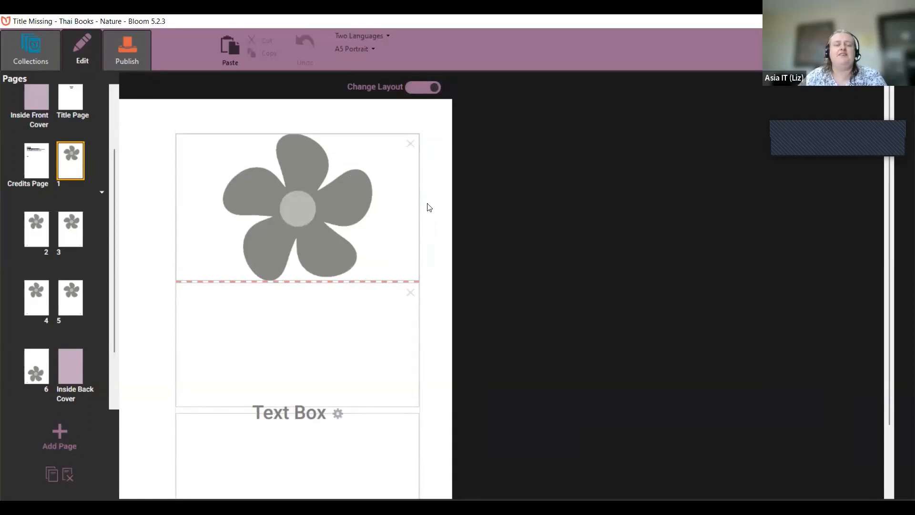
pyautogui.moveTo(382, 320)
pyautogui.moveTo(396, 249)
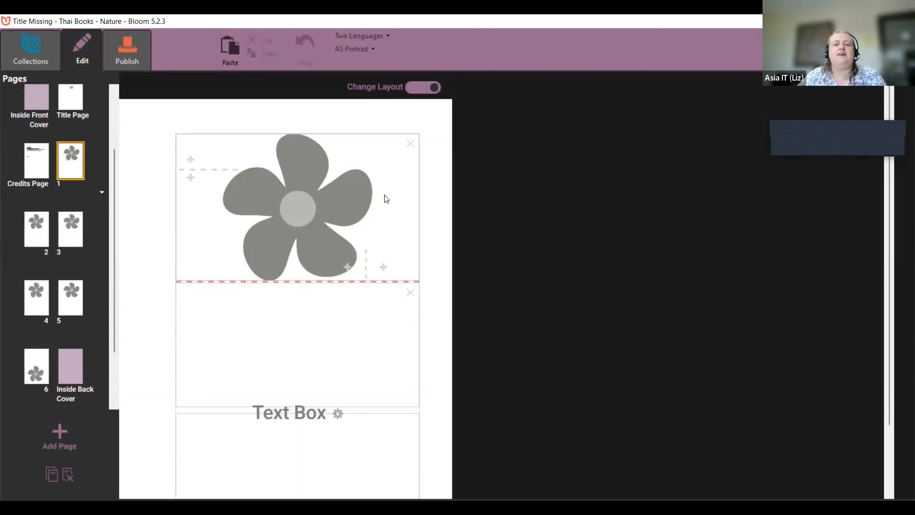
pyautogui.click(383, 267)
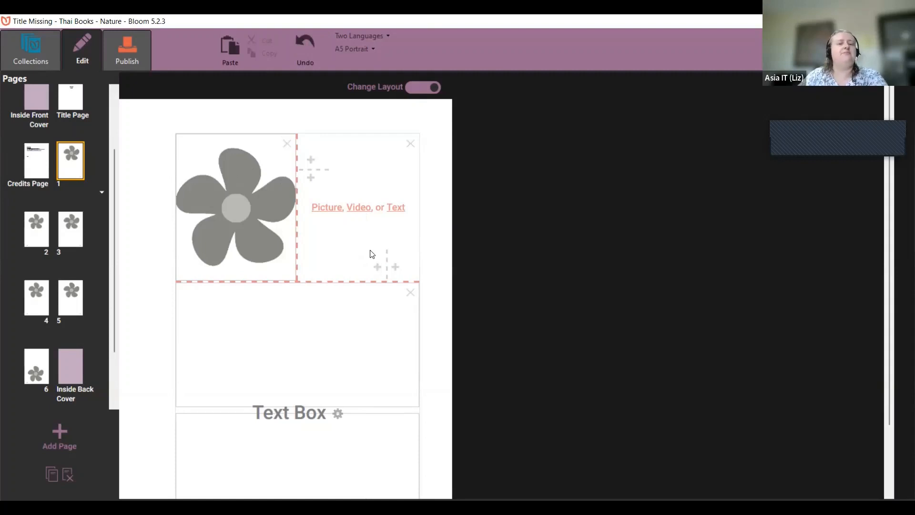
pyautogui.click(394, 208)
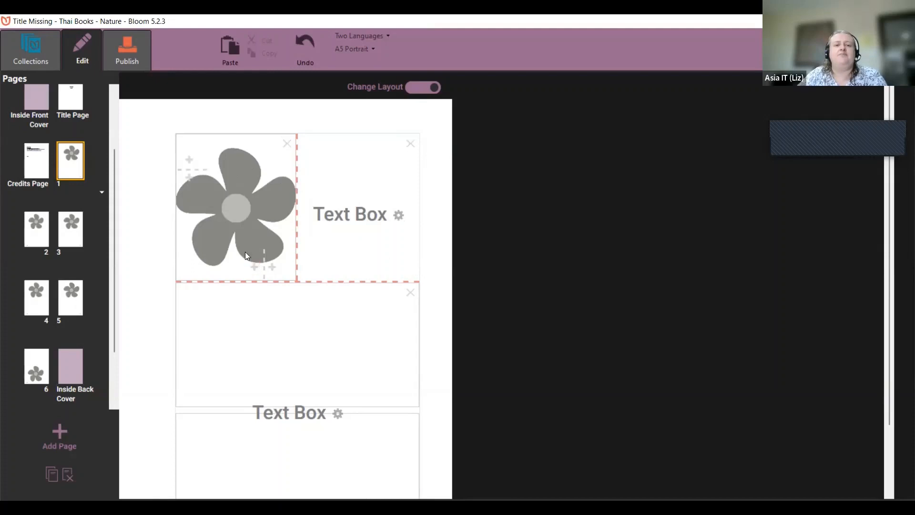
# Step: Split the picture area into two stacked pictures, remove the extra box, and turn Change Layout off
pyautogui.click(190, 178)
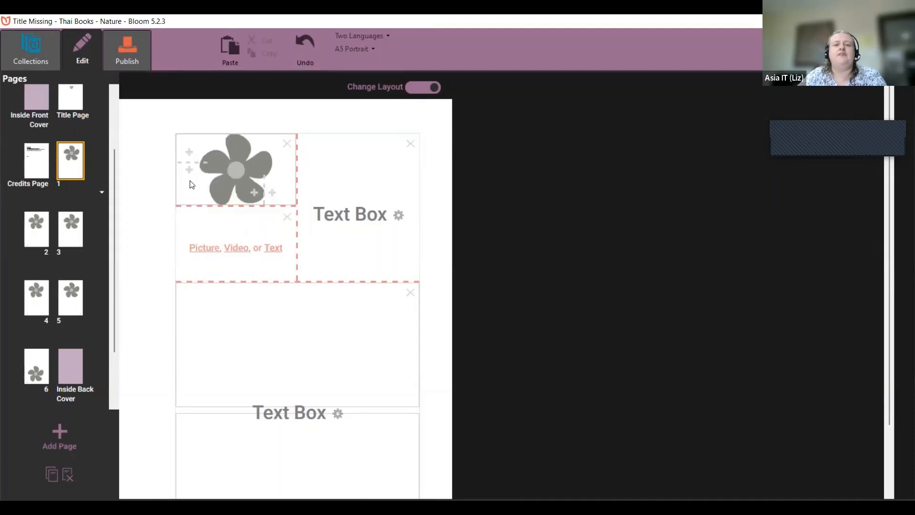
pyautogui.click(210, 248)
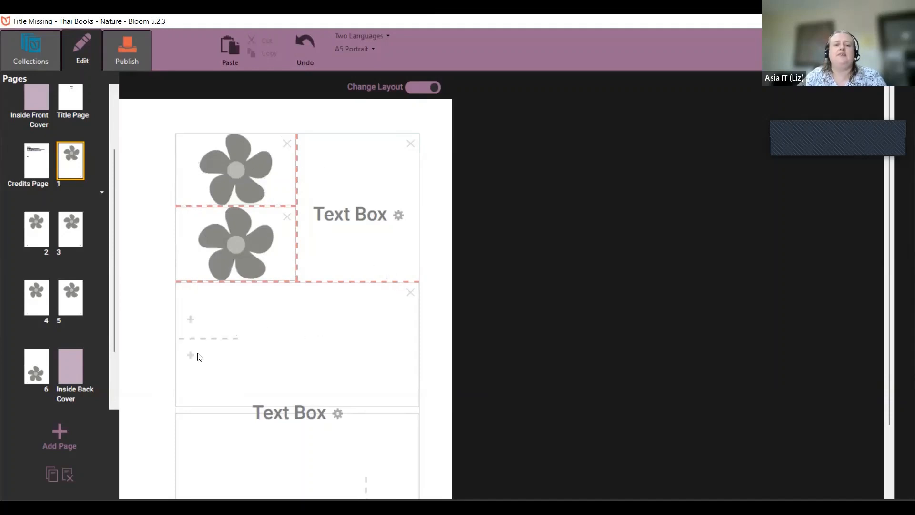
pyautogui.click(191, 322)
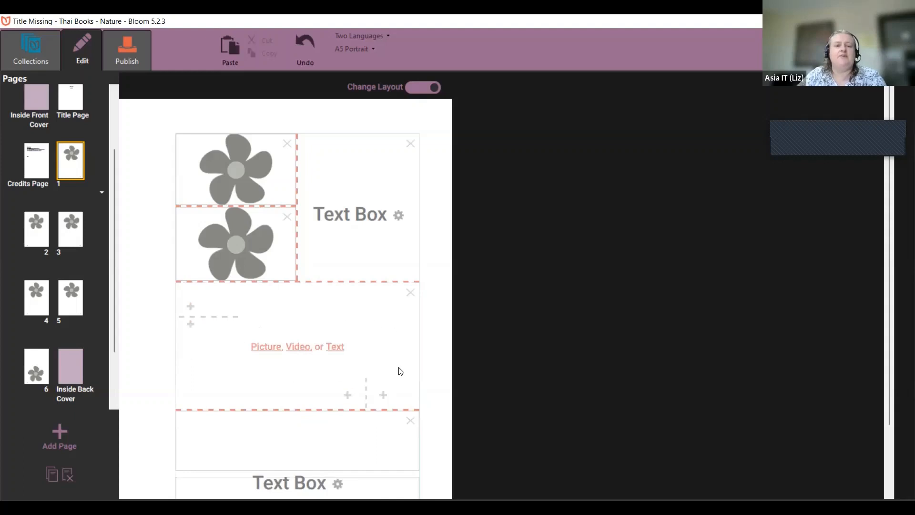
pyautogui.click(410, 292)
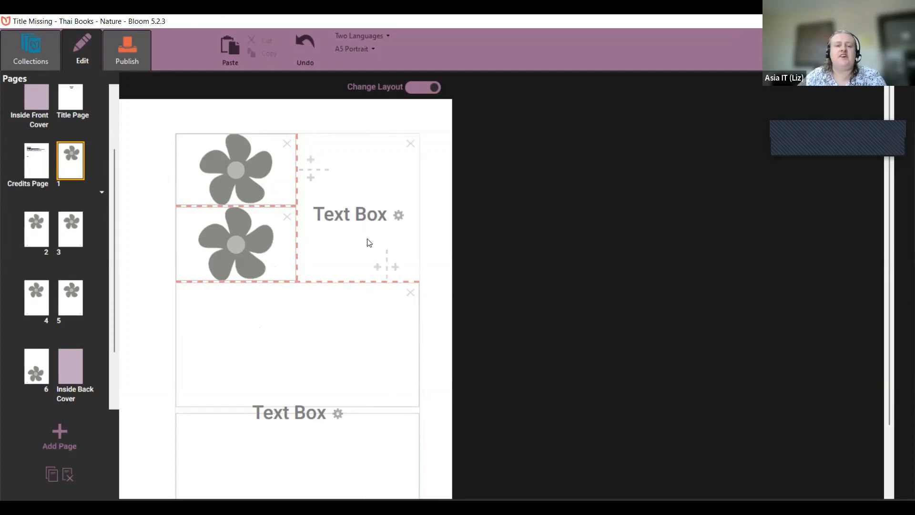
pyautogui.click(423, 89)
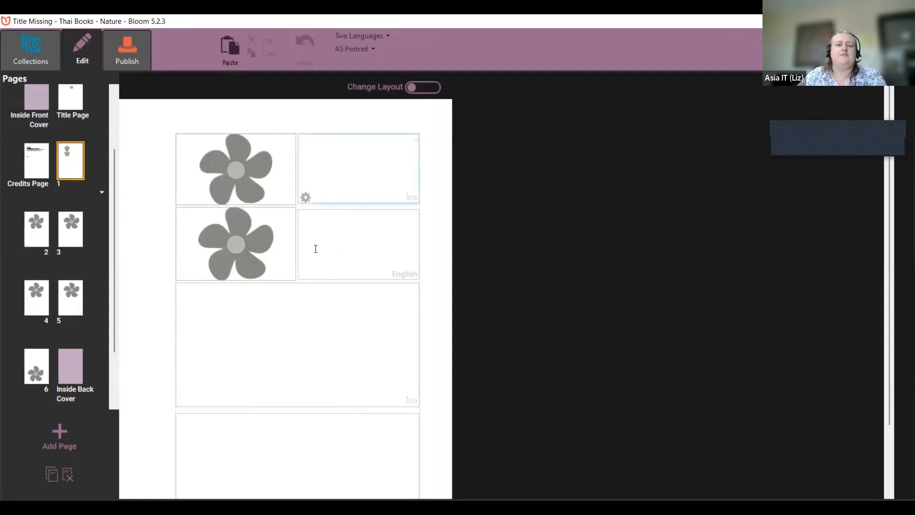
pyautogui.moveTo(257, 277)
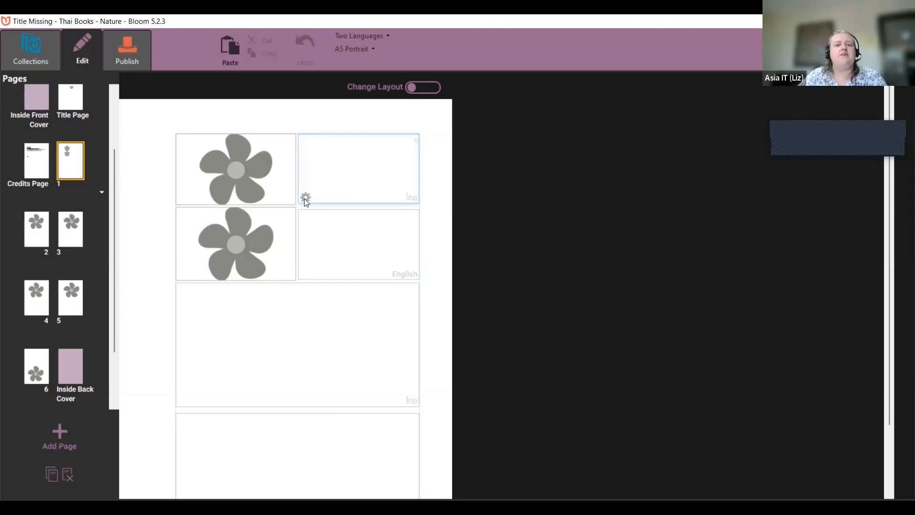
pyautogui.click(310, 333)
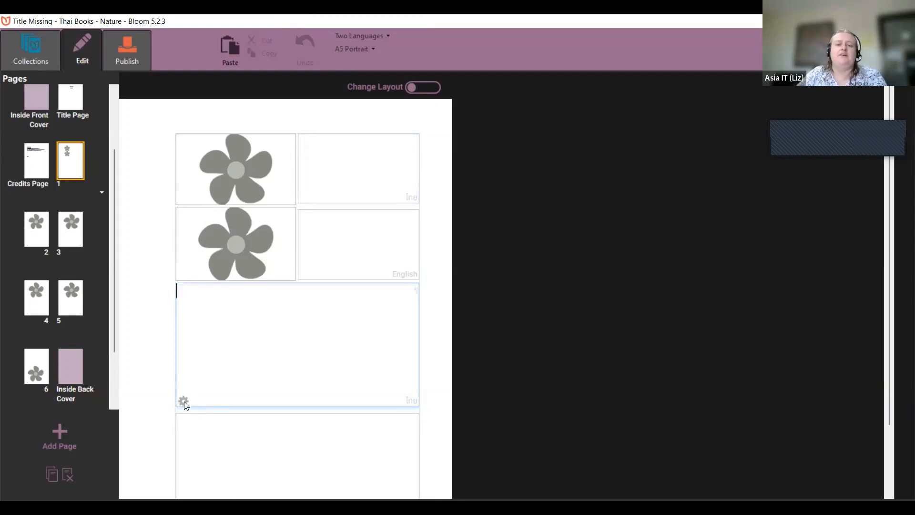
pyautogui.click(355, 248)
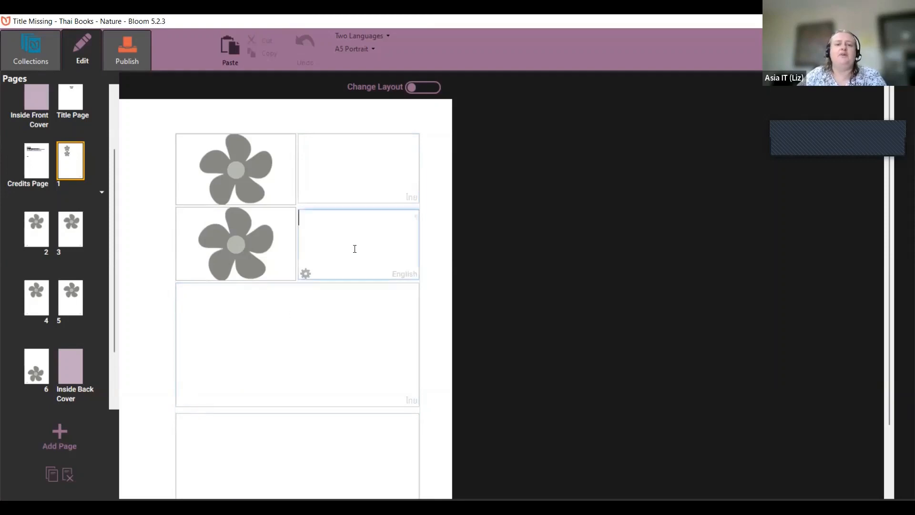
pyautogui.click(217, 355)
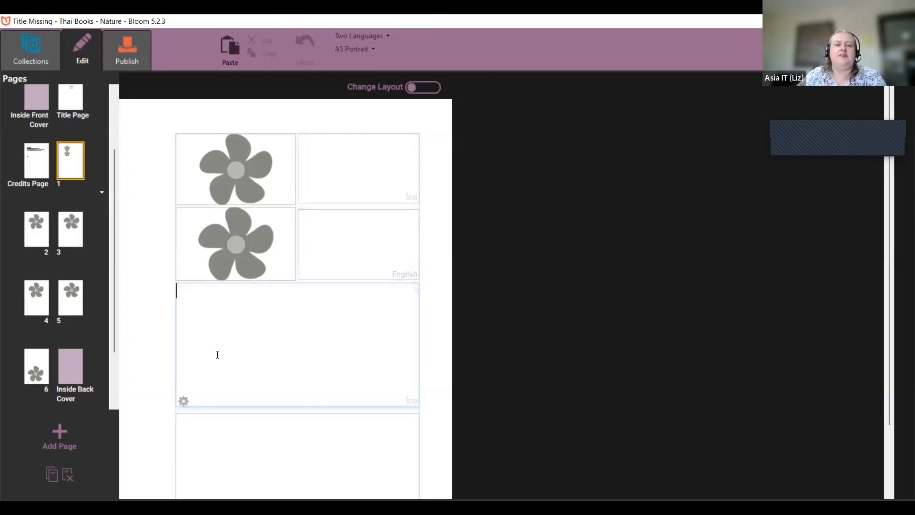
# Step: Open the Thai box's Format dialog and set the font size to 20
pyautogui.click(184, 402)
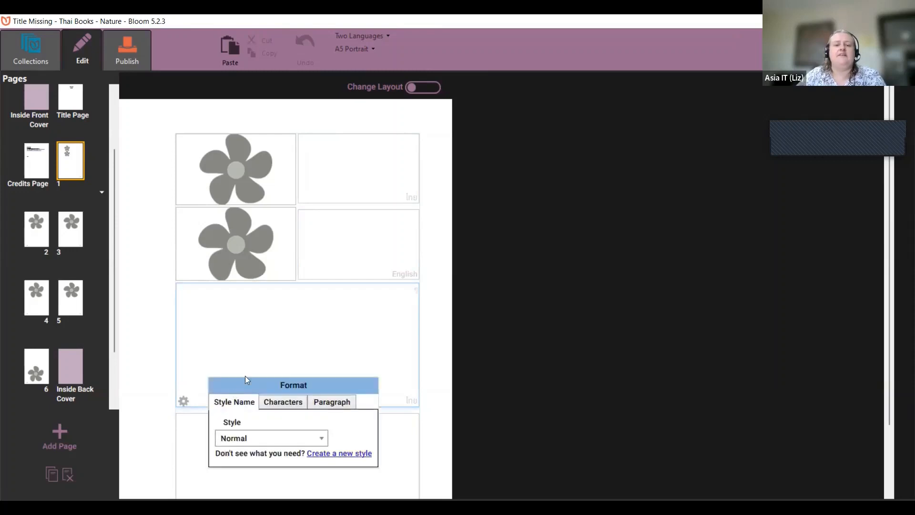
pyautogui.moveTo(245, 380); pyautogui.dragTo(265, 347)
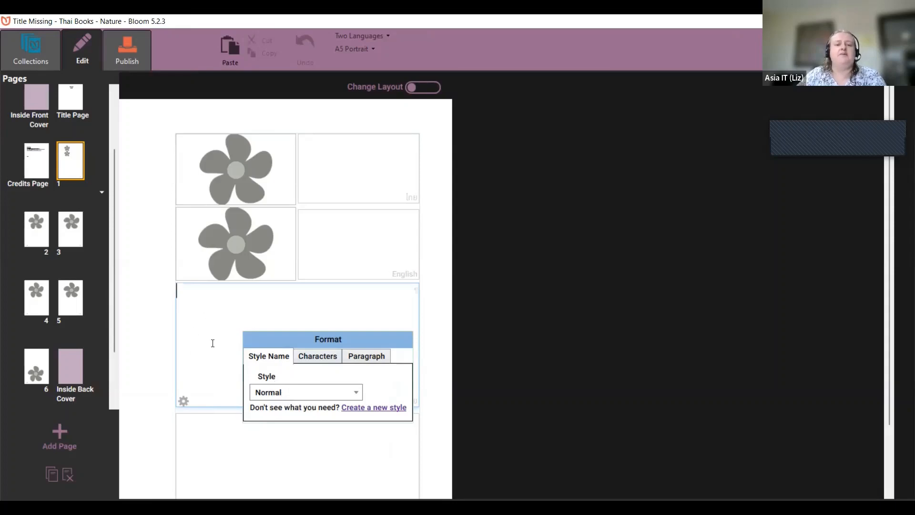
pyautogui.click(276, 395)
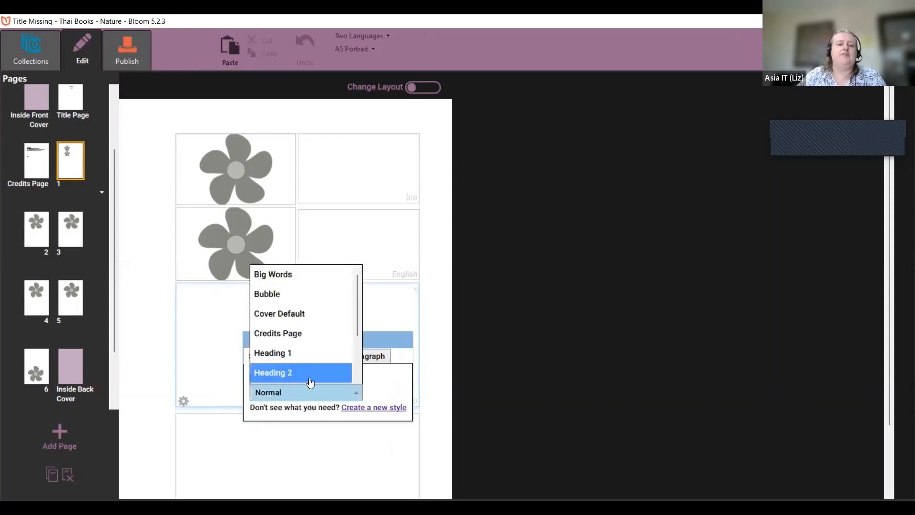
pyautogui.click(389, 387)
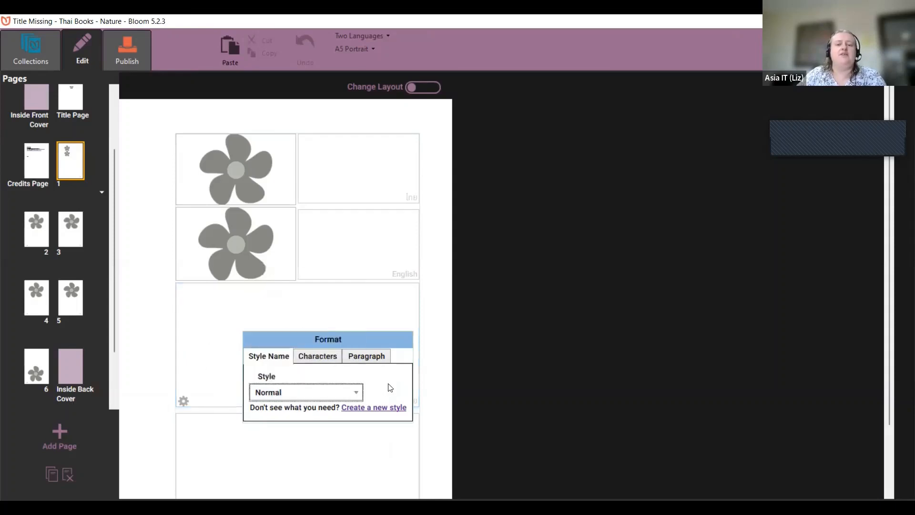
pyautogui.click(317, 356)
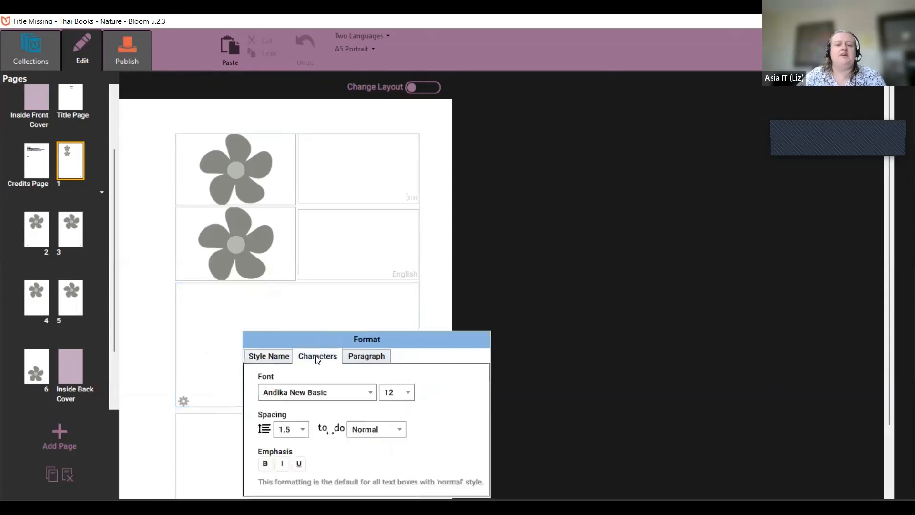
pyautogui.click(401, 395)
pyautogui.click(412, 366)
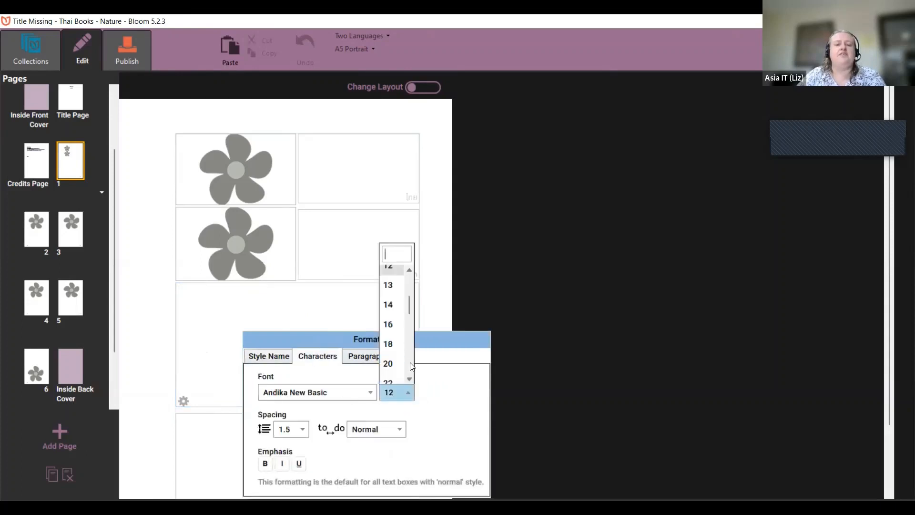
pyautogui.click(388, 364)
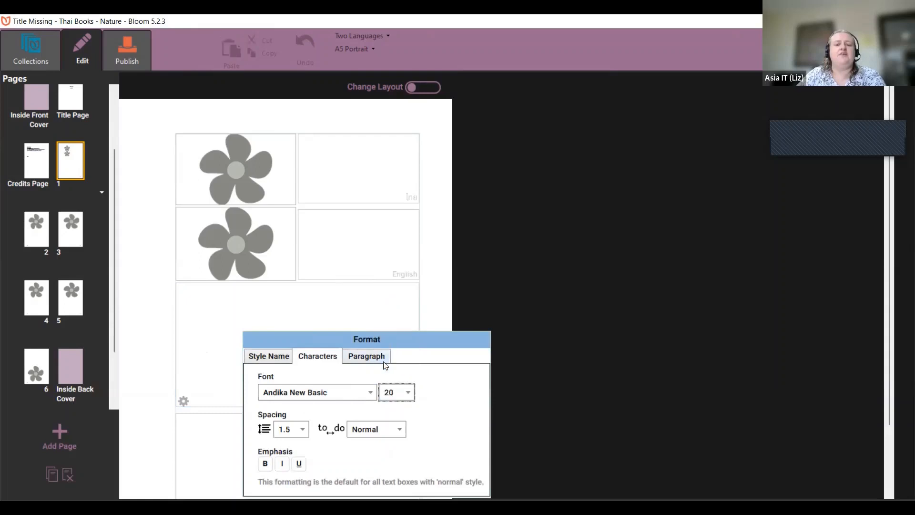
# Step: Set the font to Agency FB, bold, with centred paragraph alignment, and close the dialog
pyautogui.click(341, 394)
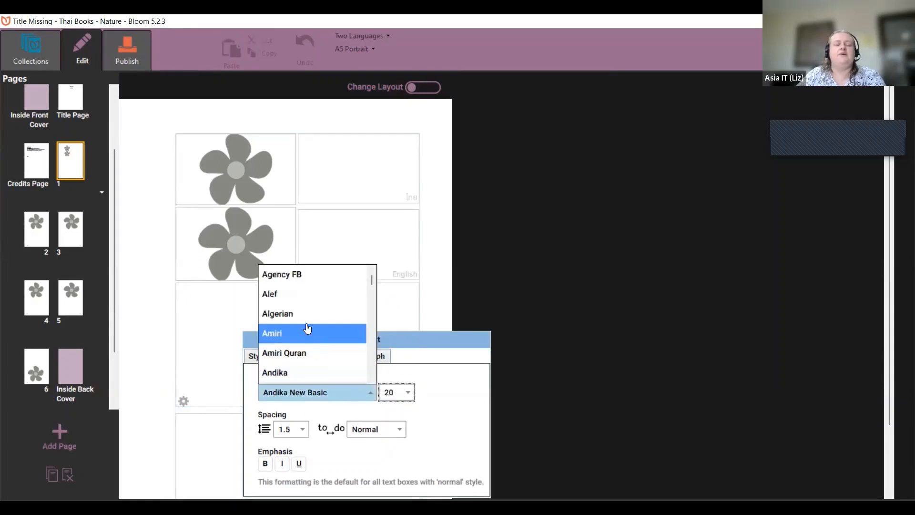
pyautogui.click(292, 276)
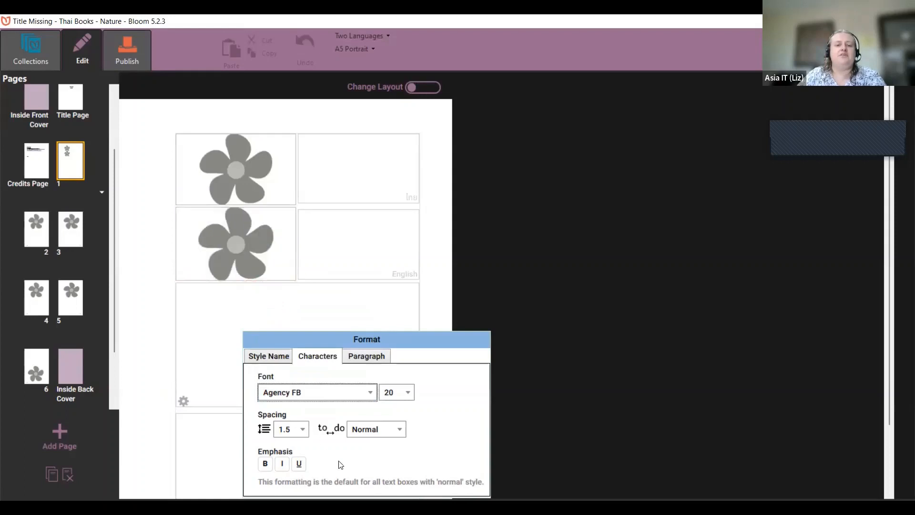
pyautogui.click(265, 463)
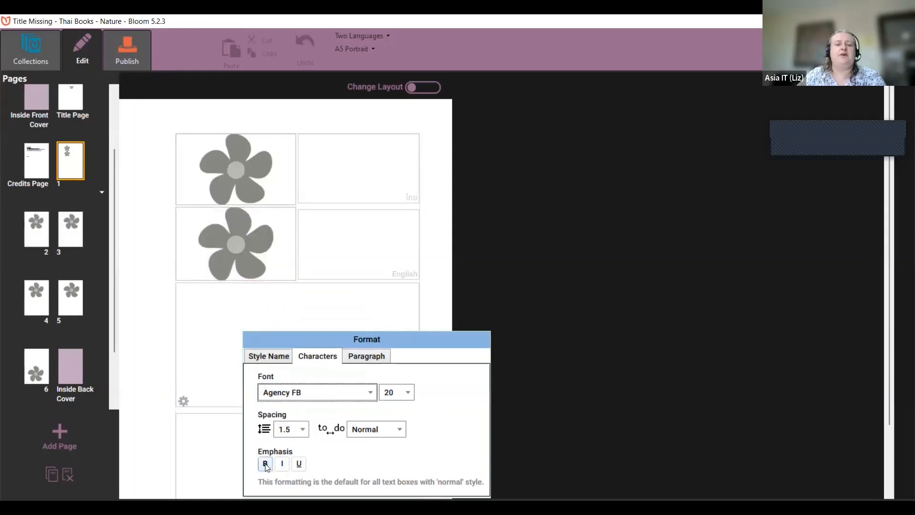
pyautogui.click(362, 365)
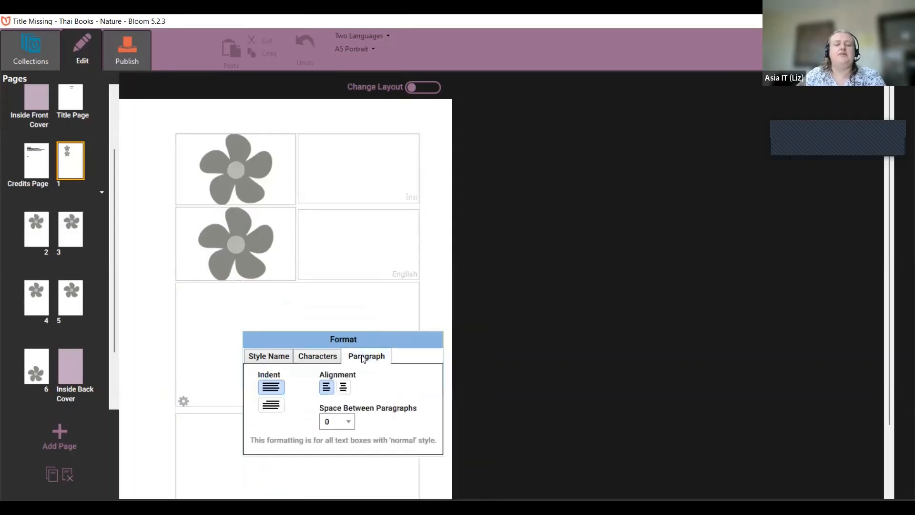
pyautogui.click(344, 389)
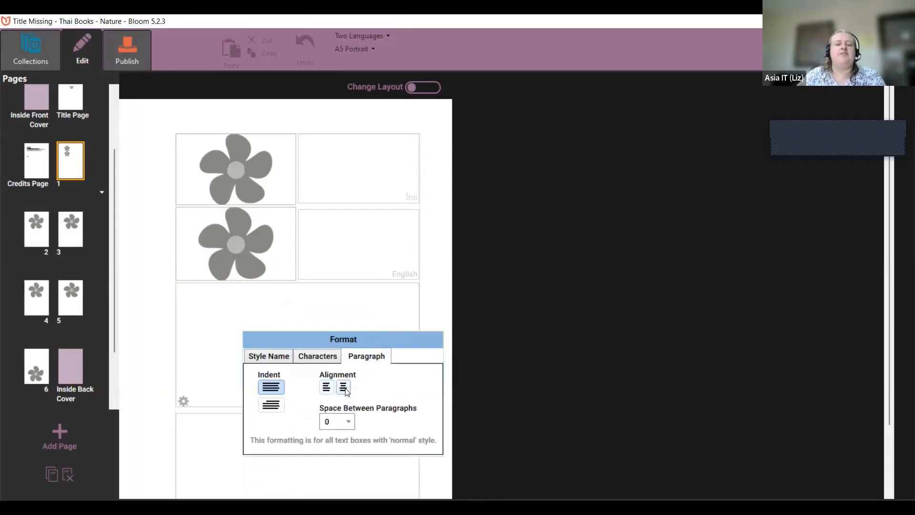
pyautogui.click(195, 373)
# Step: Check the English box's formatting, then type 'asdasd asdasd' into the Thai box
pyautogui.click(245, 473)
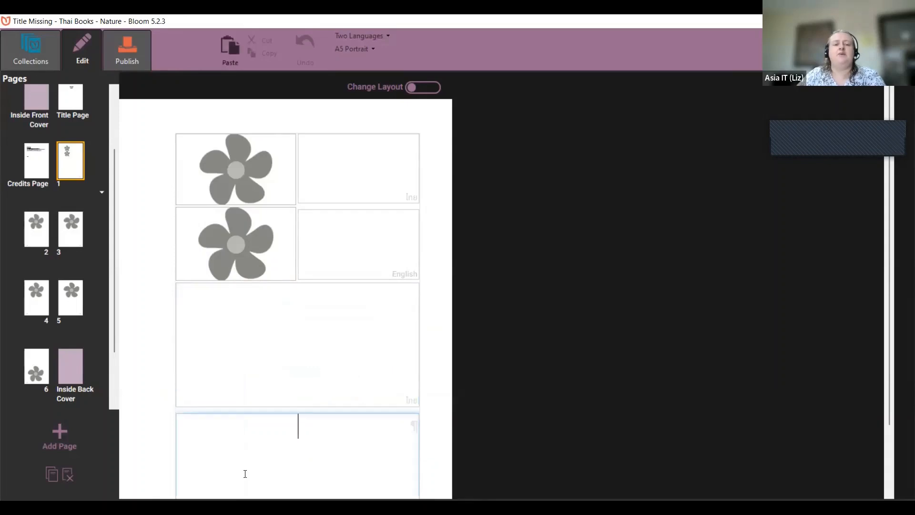
pyautogui.scroll(-2, 254, 457)
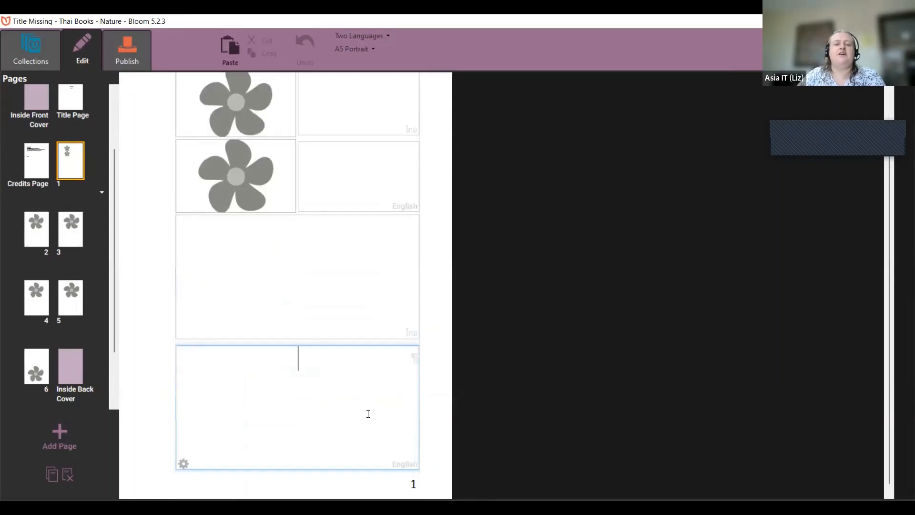
pyautogui.click(184, 464)
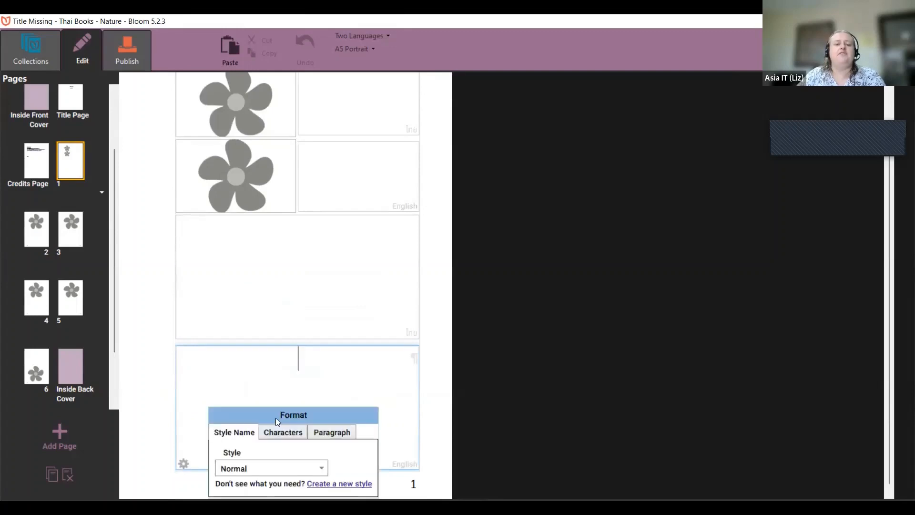
pyautogui.click(341, 253)
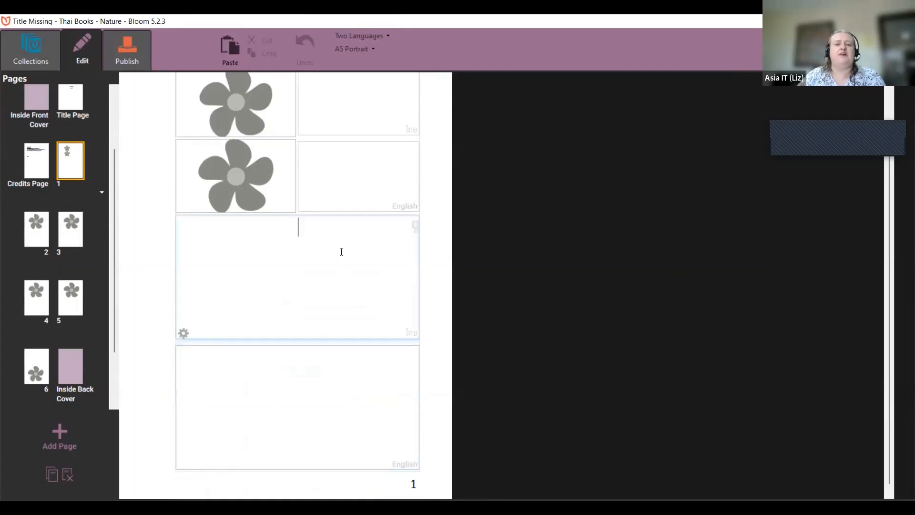
pyautogui.write('asdasd')
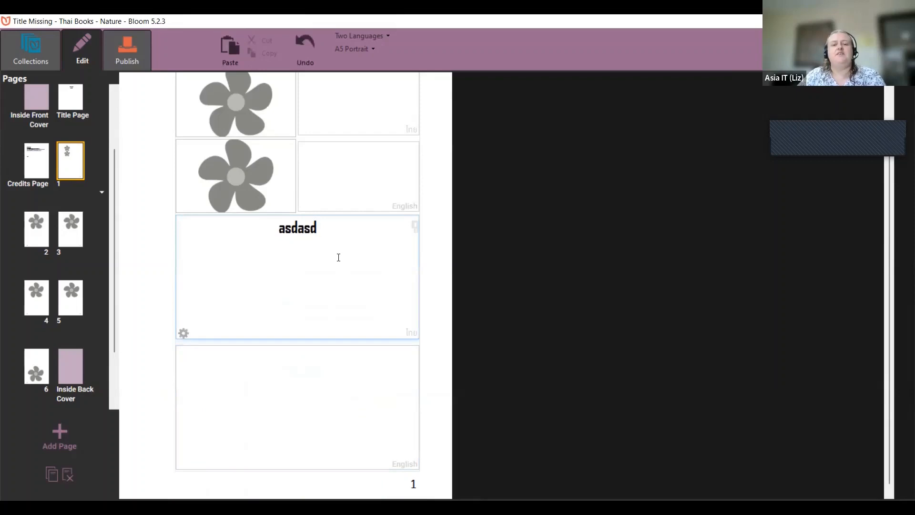
pyautogui.write(' asdasd')
# Step: Type 'asdasd asdasdas asdasds' into the English box and review its Characters settings
pyautogui.click(280, 414)
pyautogui.write('as')
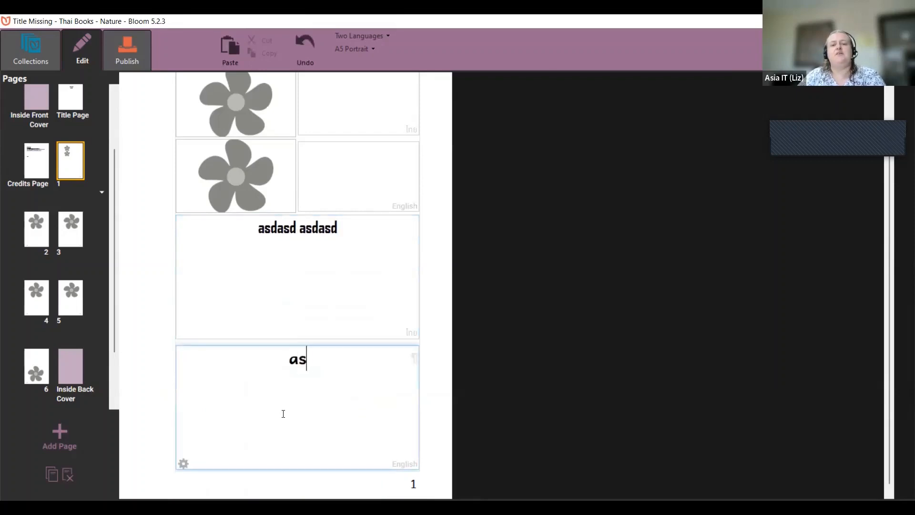
pyautogui.write('dasd asdasdas')
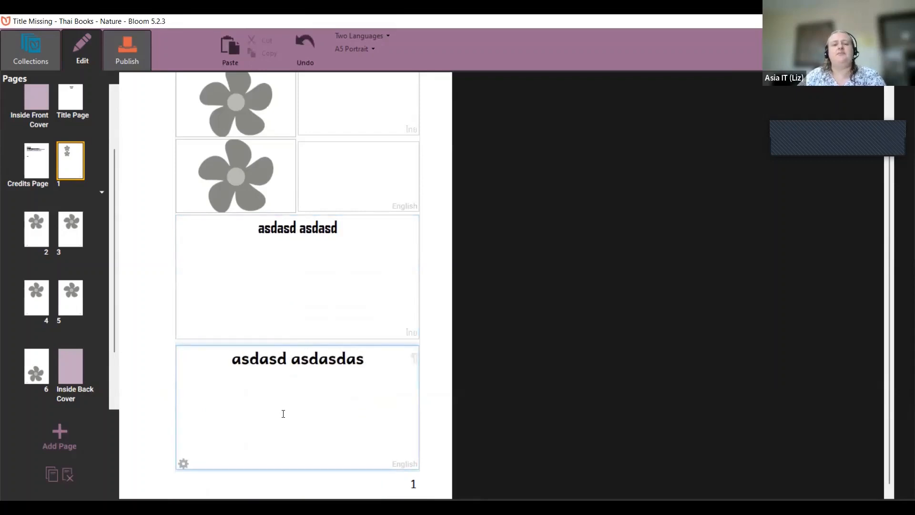
pyautogui.write(' asdasds')
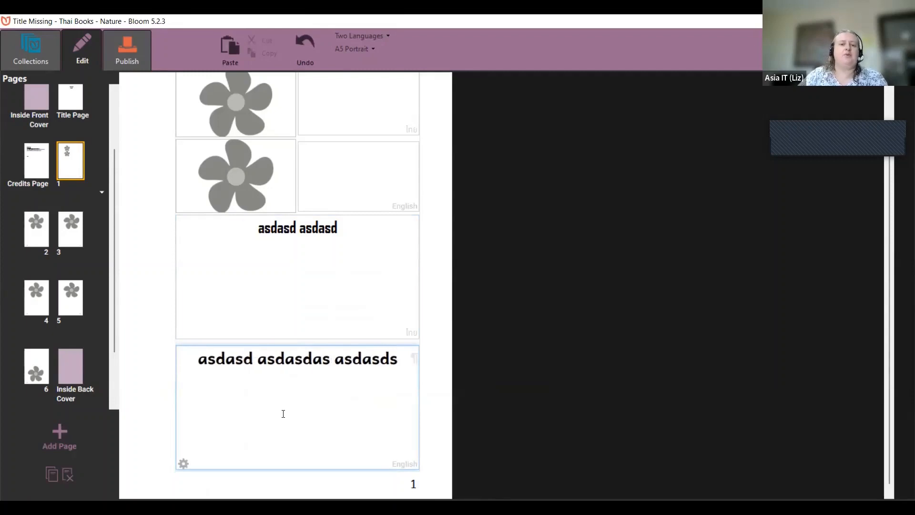
pyautogui.click(184, 464)
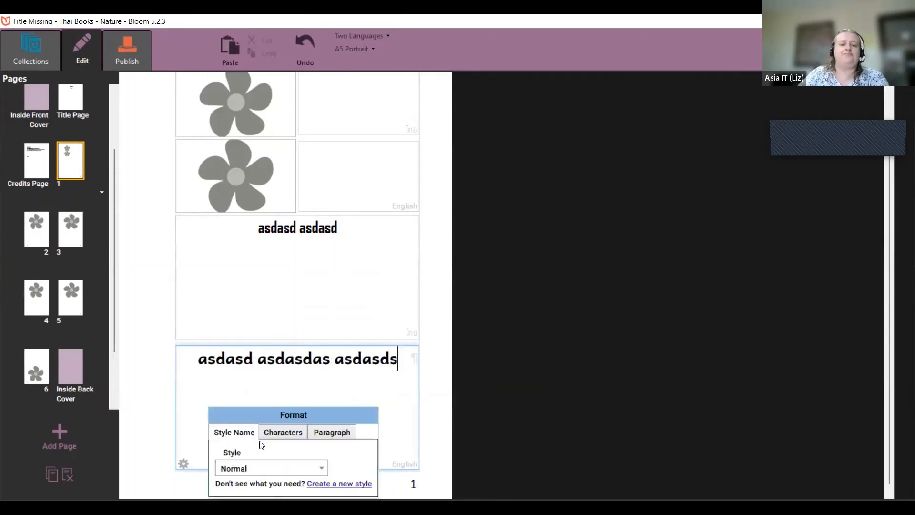
pyautogui.click(272, 433)
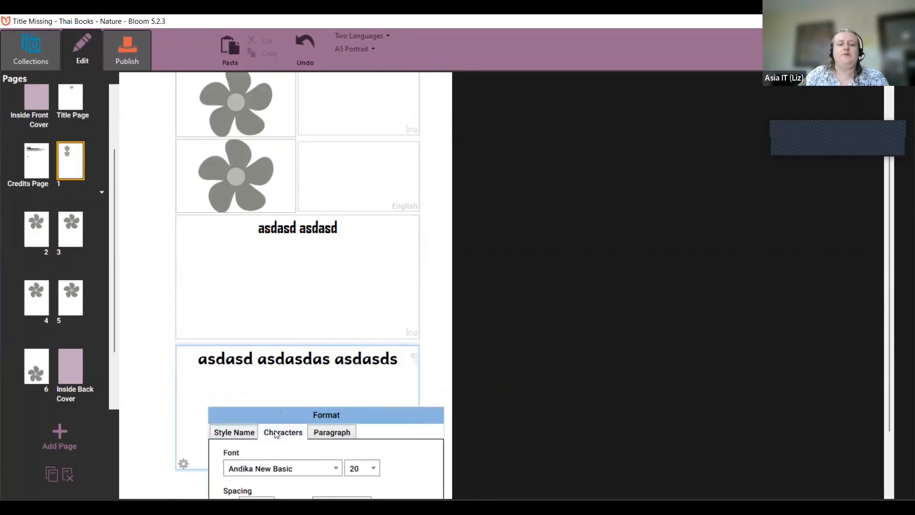
pyautogui.scroll(-2, 275, 431)
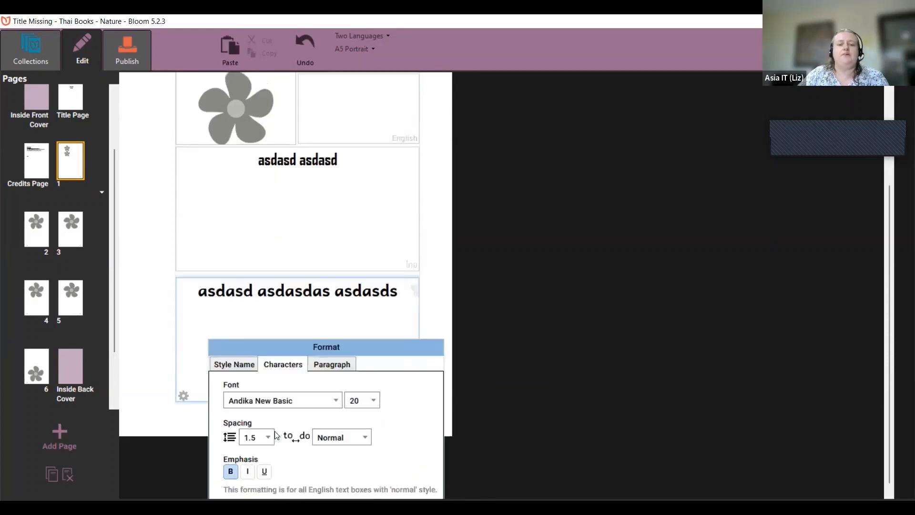
pyautogui.click(270, 235)
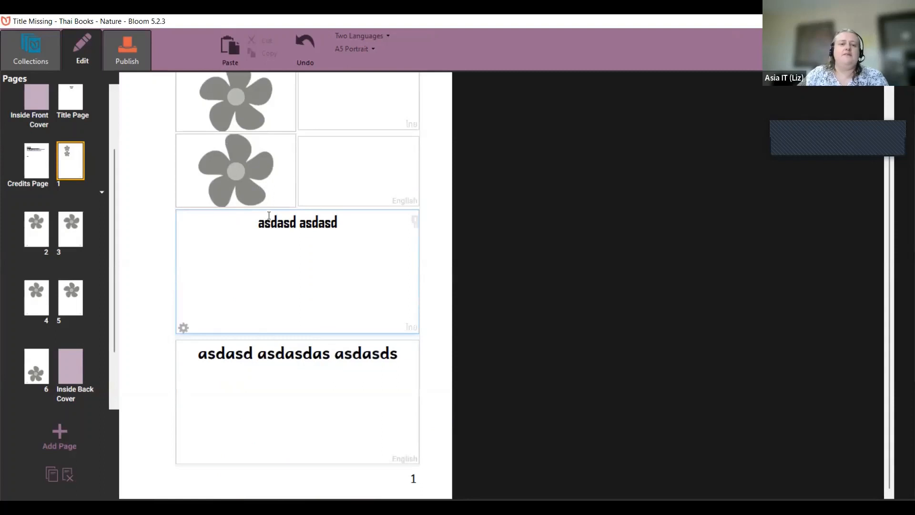
# Step: Try the Big Words and Bubble styles on the Thai box, settling on Heading 1
pyautogui.click(183, 328)
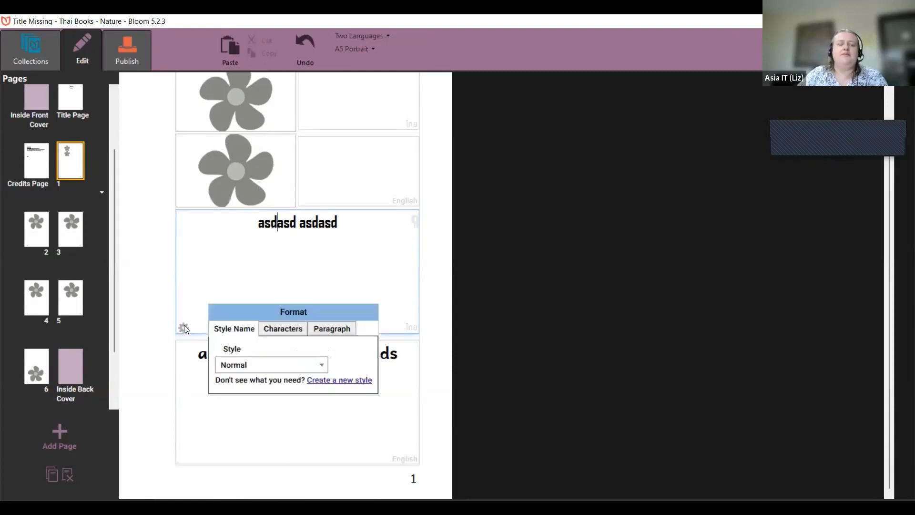
pyautogui.click(325, 381)
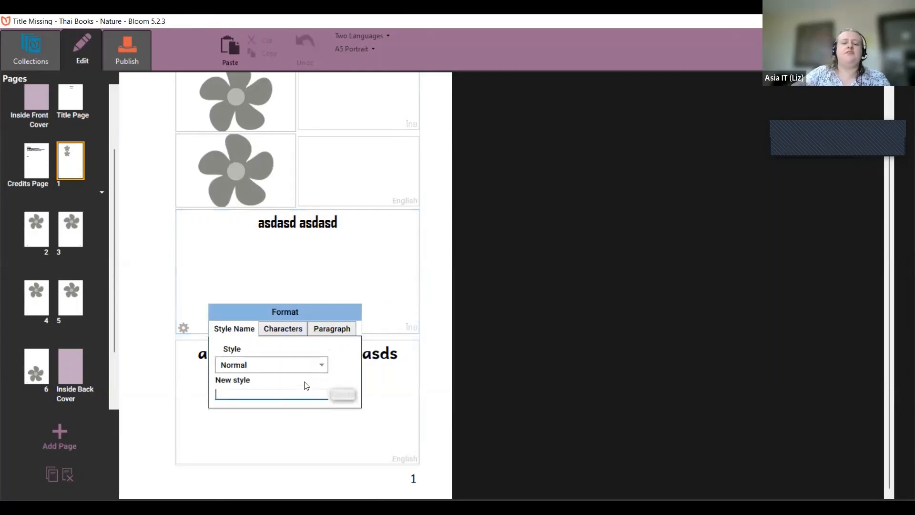
pyautogui.click(326, 369)
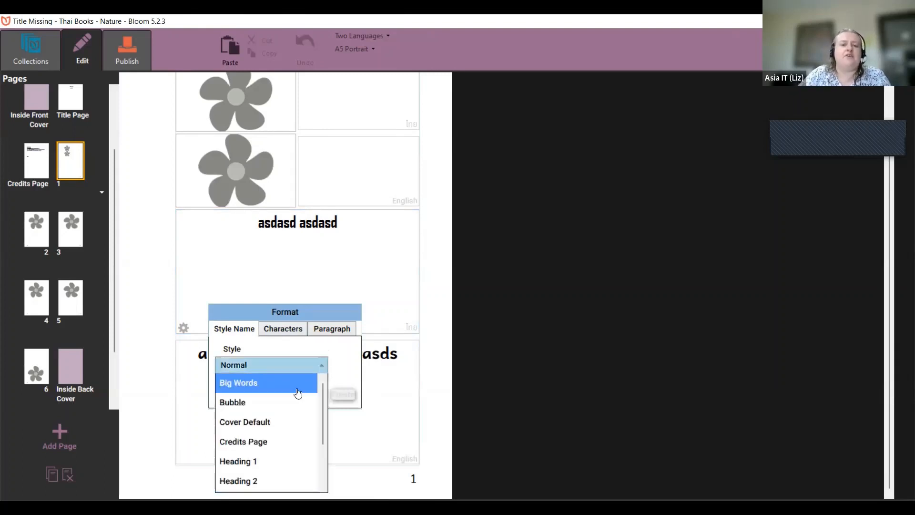
pyautogui.click(297, 389)
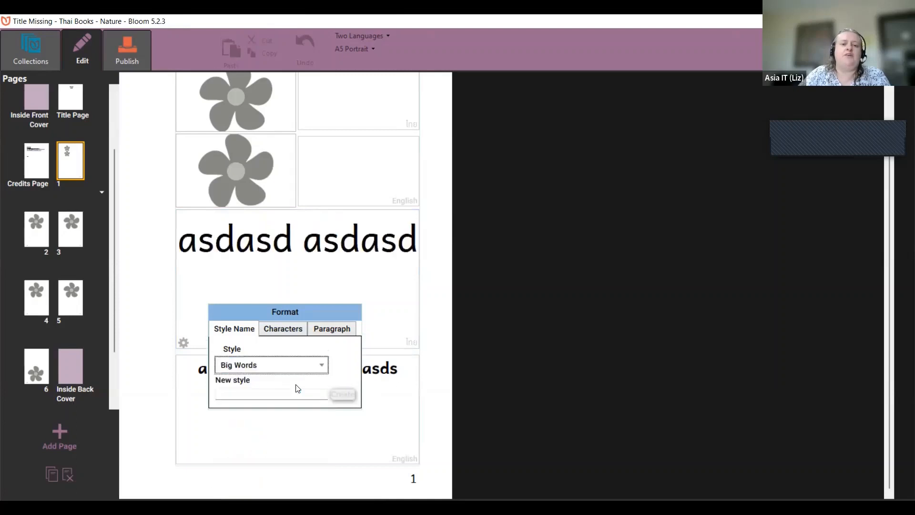
pyautogui.click(322, 366)
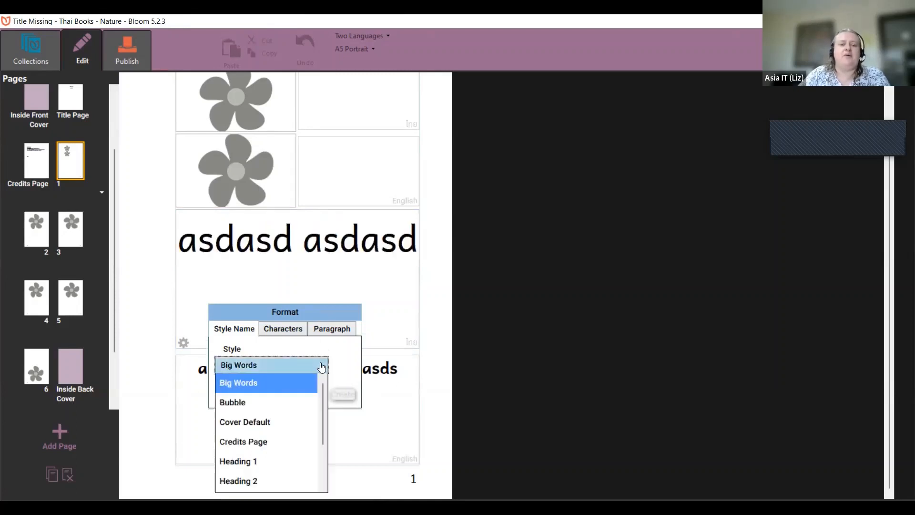
pyautogui.click(304, 402)
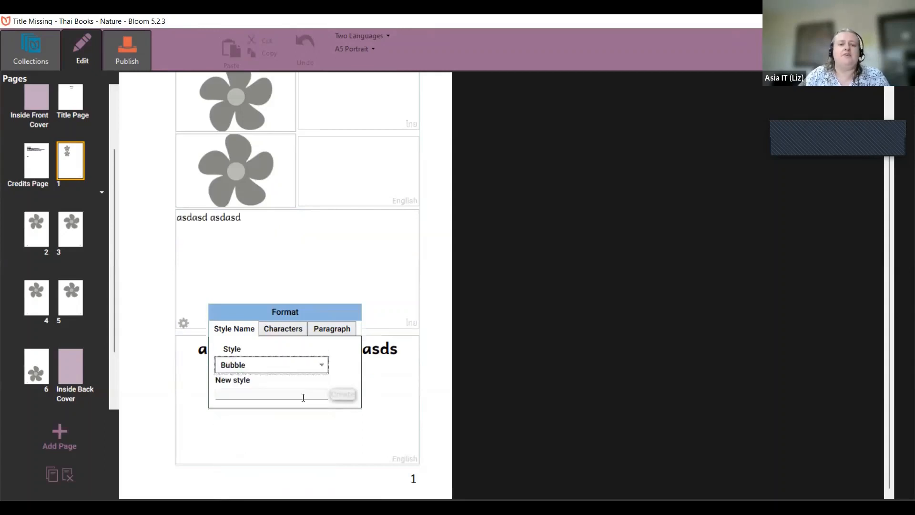
pyautogui.click(313, 364)
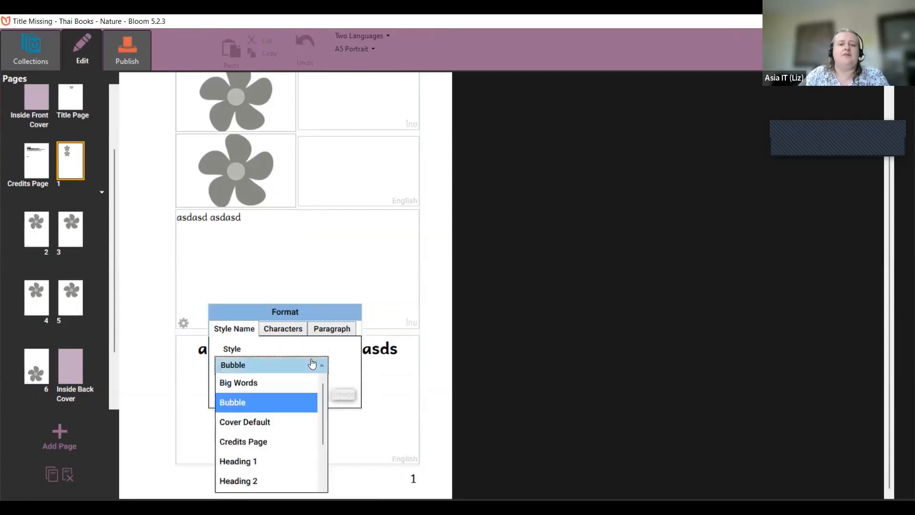
pyautogui.click(276, 459)
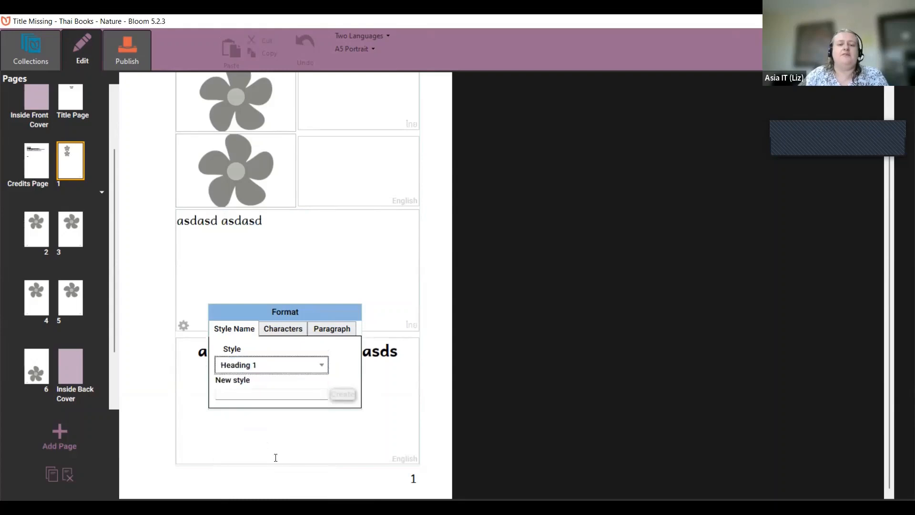
pyautogui.click(302, 394)
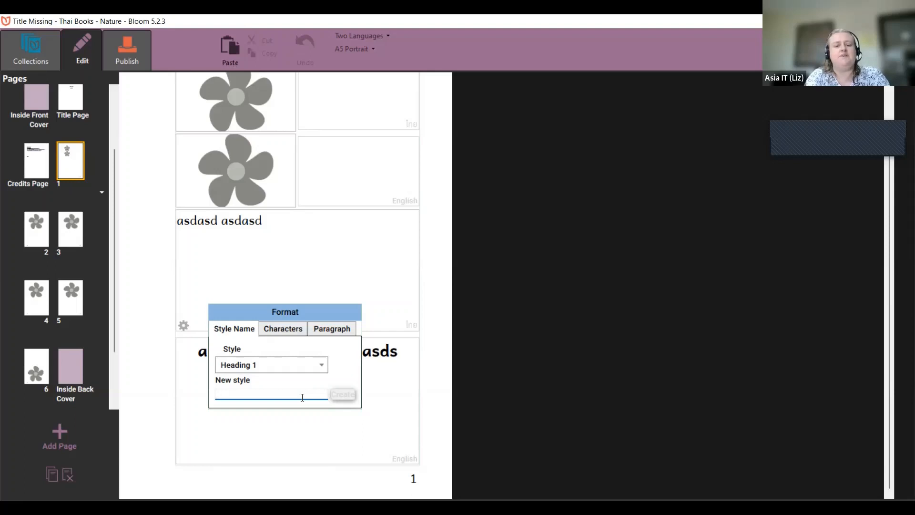
# Step: Enter 'ParagrapText' as the new style name and create the style
pyautogui.write('Paragra')
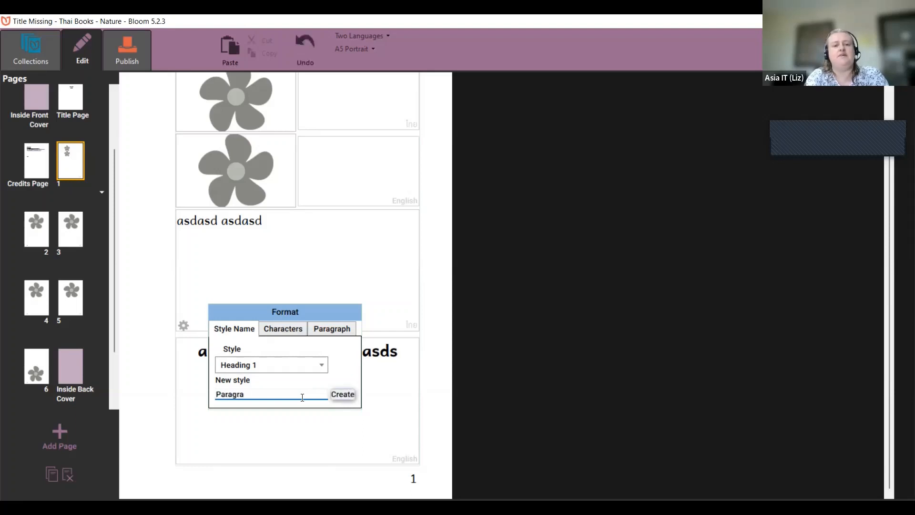
pyautogui.write('ph')
pyautogui.press('BackSpace')
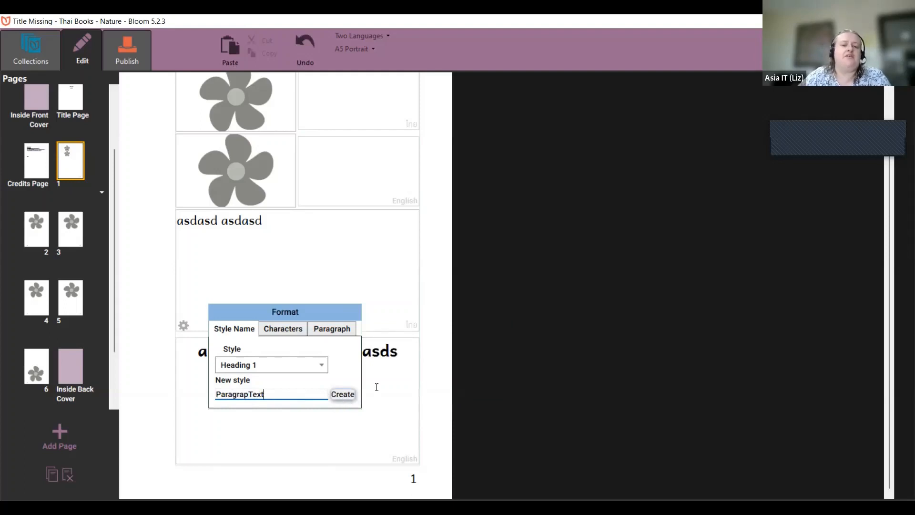
pyautogui.click(341, 394)
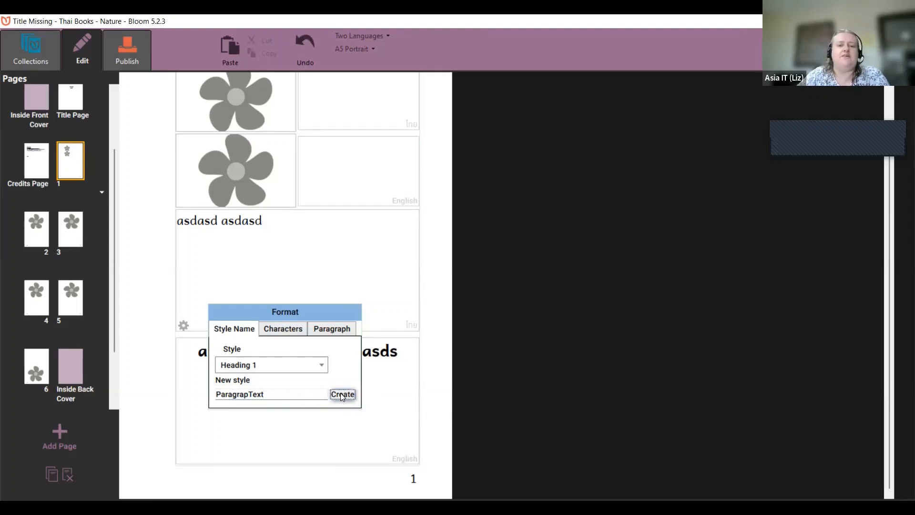
pyautogui.click(342, 395)
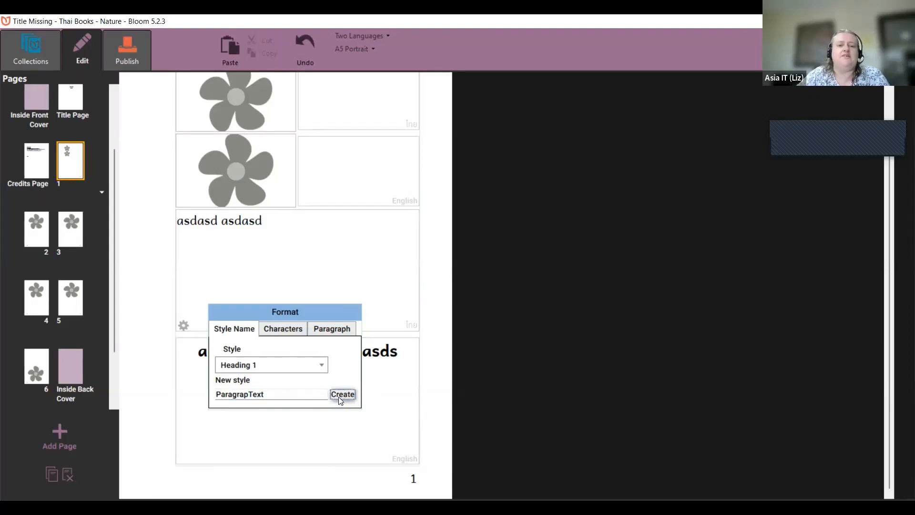
# Step: Set the ParagrapText style's font to Berlin Sans FB at size 20
pyautogui.click(289, 333)
pyautogui.click(296, 366)
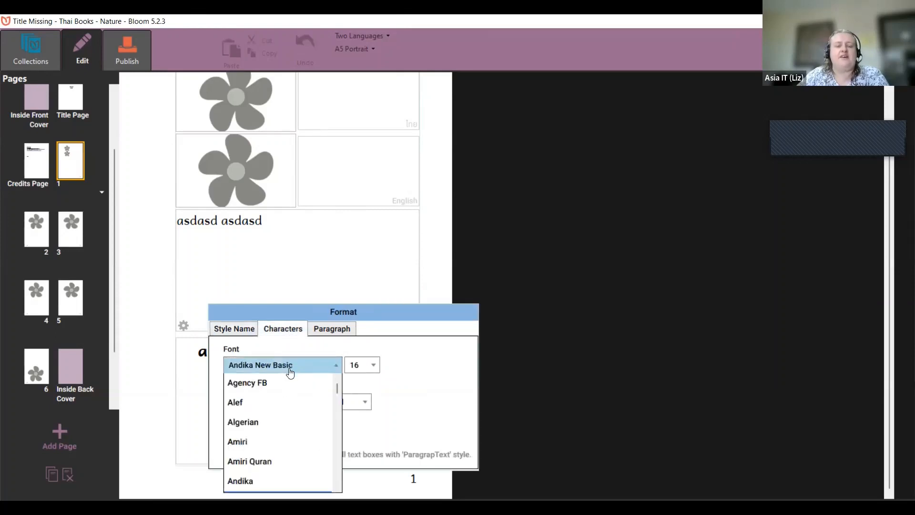
pyautogui.scroll(-2, 337, 473)
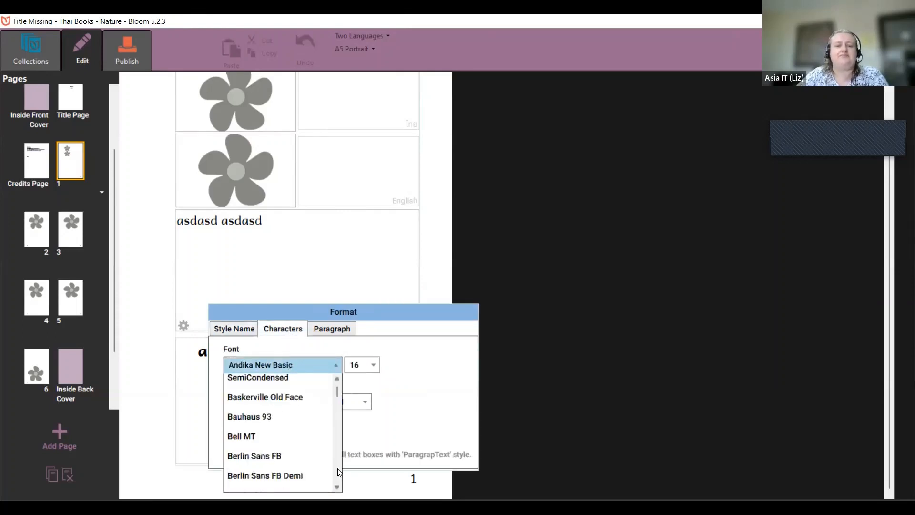
pyautogui.click(309, 453)
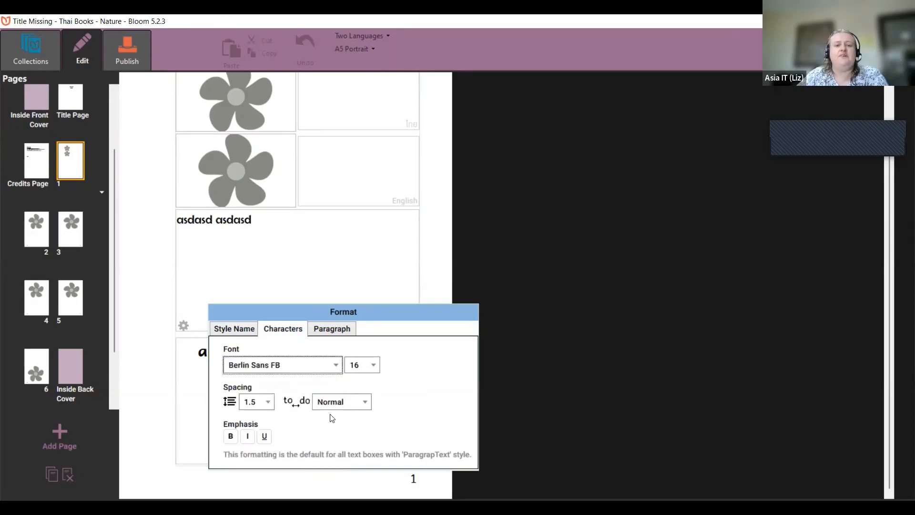
pyautogui.click(365, 367)
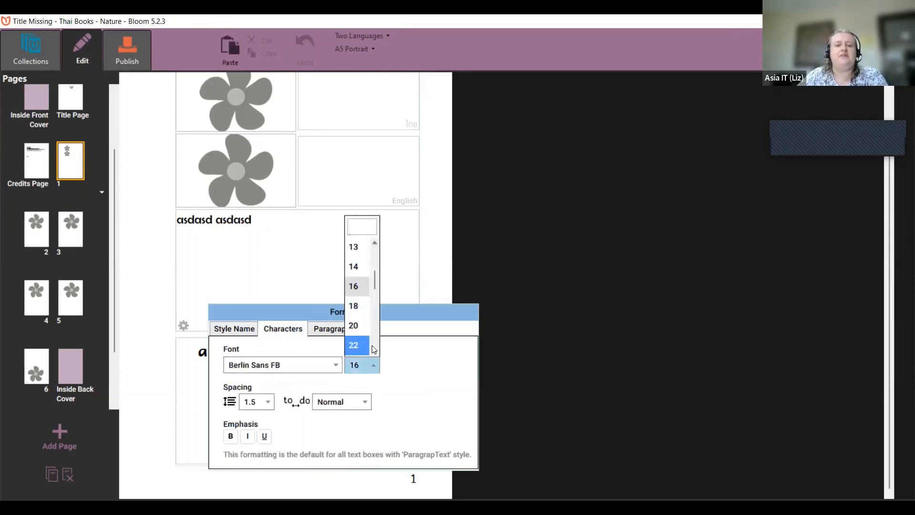
pyautogui.click(363, 328)
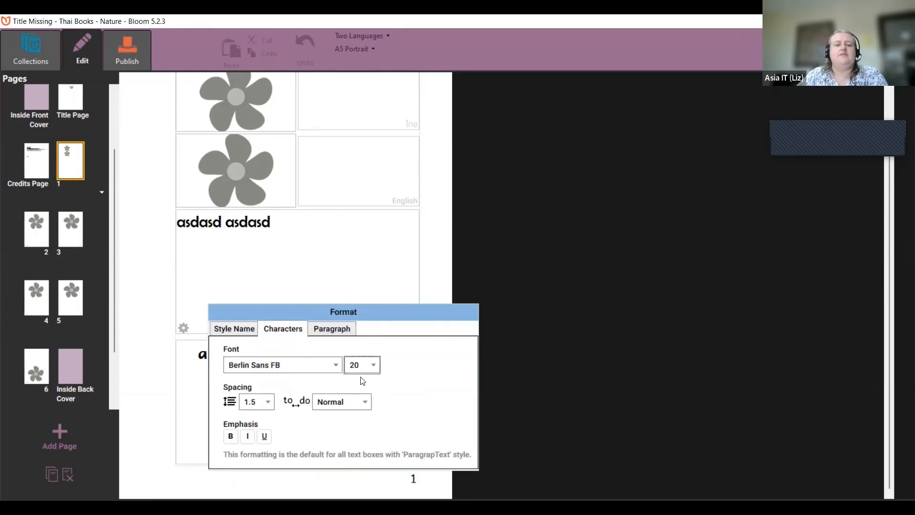
pyautogui.click(334, 330)
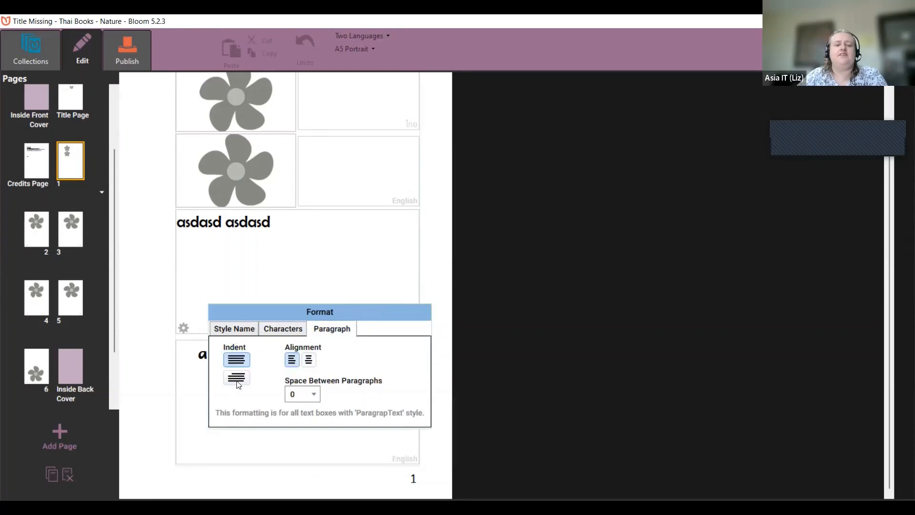
pyautogui.click(262, 274)
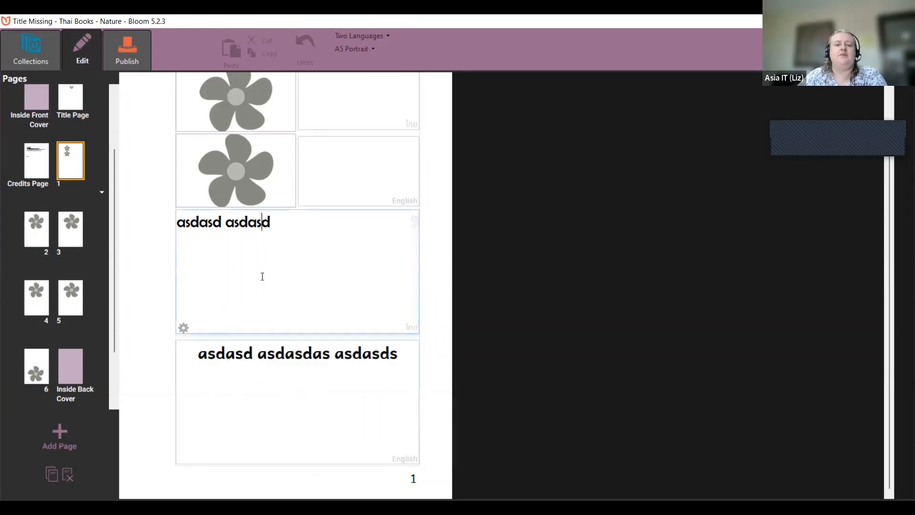
# Step: Keep the English box in the Normal style and set its font size to 26
pyautogui.click(275, 352)
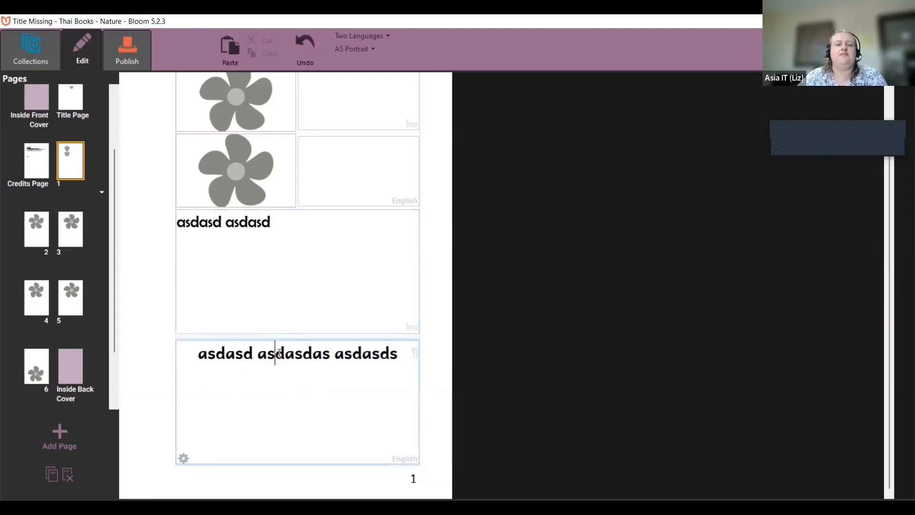
pyautogui.click(184, 459)
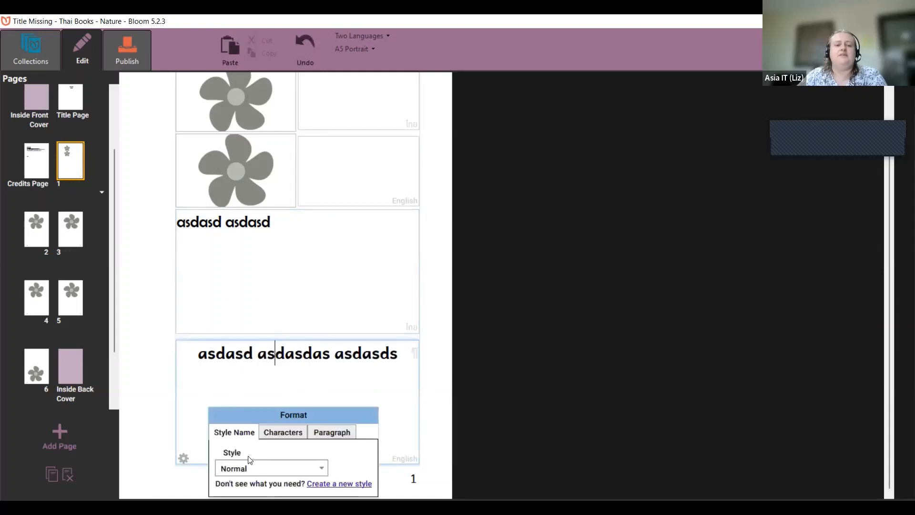
pyautogui.click(257, 469)
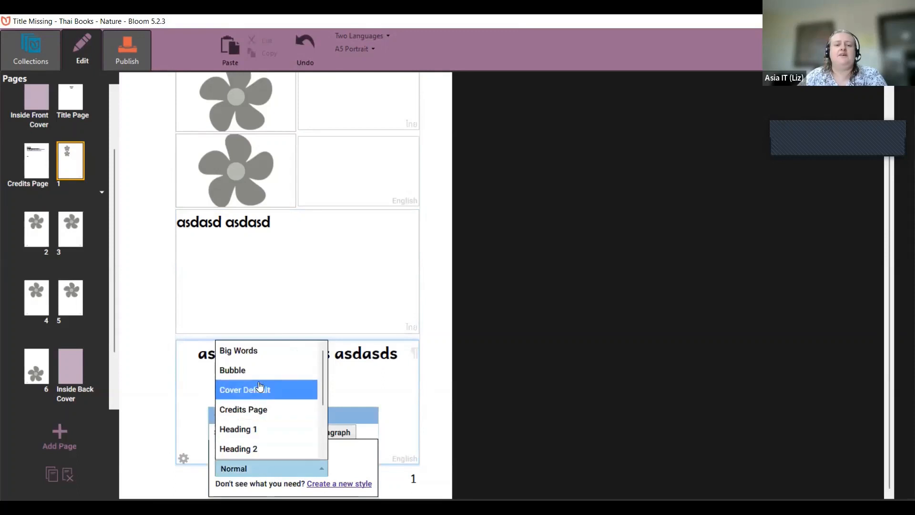
pyautogui.scroll(-2, 264, 400)
pyautogui.click(258, 395)
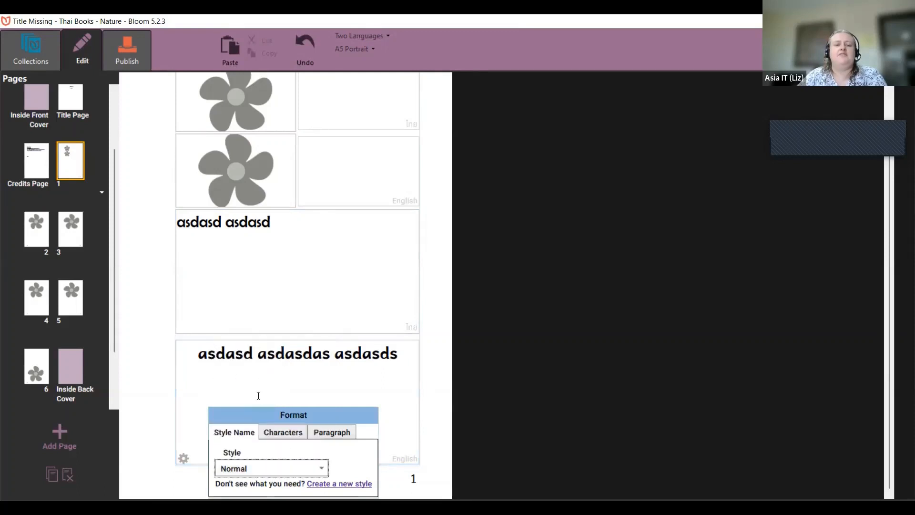
pyautogui.click(288, 438)
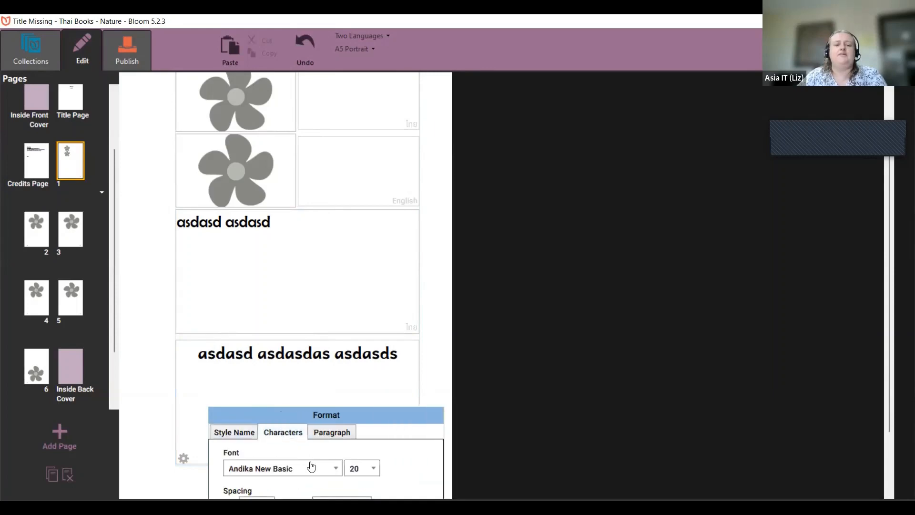
pyautogui.click(357, 474)
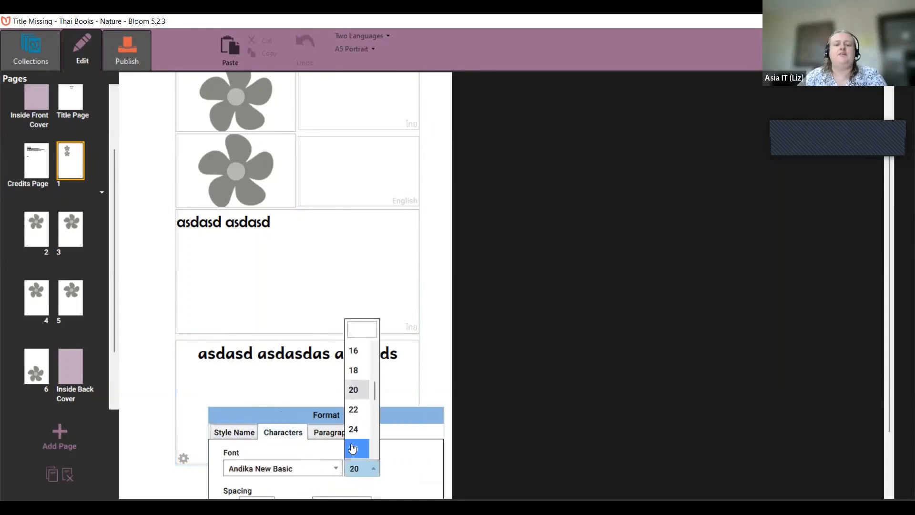
pyautogui.click(355, 450)
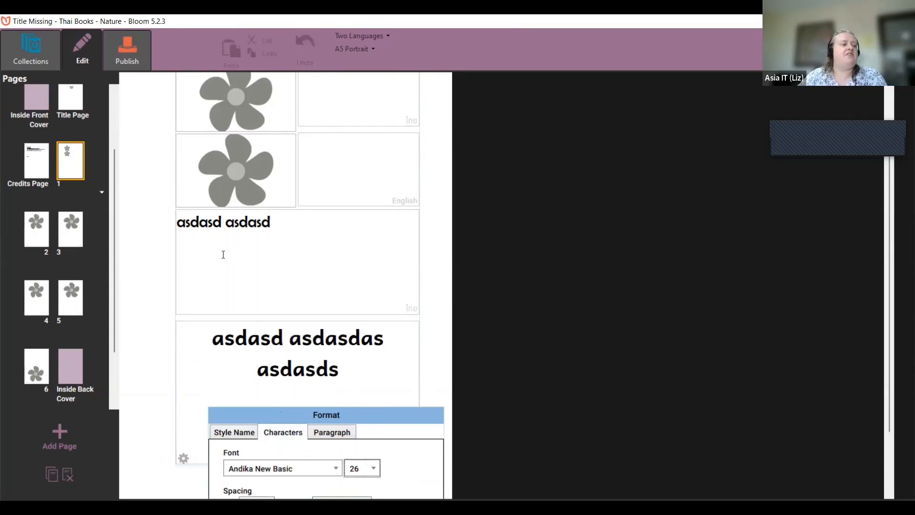
pyautogui.click(437, 360)
pyautogui.scroll(2, 440, 361)
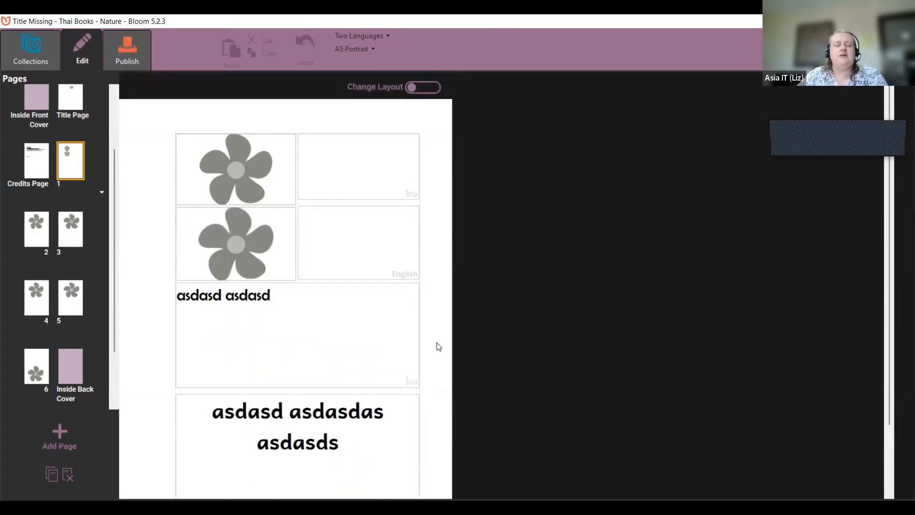
pyautogui.moveTo(207, 268)
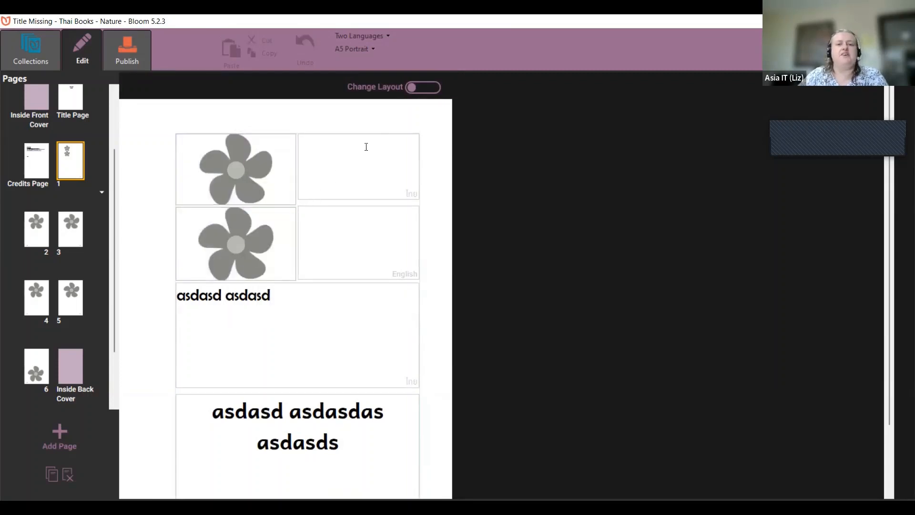
# Step: Turn on Change Layout and delete the top-right text pane, second picture row and lower text pane
pyautogui.click(424, 89)
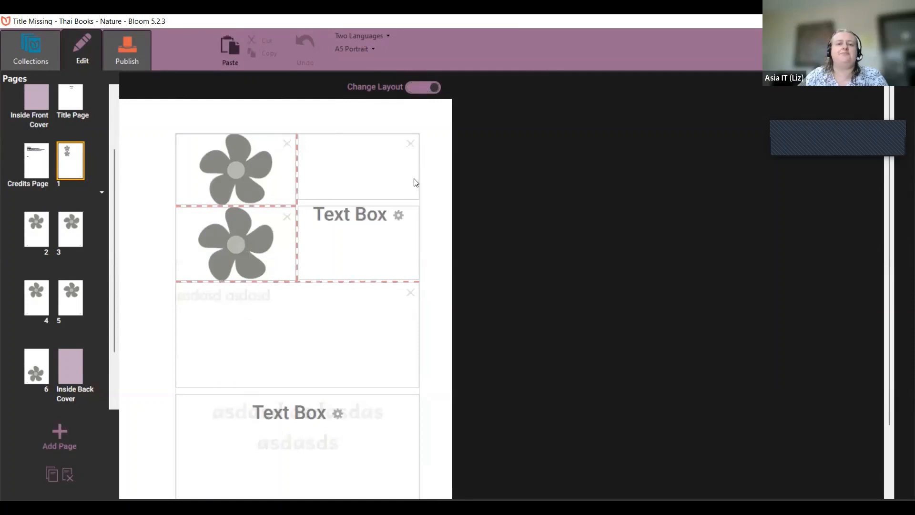
pyautogui.click(410, 144)
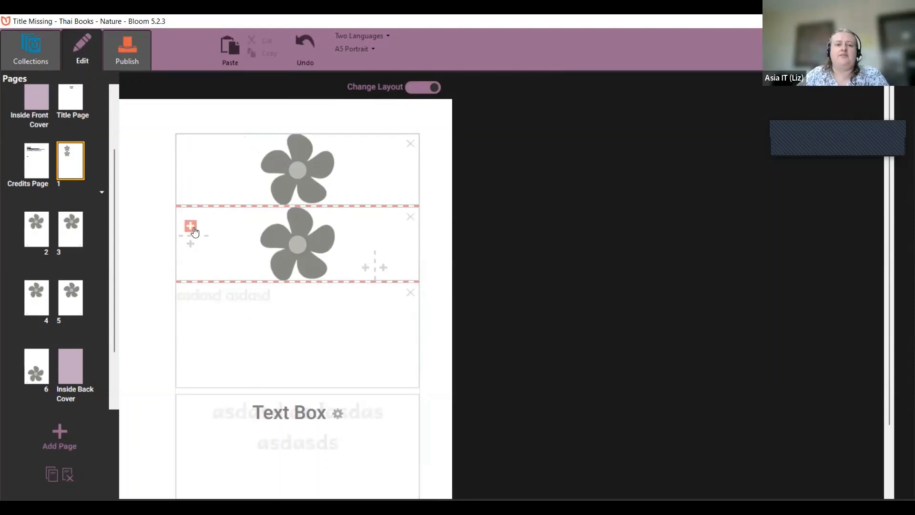
pyautogui.click(410, 217)
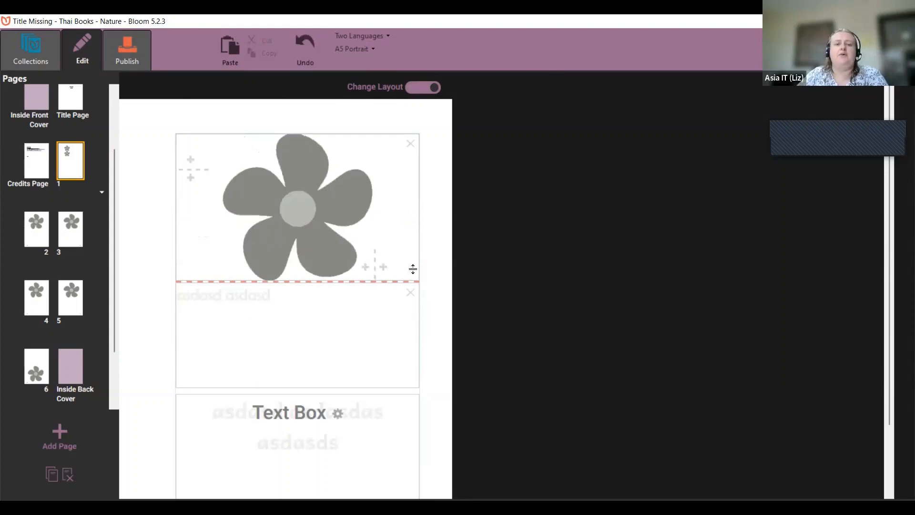
pyautogui.click(411, 293)
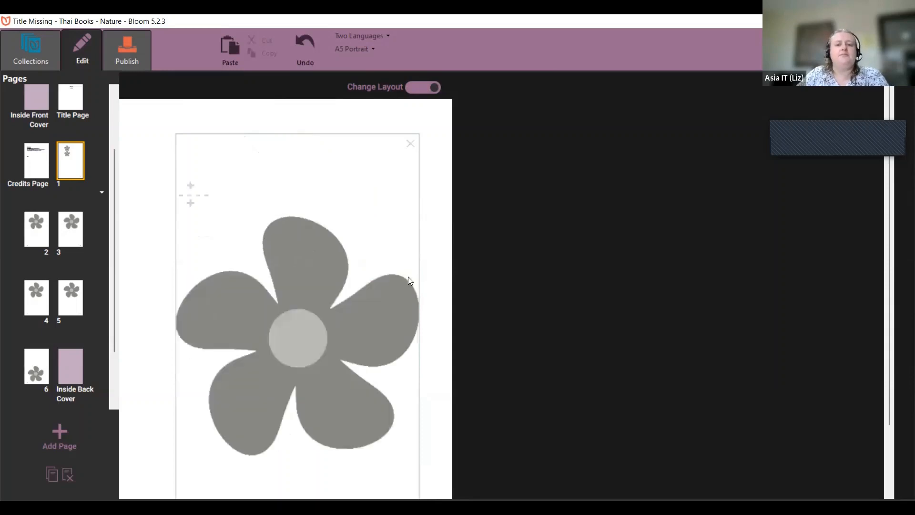
# Step: Split off a text box below the picture and one beside it, then open the side box's properties
pyautogui.click(192, 203)
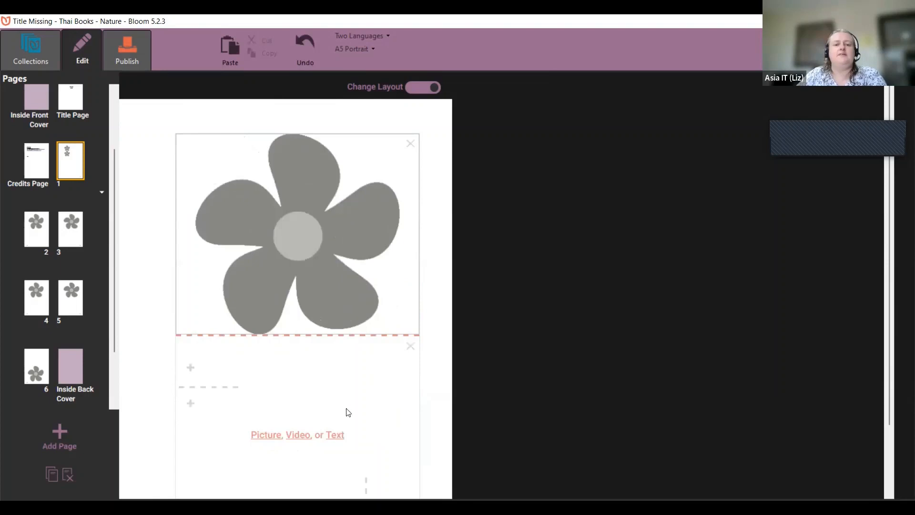
pyautogui.click(337, 435)
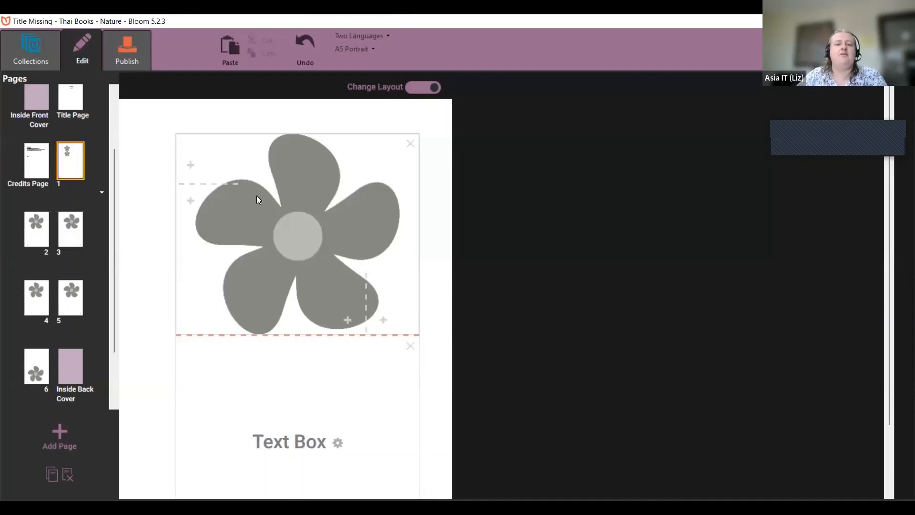
pyautogui.click(384, 320)
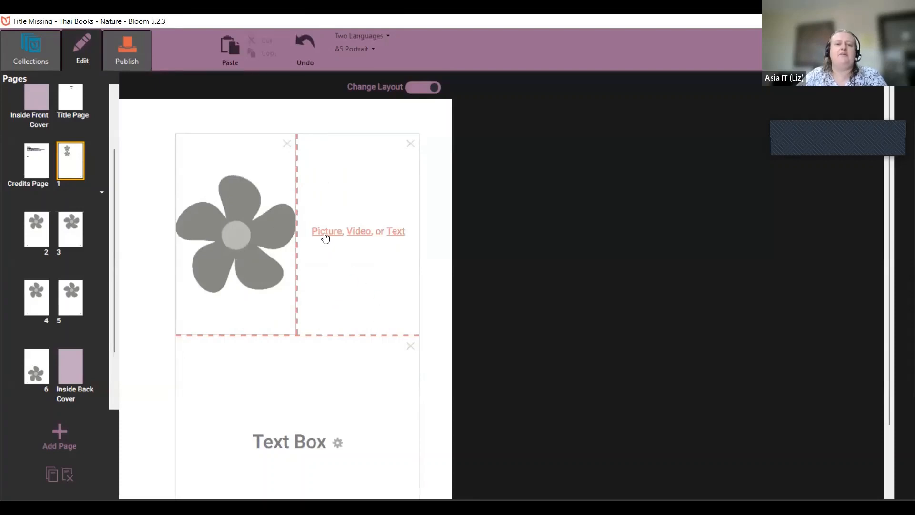
pyautogui.click(399, 232)
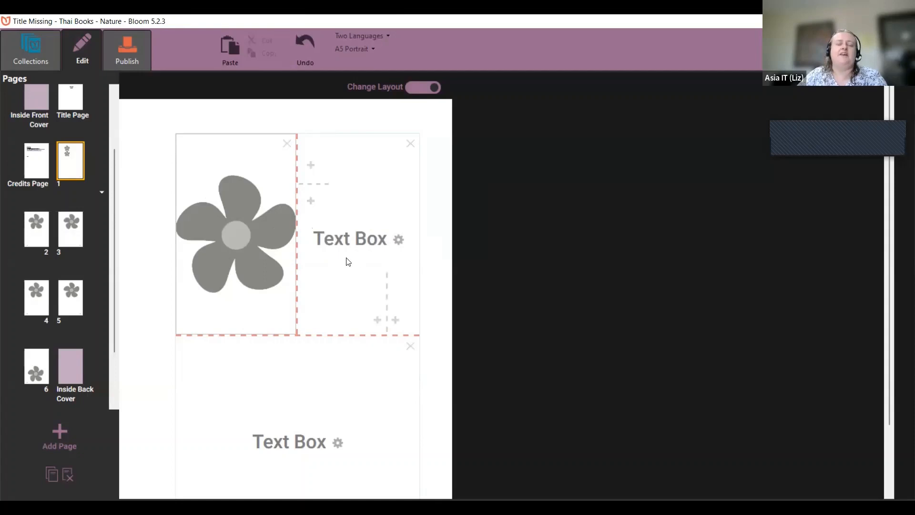
pyautogui.click(398, 240)
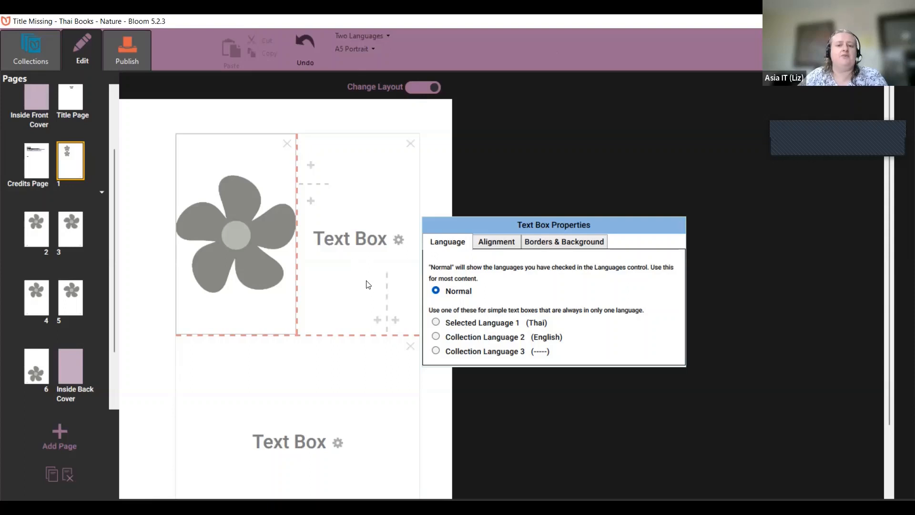
# Step: Set the side text box to Thai (Selected Language 1) with a grey background and rounded border
pyautogui.click(462, 327)
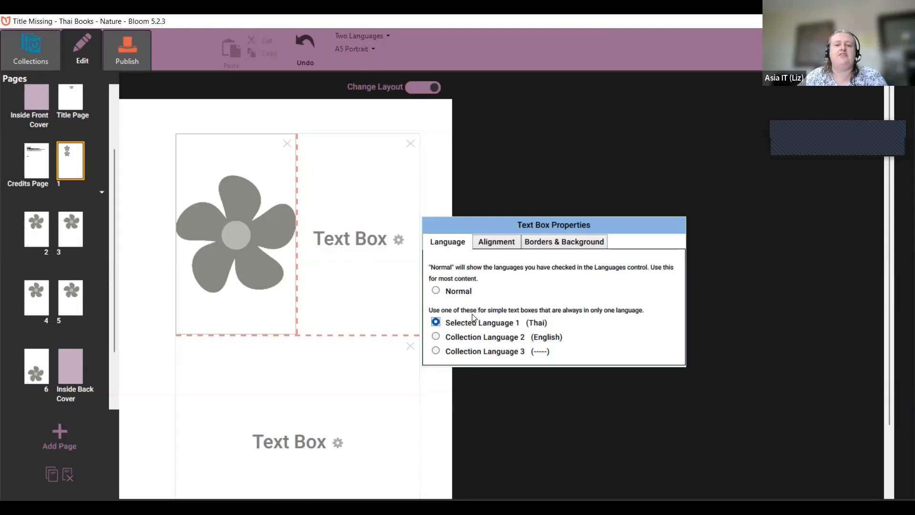
pyautogui.click(504, 241)
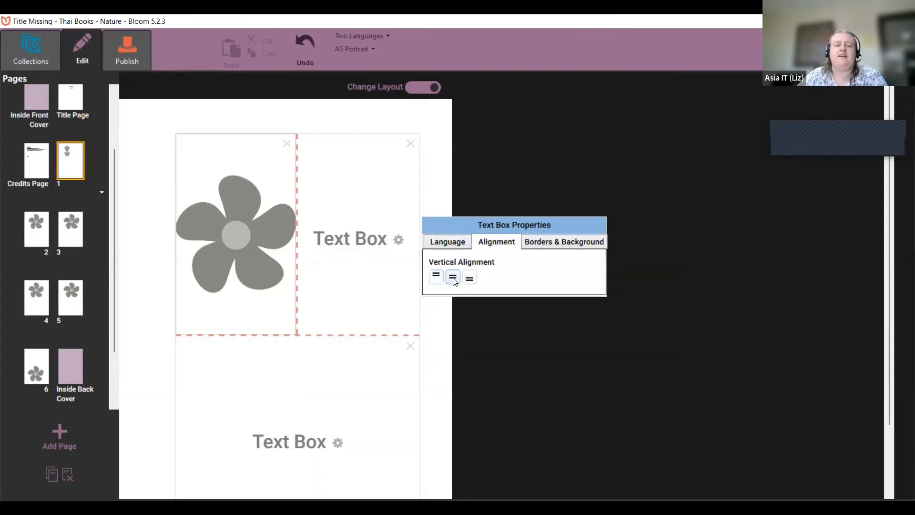
pyautogui.click(568, 244)
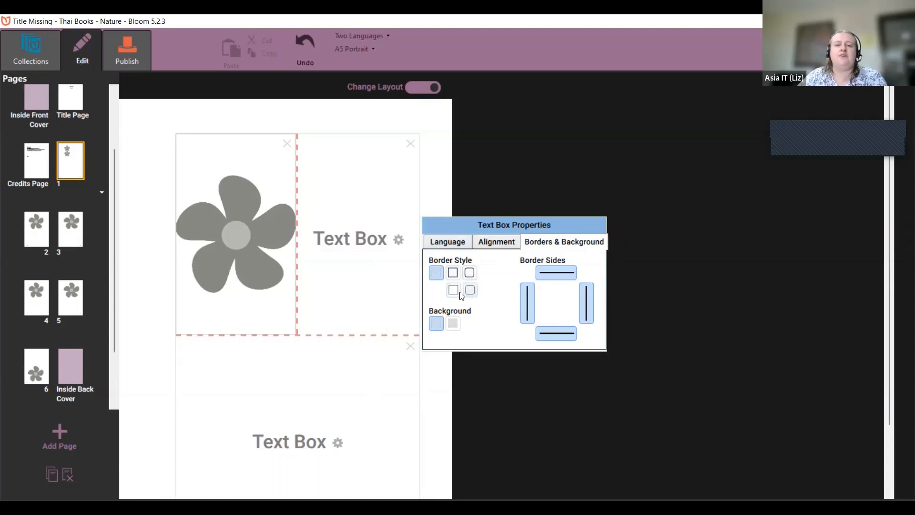
pyautogui.click(452, 325)
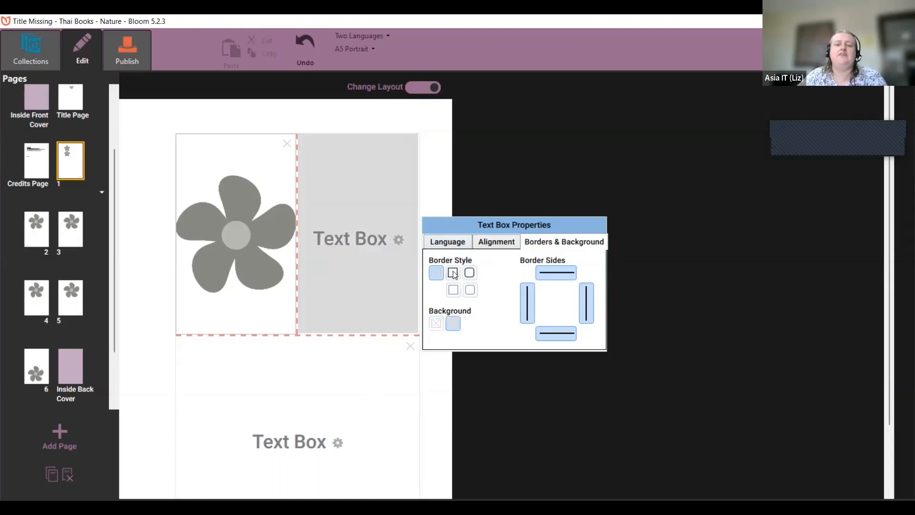
pyautogui.click(470, 274)
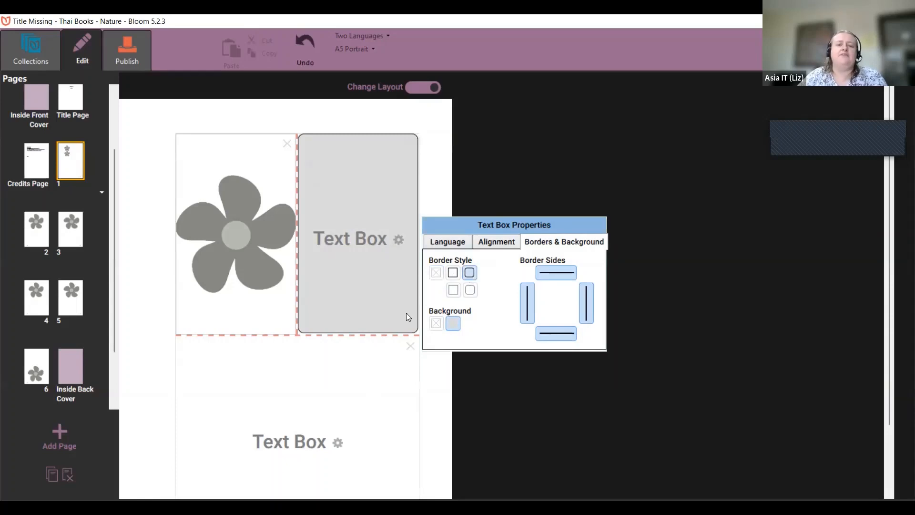
pyautogui.click(437, 164)
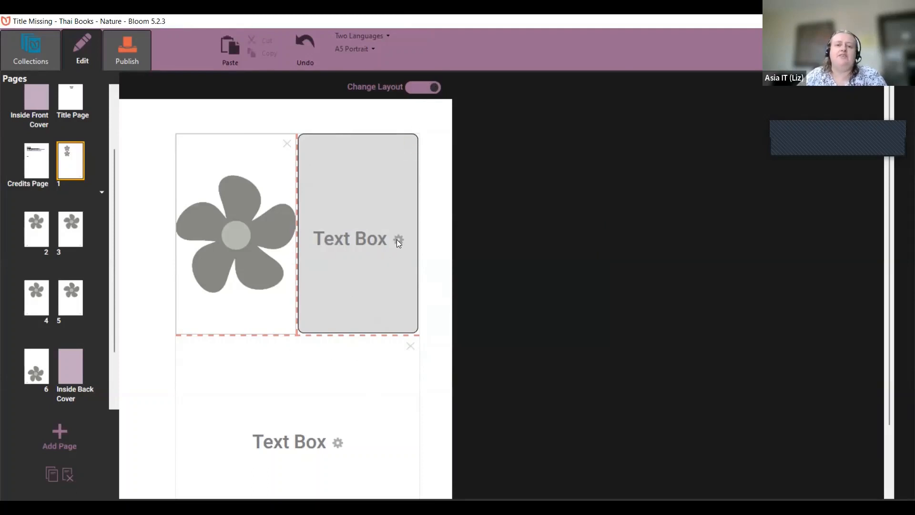
# Step: Turn off Change Layout and type 'asd asda asd' into the grey Thai box
pyautogui.click(420, 90)
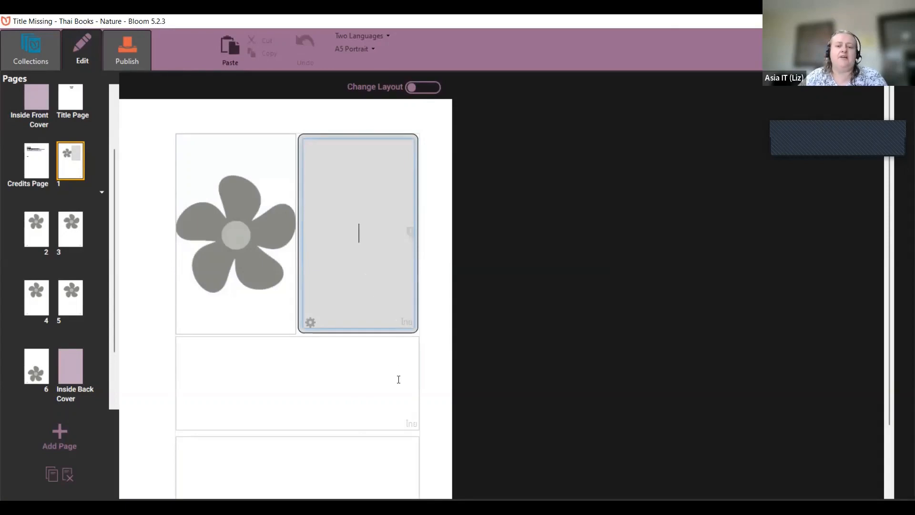
pyautogui.scroll(-2, 400, 344)
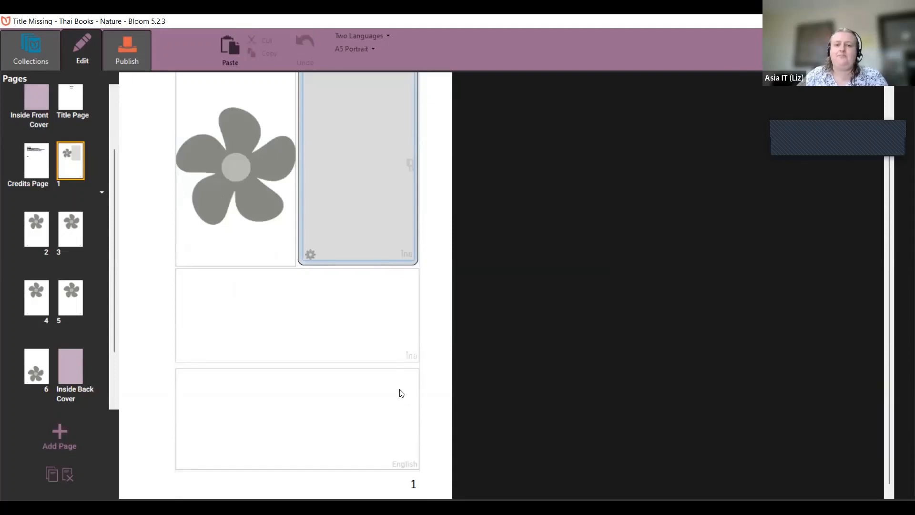
pyautogui.scroll(2, 399, 393)
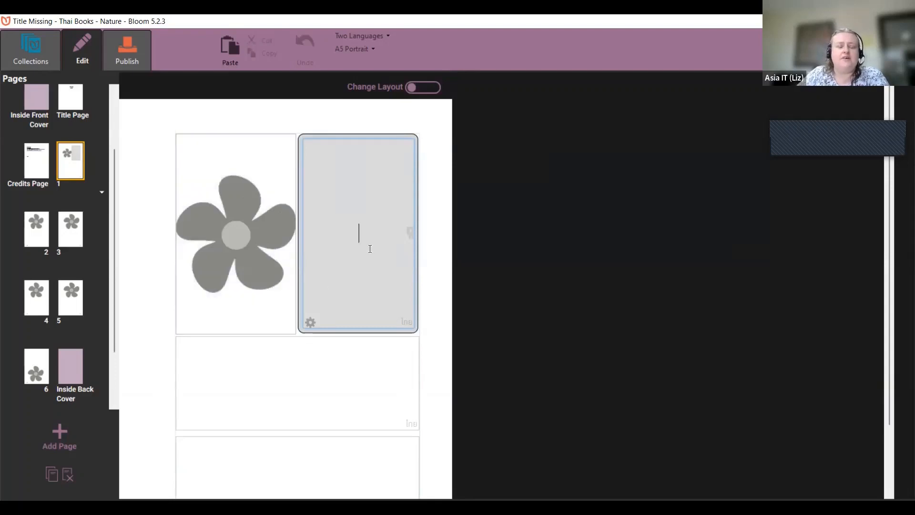
pyautogui.write('asd a')
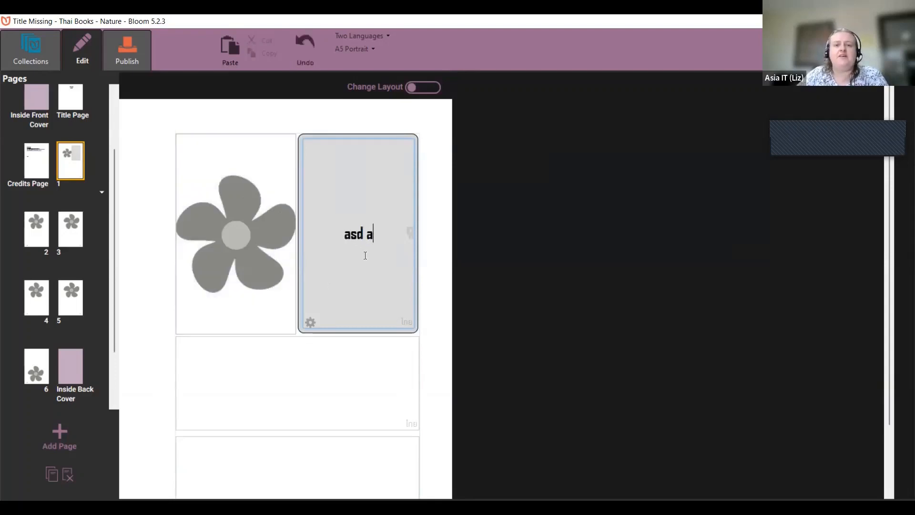
pyautogui.write('sda asd')
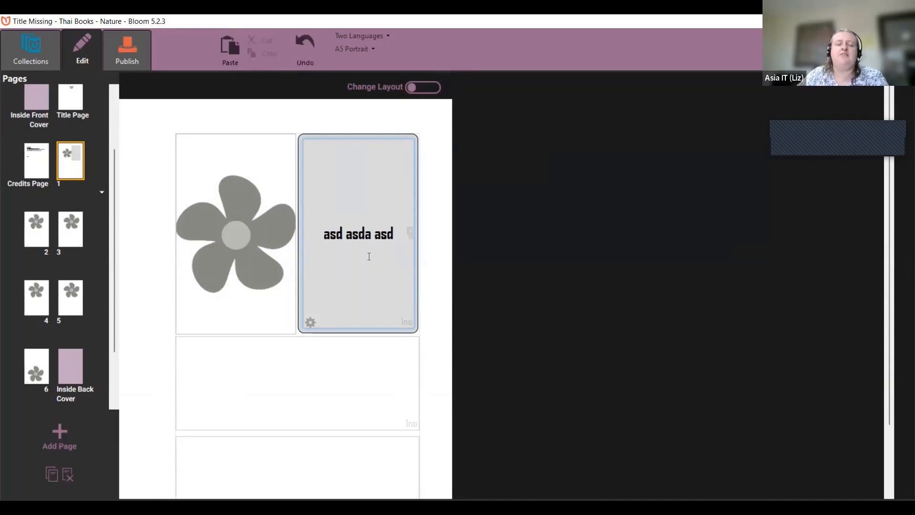
# Step: Type 'asdas asdasd' into the English text box below
pyautogui.click(364, 442)
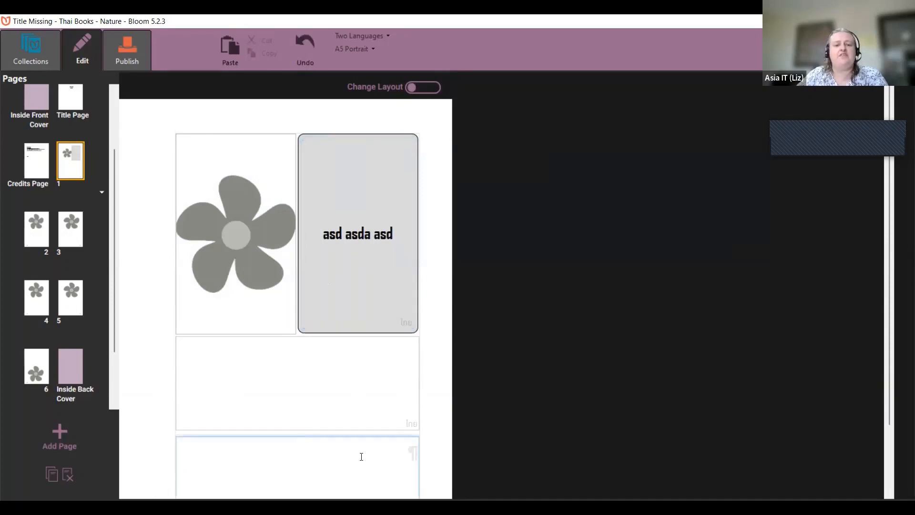
pyautogui.write('asdas asdasd')
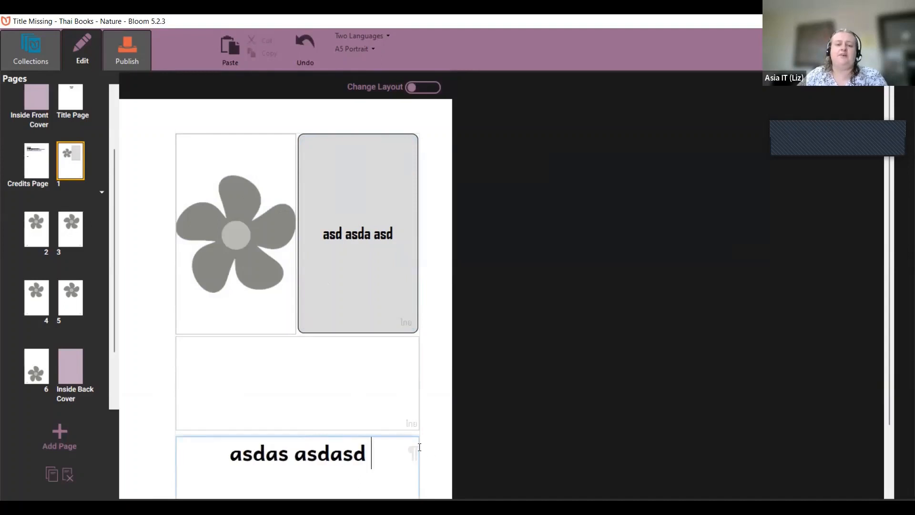
pyautogui.scroll(-1, 446, 436)
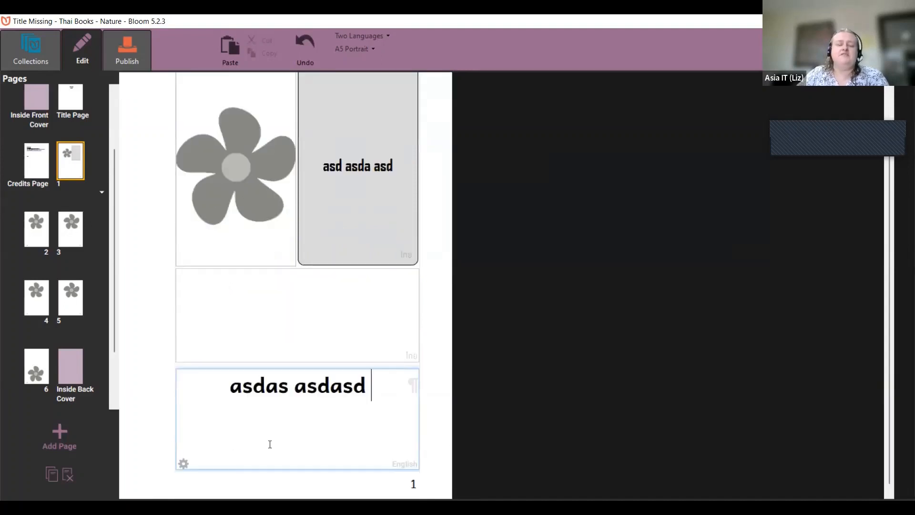
pyautogui.click(256, 392)
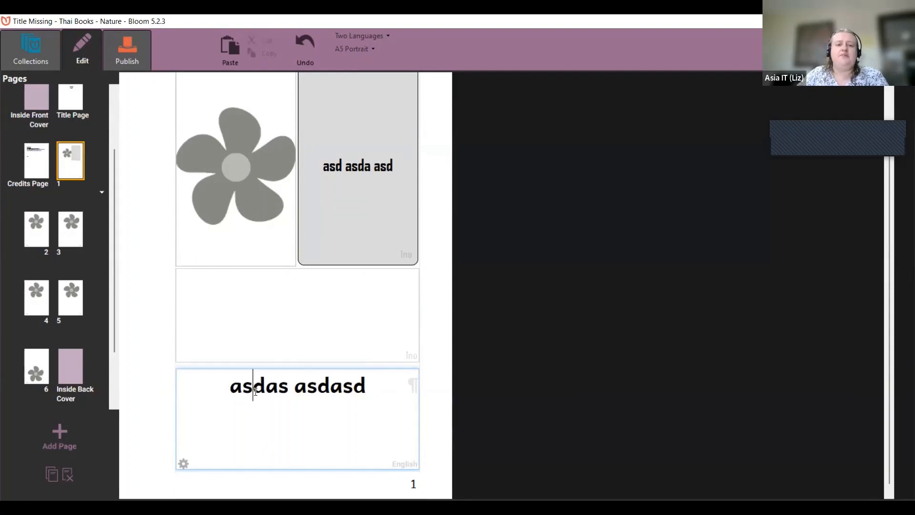
pyautogui.doubleClick(255, 392)
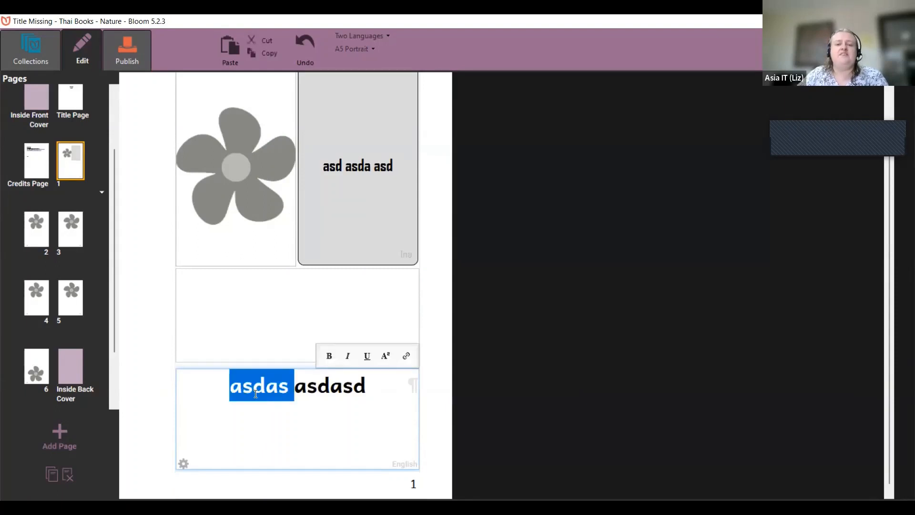
pyautogui.click(256, 393)
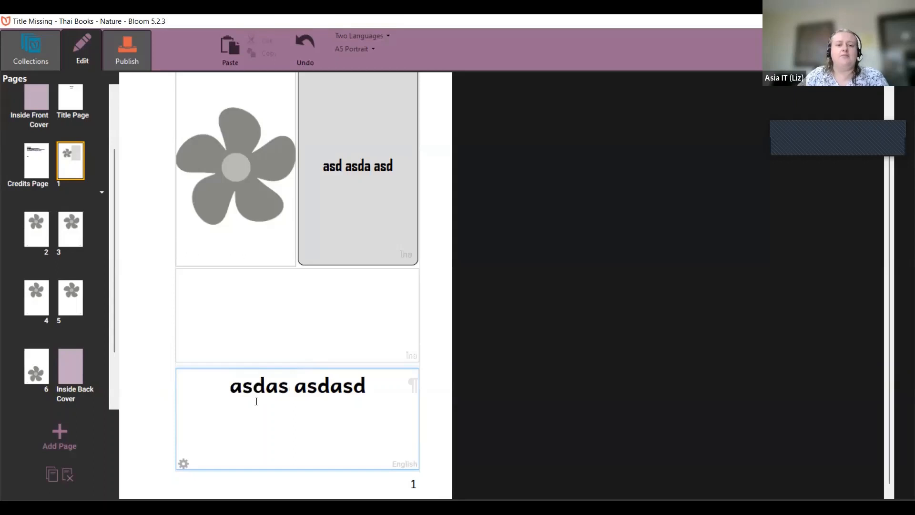
pyautogui.doubleClick(253, 385)
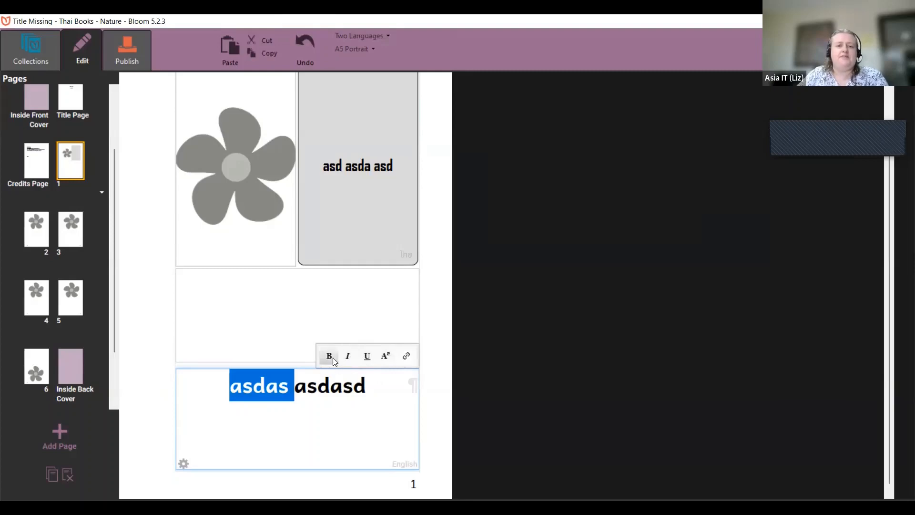
pyautogui.click(349, 357)
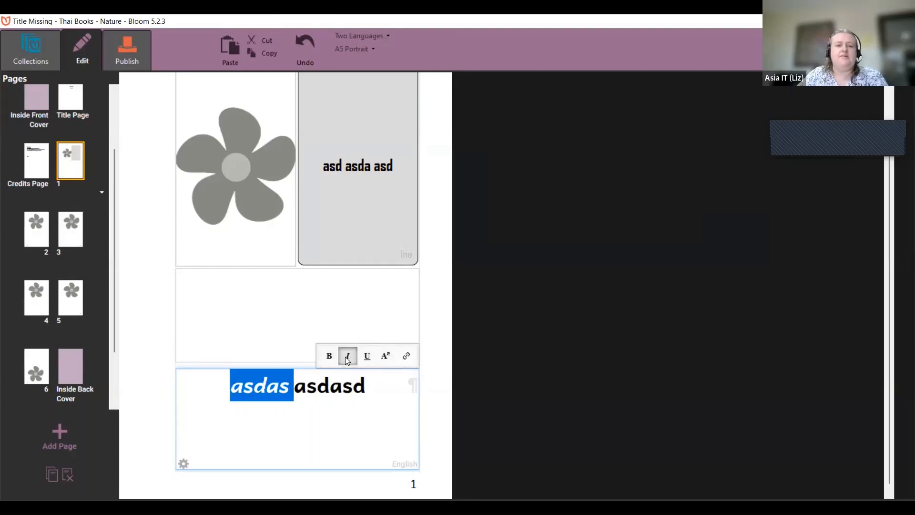
pyautogui.click(366, 357)
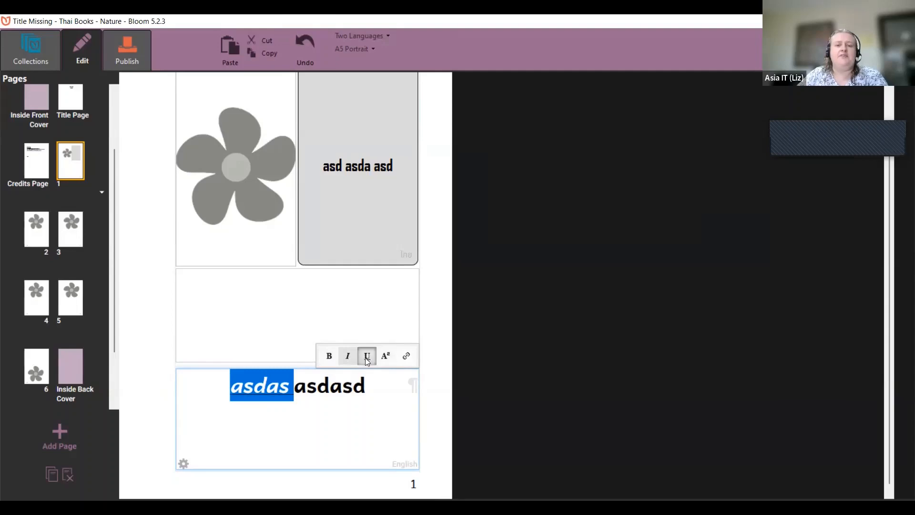
pyautogui.click(329, 356)
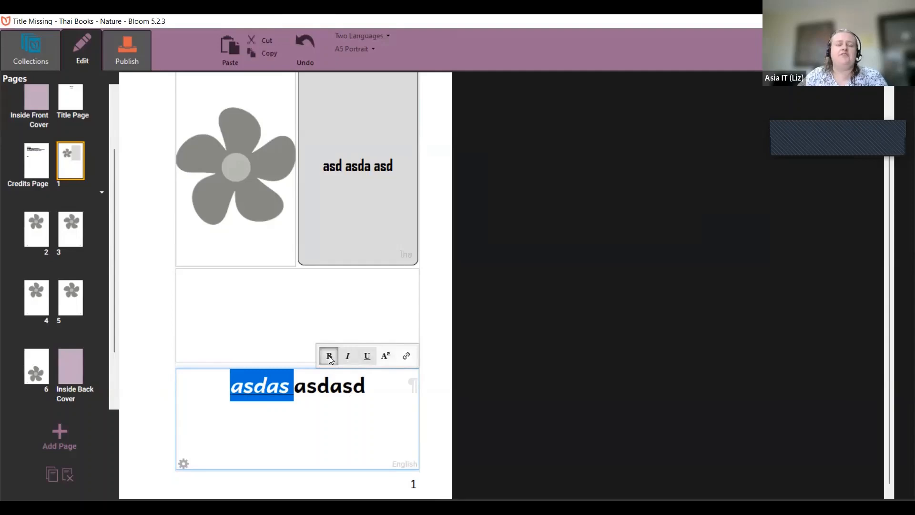
pyautogui.click(338, 386)
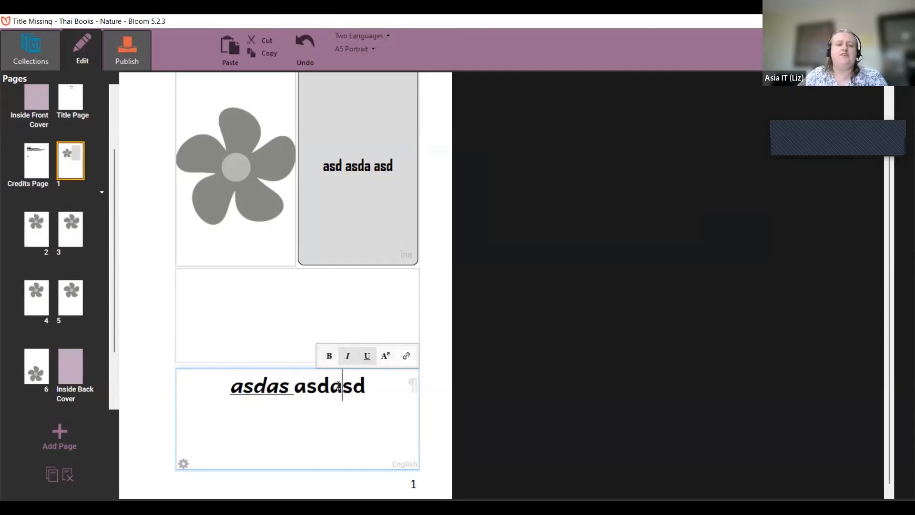
pyautogui.tripleClick(338, 386)
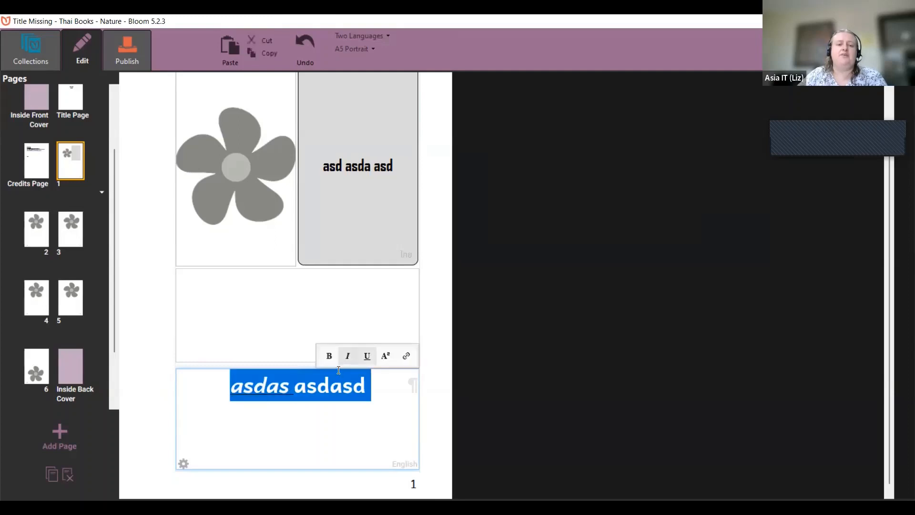
pyautogui.click(350, 358)
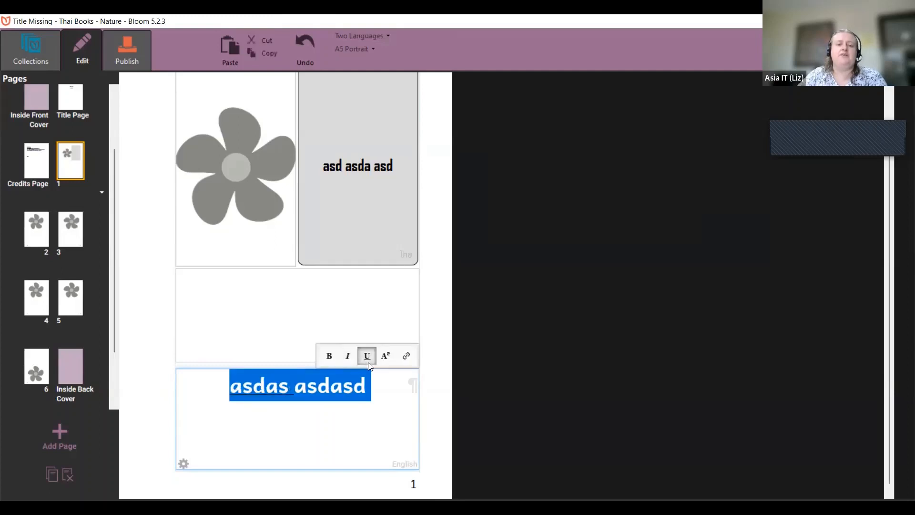
pyautogui.click(367, 361)
pyautogui.click(343, 387)
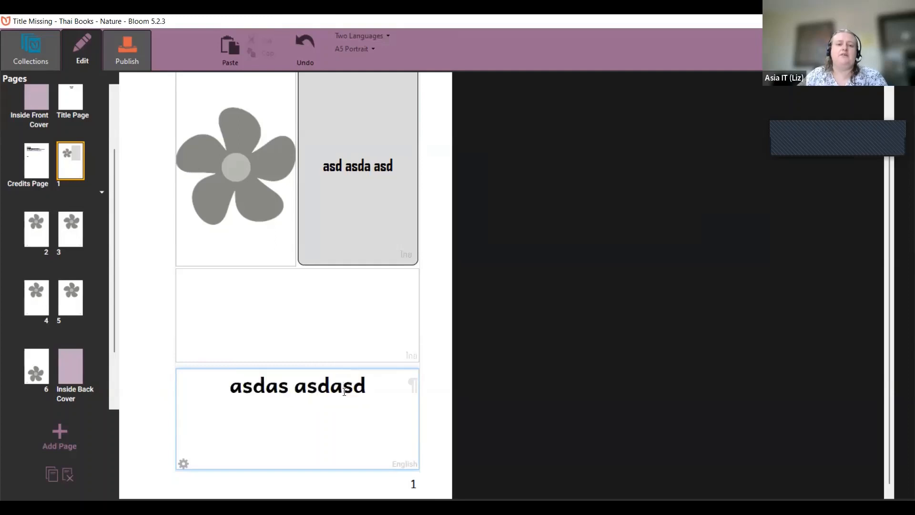
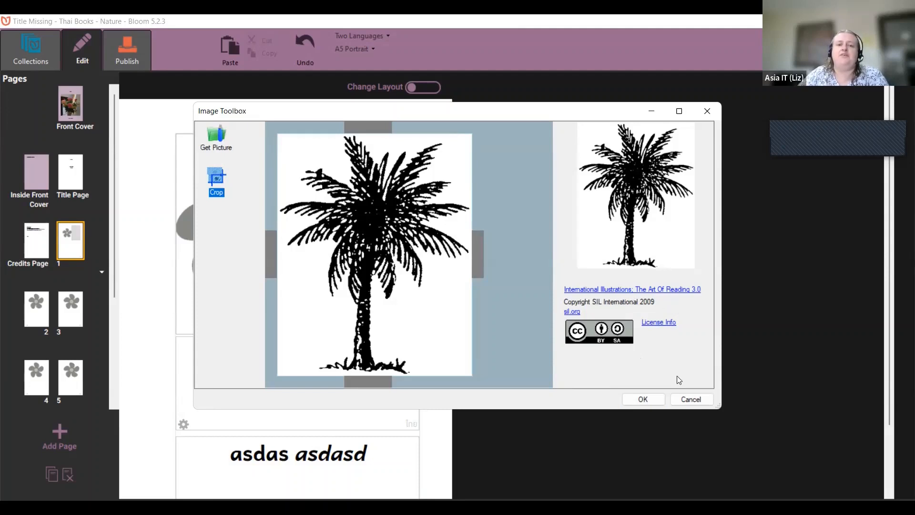
# Step: Check the palm tree picture's Art Of Reading license info, then place it on page 1
pyautogui.click(651, 326)
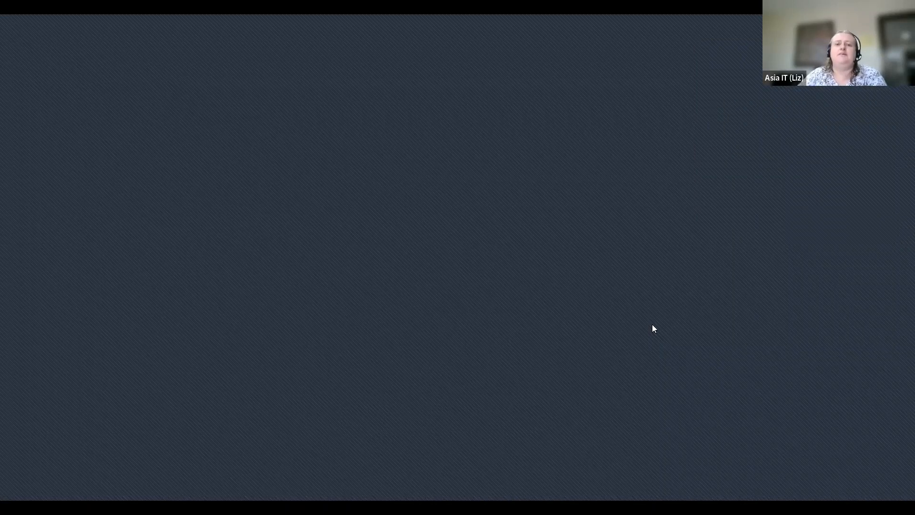
pyautogui.hotkey('alt', 'Tab')
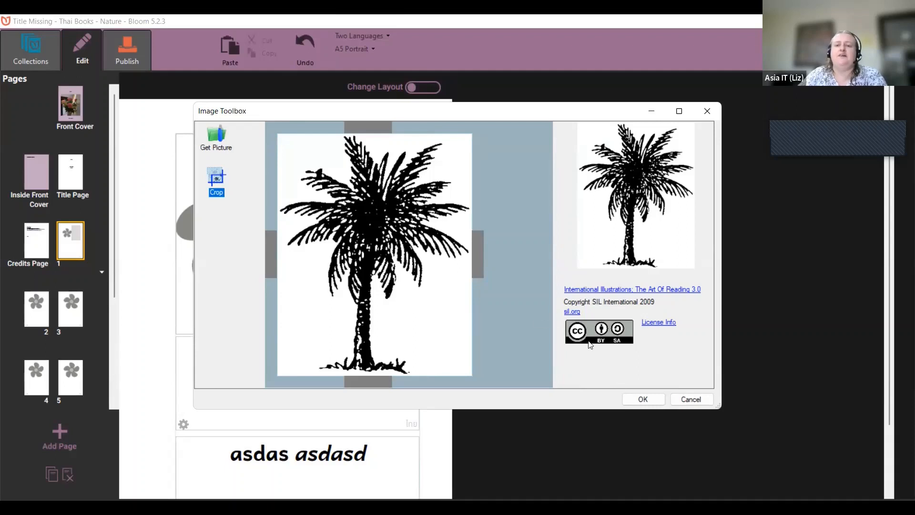
pyautogui.click(643, 399)
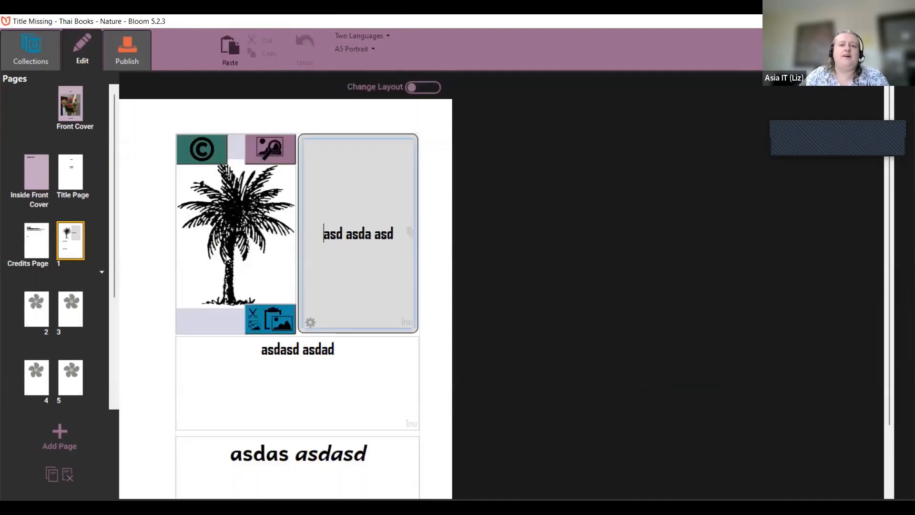
# Step: Review the palm tree picture's credit and license, then go to the Front Cover page
pyautogui.click(193, 149)
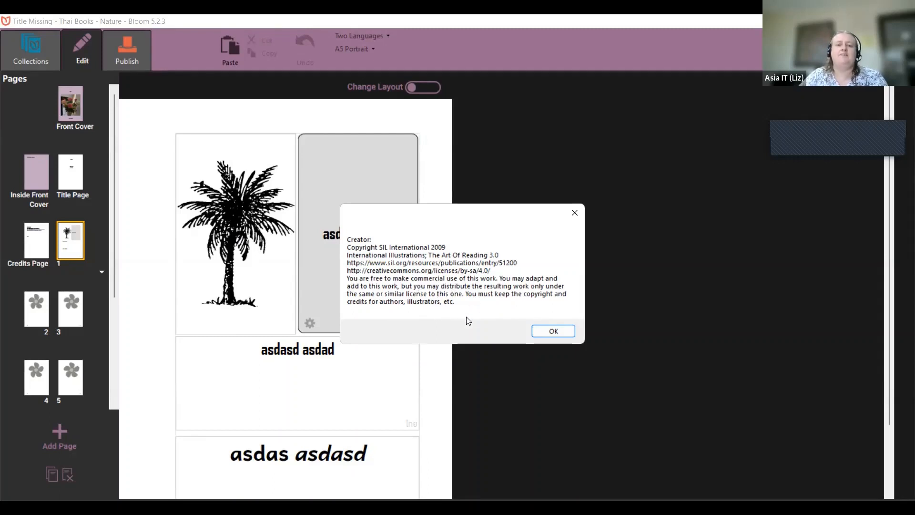
pyautogui.click(548, 333)
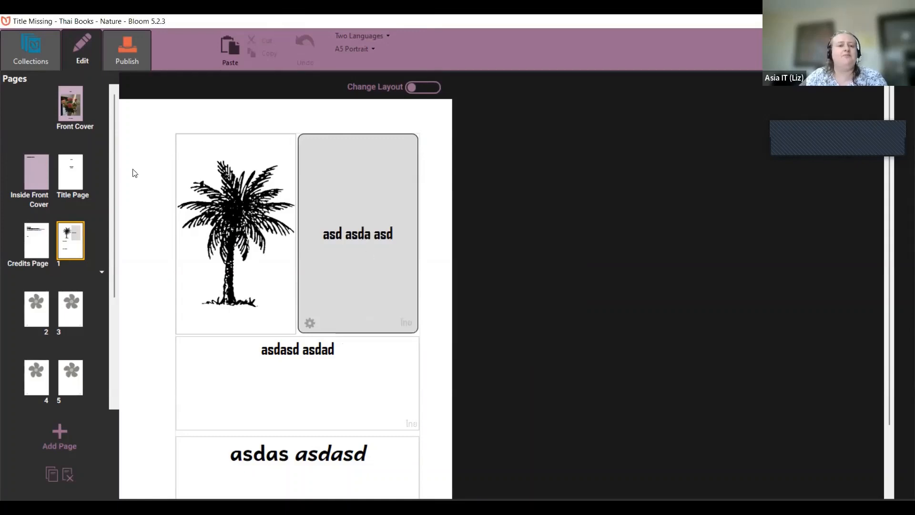
pyautogui.click(70, 125)
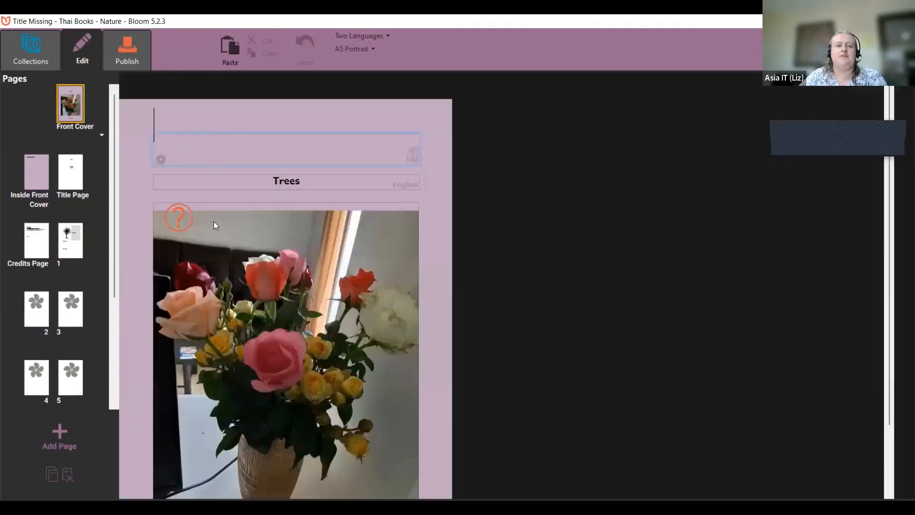
# Step: Enter the cover rose photo's creator name and change its copyright year to 2021
pyautogui.click(183, 219)
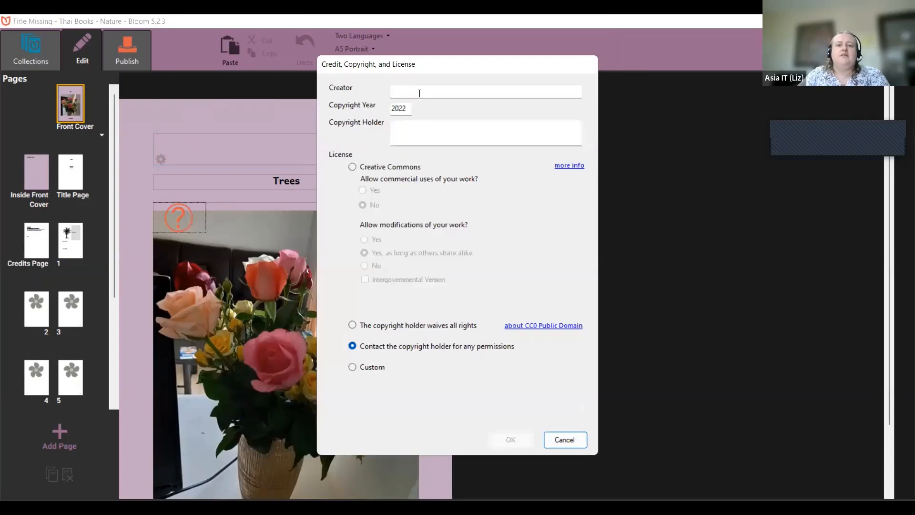
pyautogui.click(419, 93)
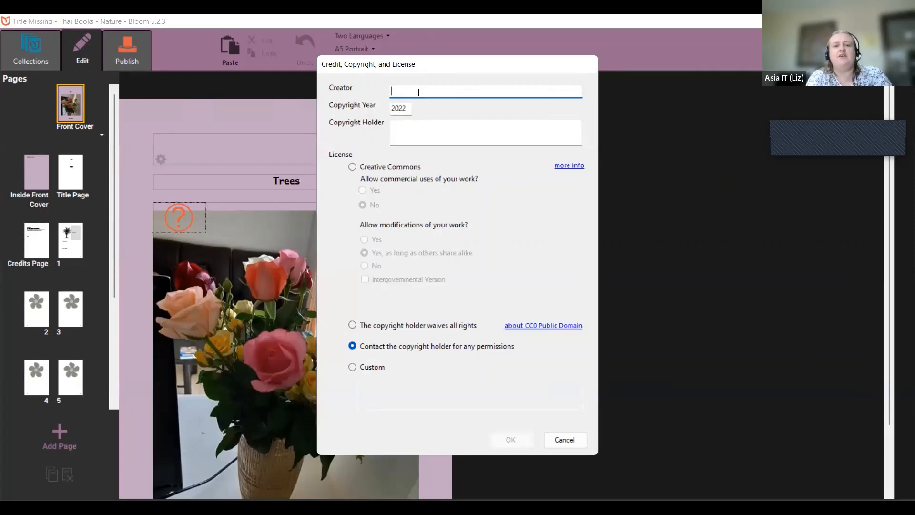
pyautogui.write('Pfeifer')
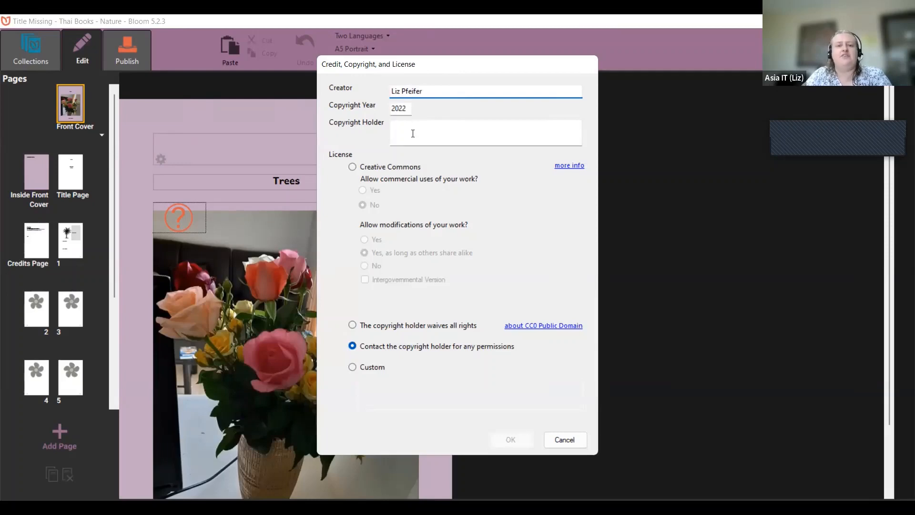
pyautogui.click(409, 109)
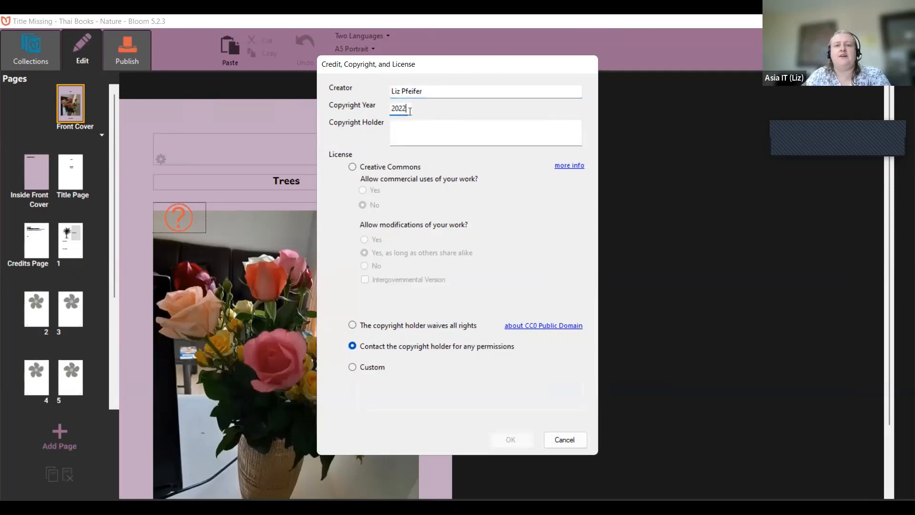
pyautogui.press('BackSpace')
pyautogui.write('1')
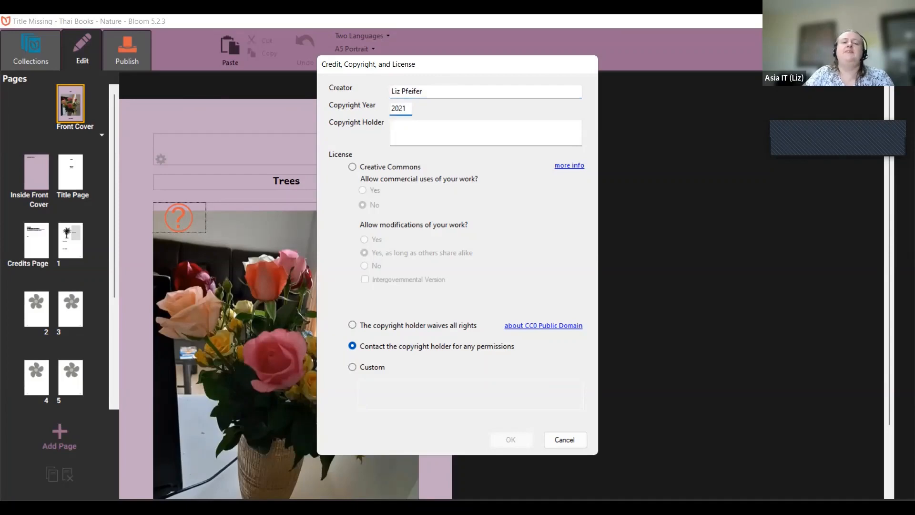
# Step: Set the photo's copyright holder to SIL International only, removing the person's name
pyautogui.click(420, 129)
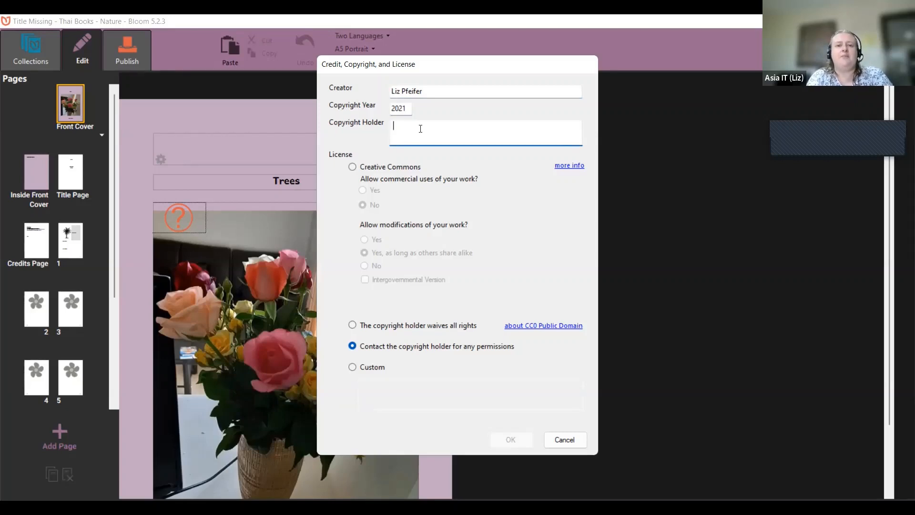
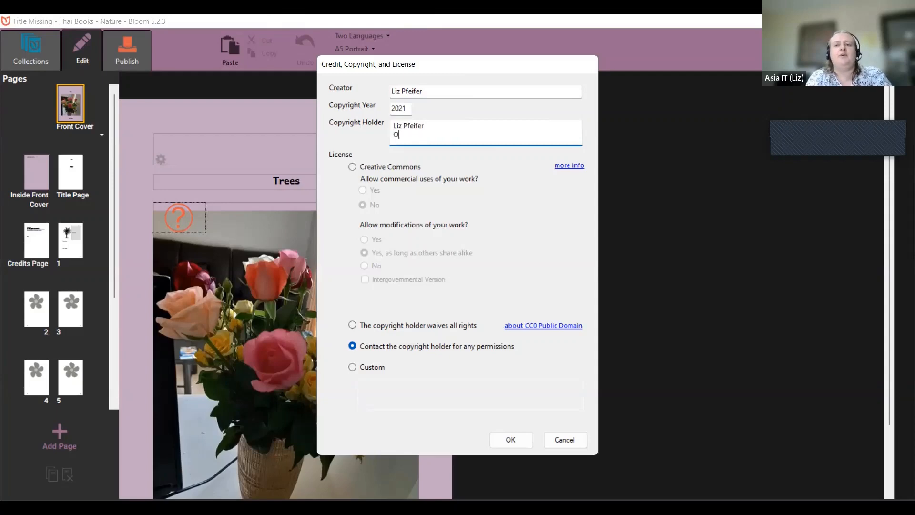
pyautogui.write('SIL ')
pyautogui.write('Intern')
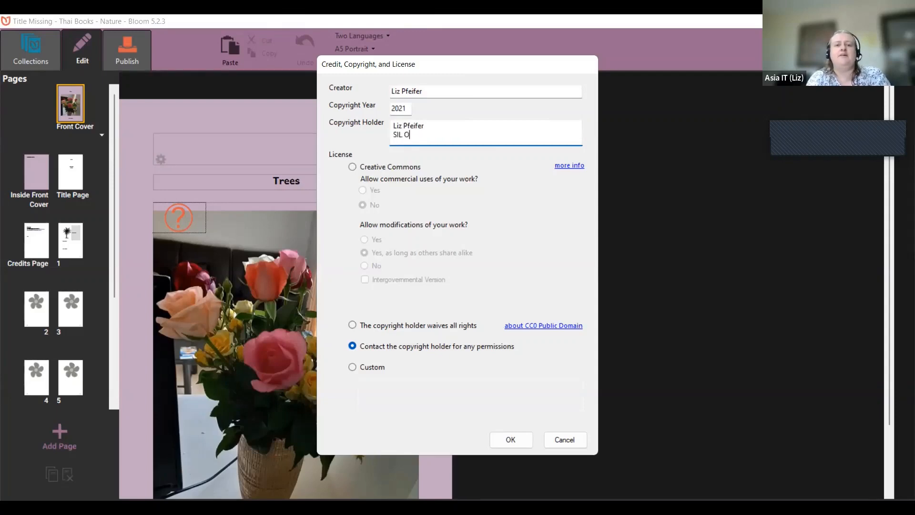
pyautogui.write('ational')
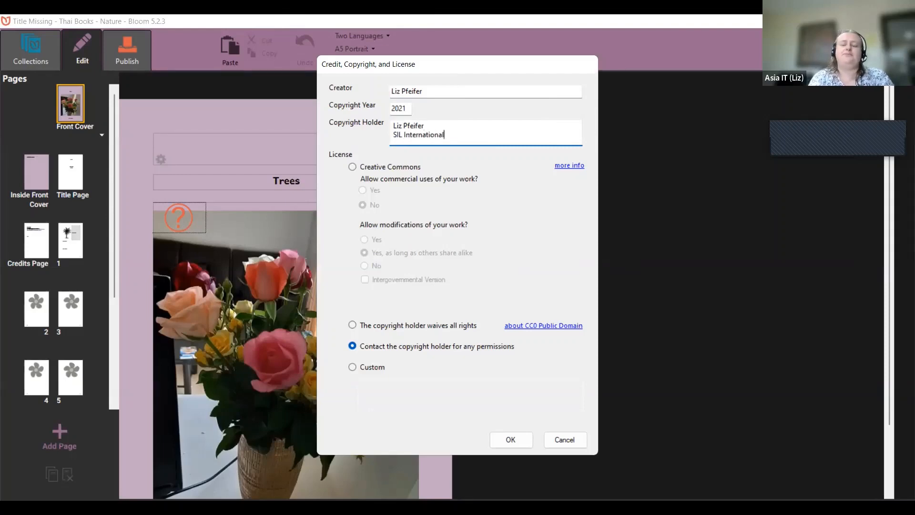
pyautogui.click(421, 127)
pyautogui.press('BackSpace')
pyautogui.press('BackSpace')
pyautogui.press('BackSpace')
pyautogui.press('BackSpace')
pyautogui.press('BackSpace')
pyautogui.press('BackSpace')
pyautogui.press('BackSpace')
pyautogui.press('BackSpace')
pyautogui.press('BackSpace')
pyautogui.press('BackSpace')
pyautogui.press('BackSpace')
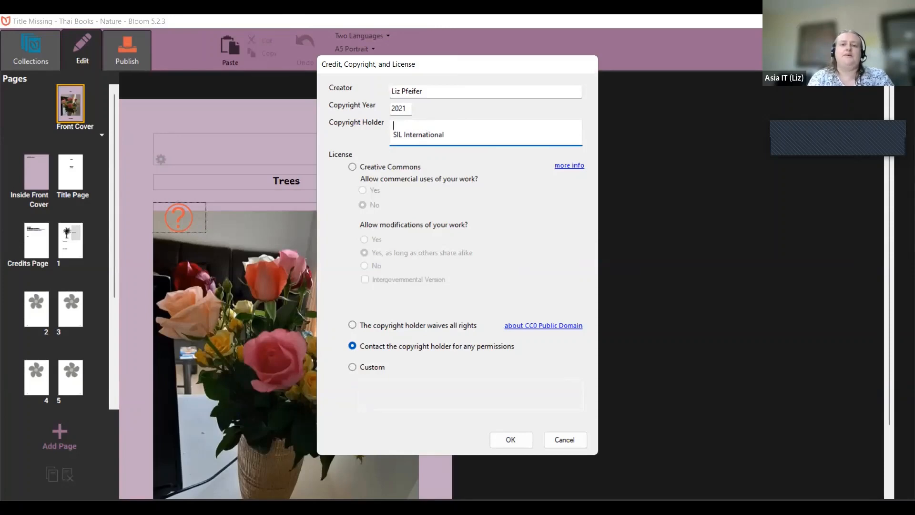
pyautogui.press('Delete')
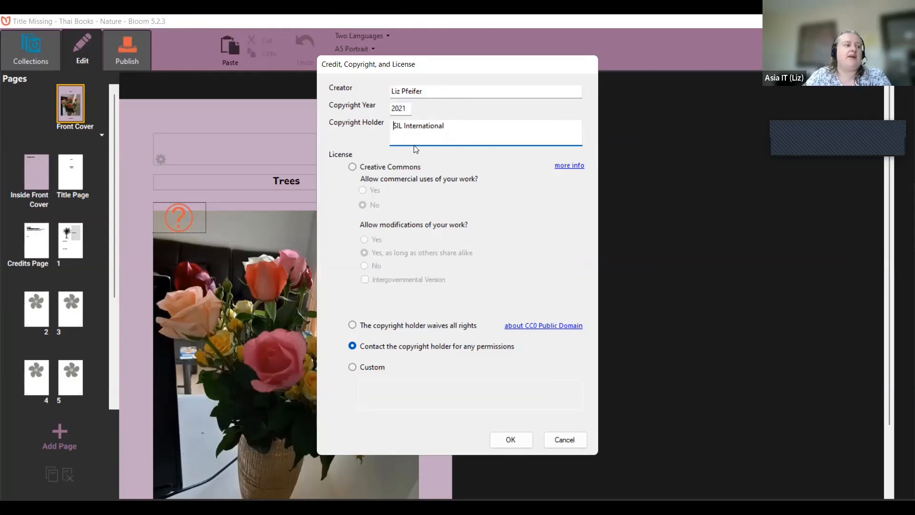
# Step: License the cover photo Creative Commons, non-commercial with share-alike (CC BY-NC-SA)
pyautogui.click(369, 167)
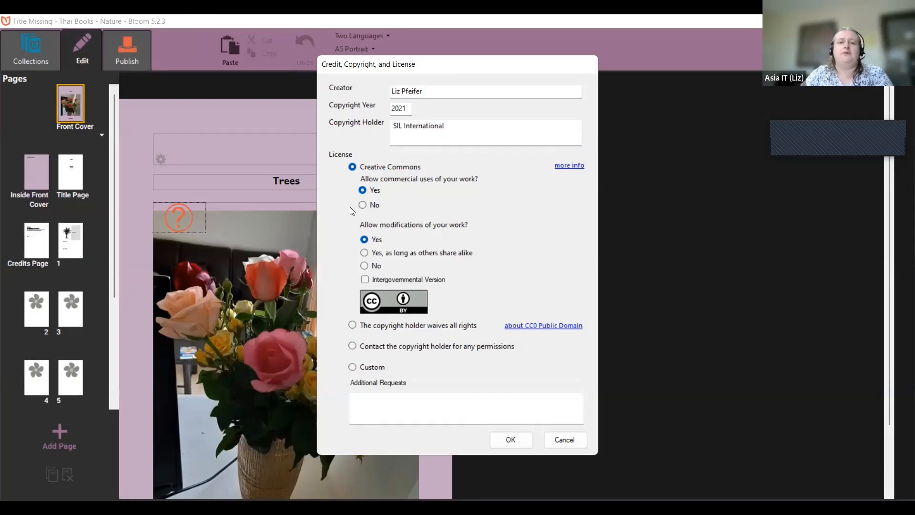
pyautogui.click(376, 208)
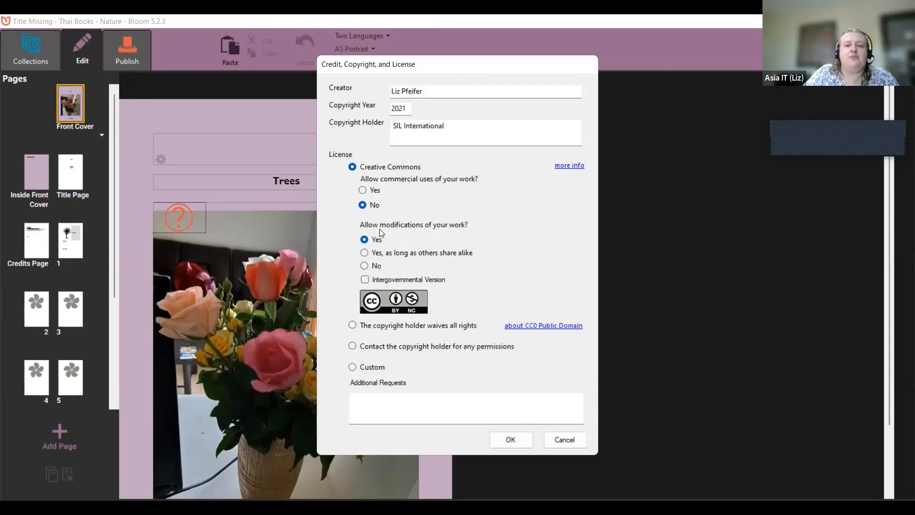
pyautogui.click(410, 253)
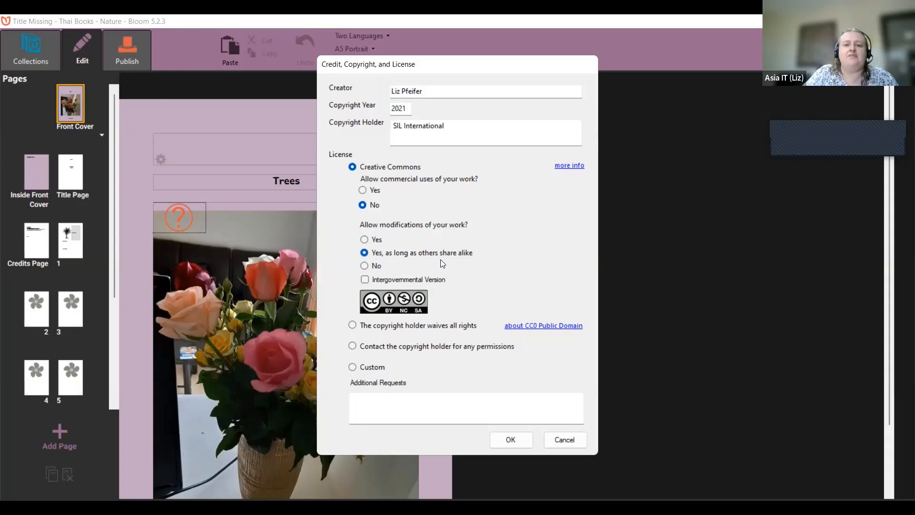
# Step: Allow commercial use and modifications, then try the public-domain and contact-for-permissions options
pyautogui.click(377, 267)
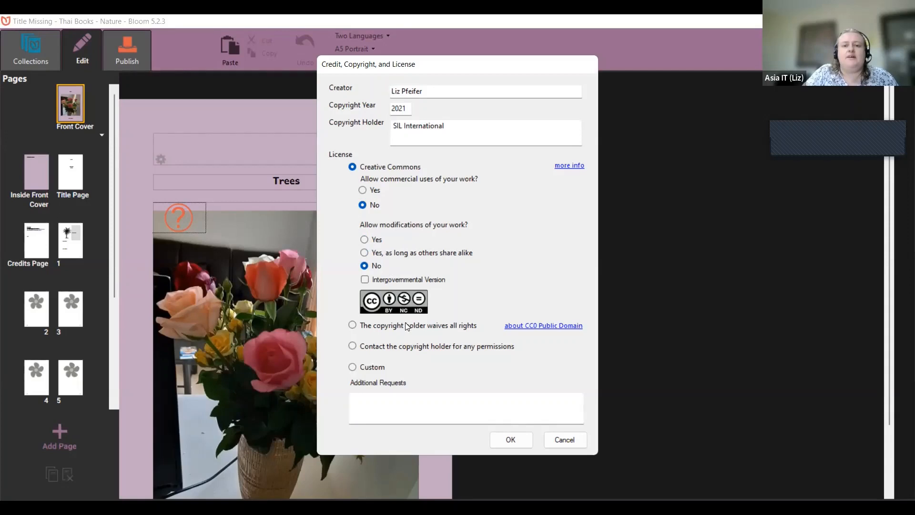
pyautogui.click(378, 190)
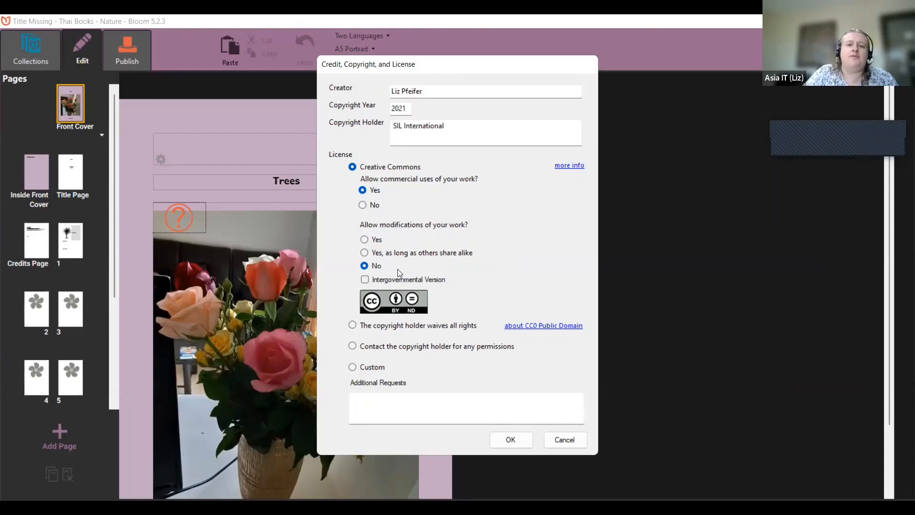
pyautogui.click(380, 240)
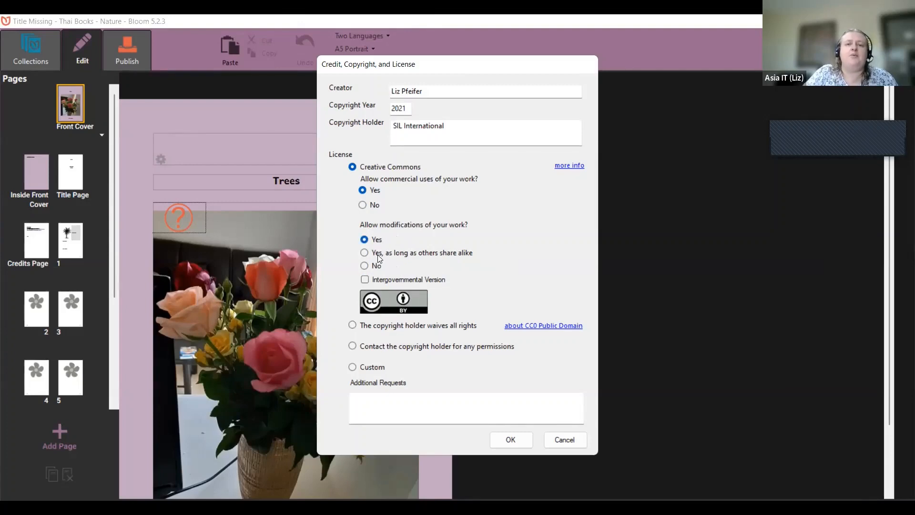
pyautogui.click(378, 255)
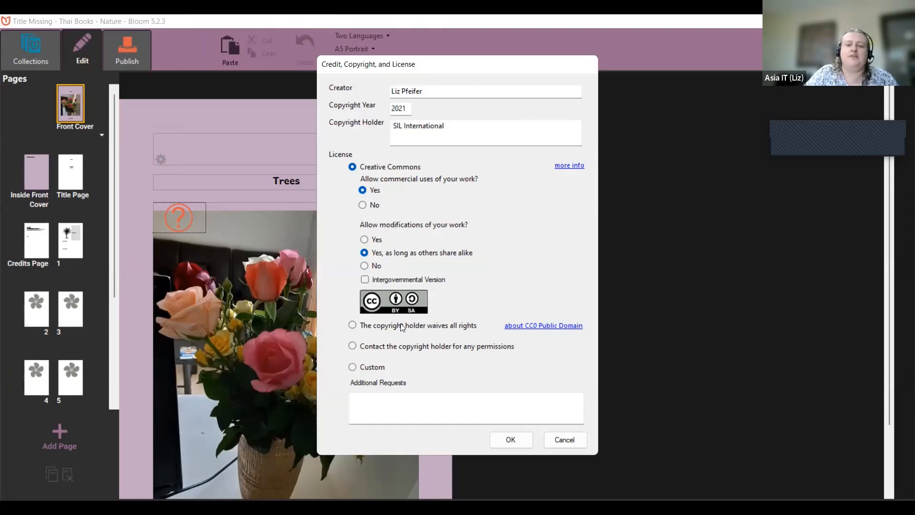
pyautogui.click(363, 328)
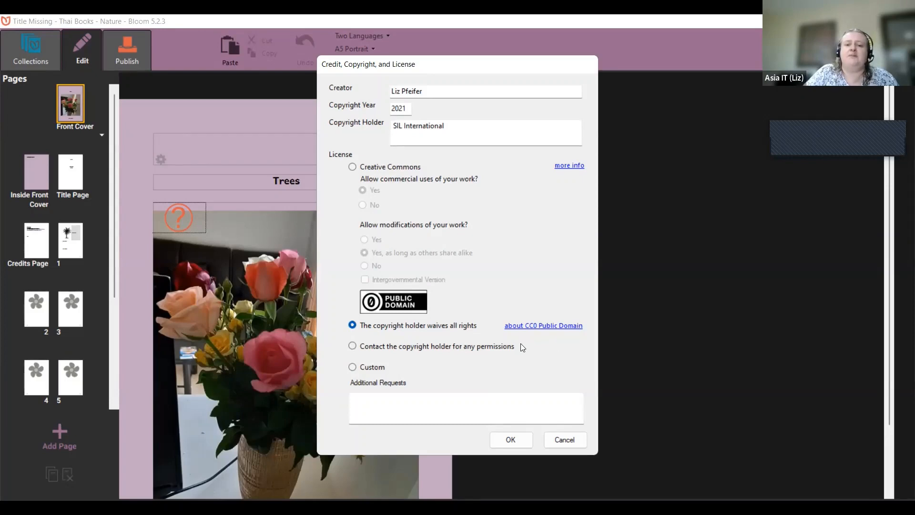
pyautogui.click(400, 346)
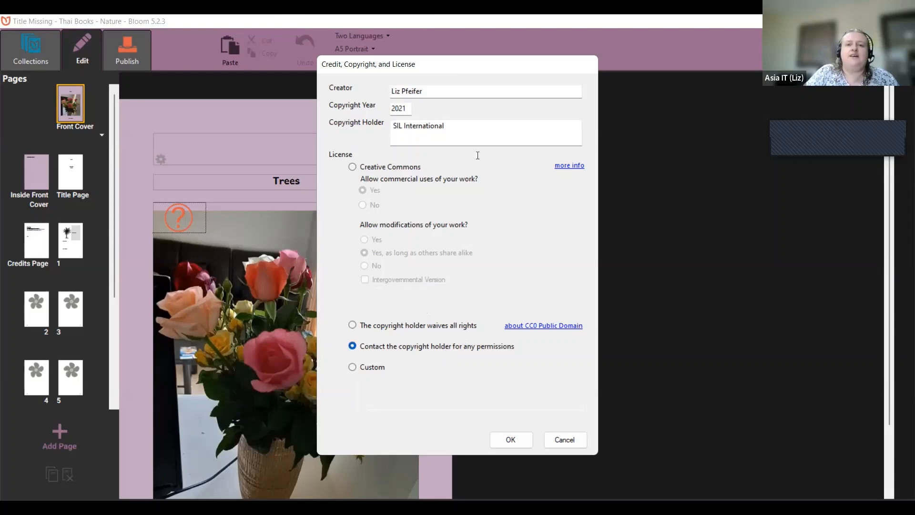
# Step: Switch between Custom and Creative Commons licenses, settling on CC BY for the cover photo
pyautogui.click(469, 129)
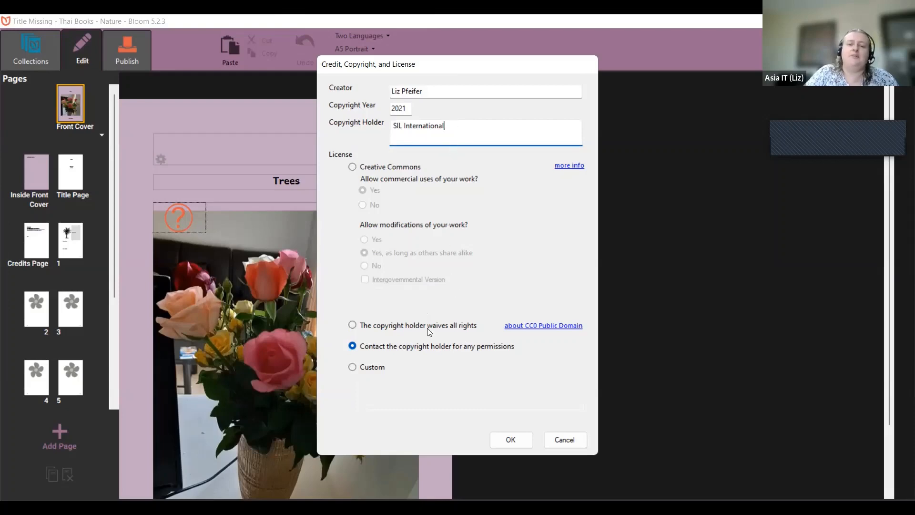
pyautogui.click(370, 365)
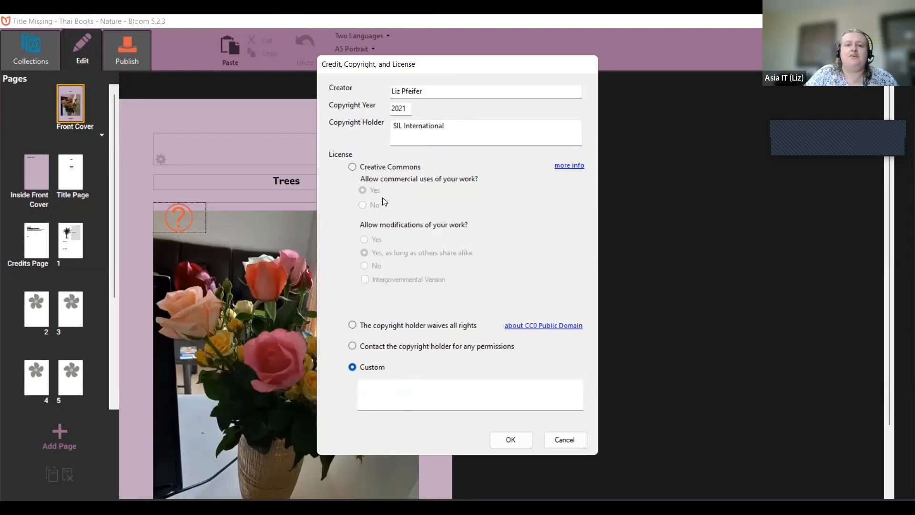
pyautogui.click(376, 167)
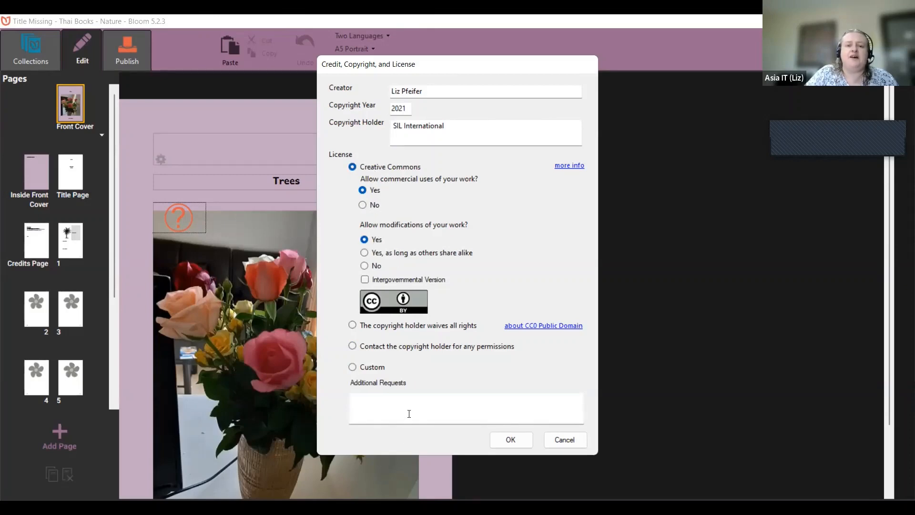
pyautogui.click(371, 369)
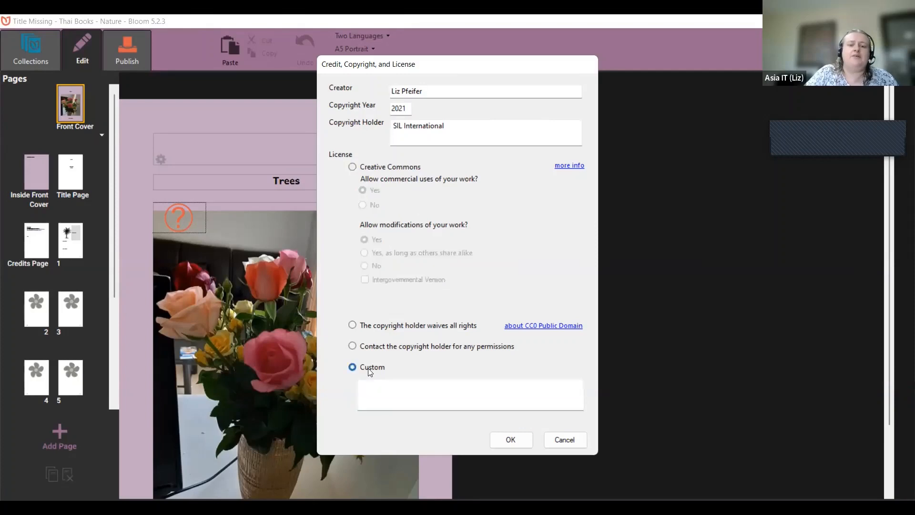
pyautogui.click(380, 168)
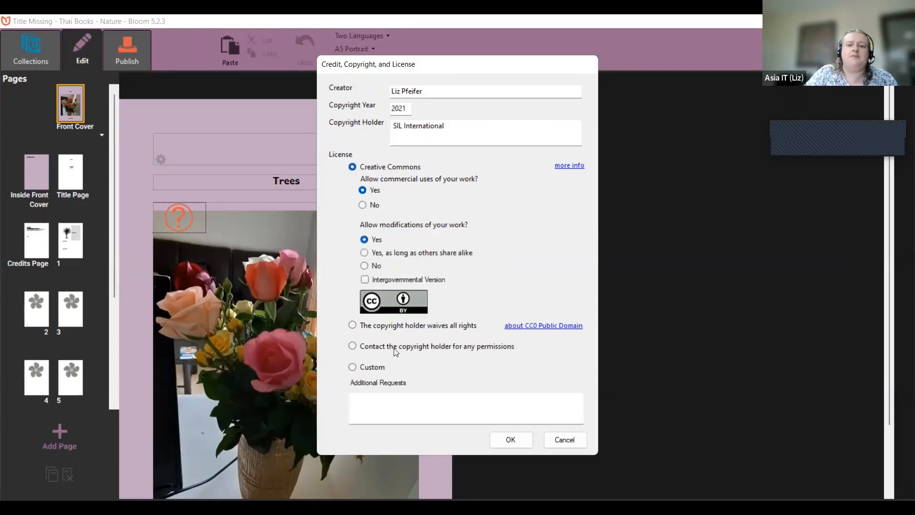
pyautogui.click(399, 398)
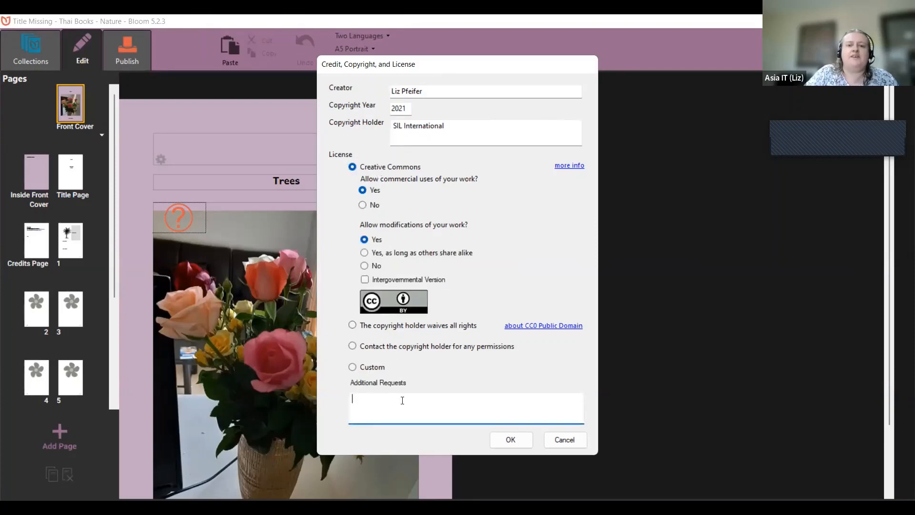
pyautogui.click(368, 366)
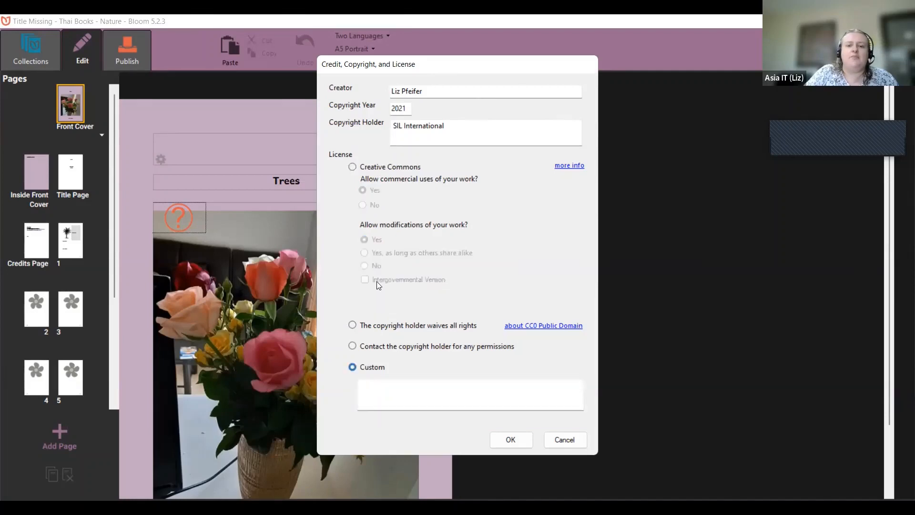
pyautogui.click(407, 401)
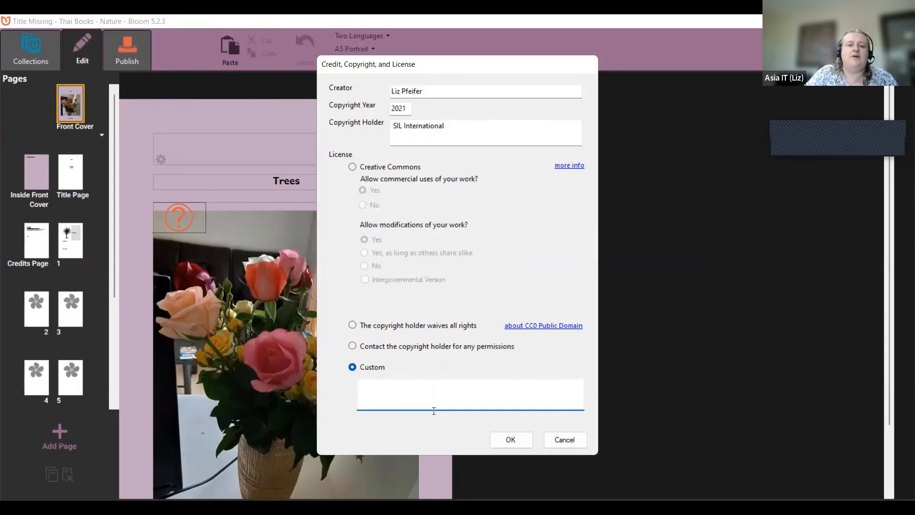
pyautogui.click(384, 170)
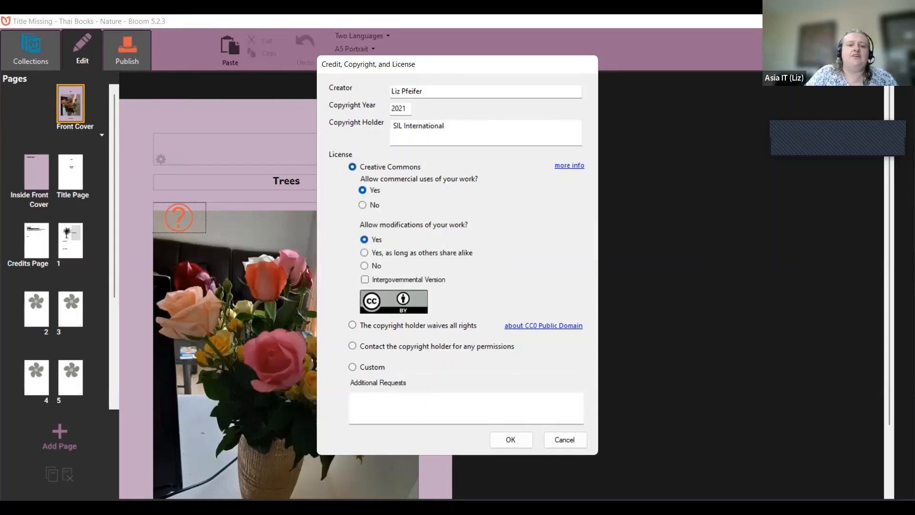
# Step: Add the additional request 'Please send a copy of the book to ___@' to the license
pyautogui.click(437, 408)
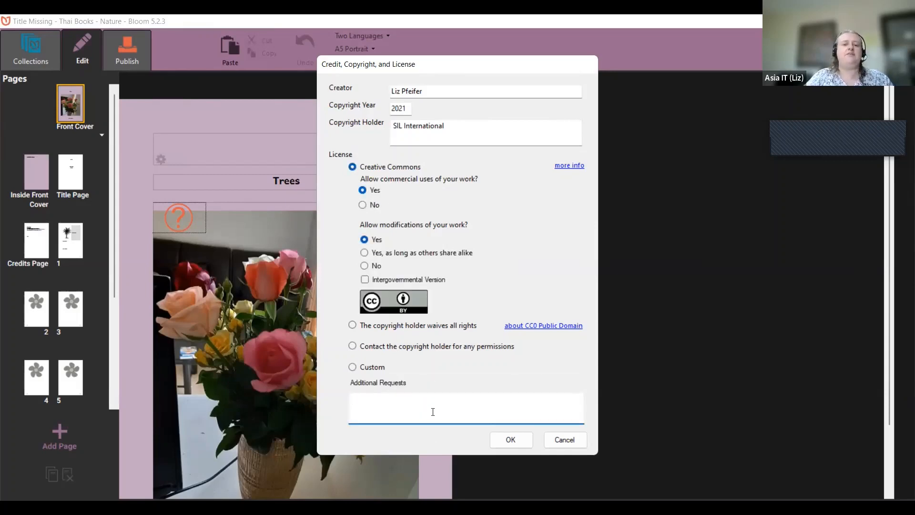
pyautogui.write('Please send ')
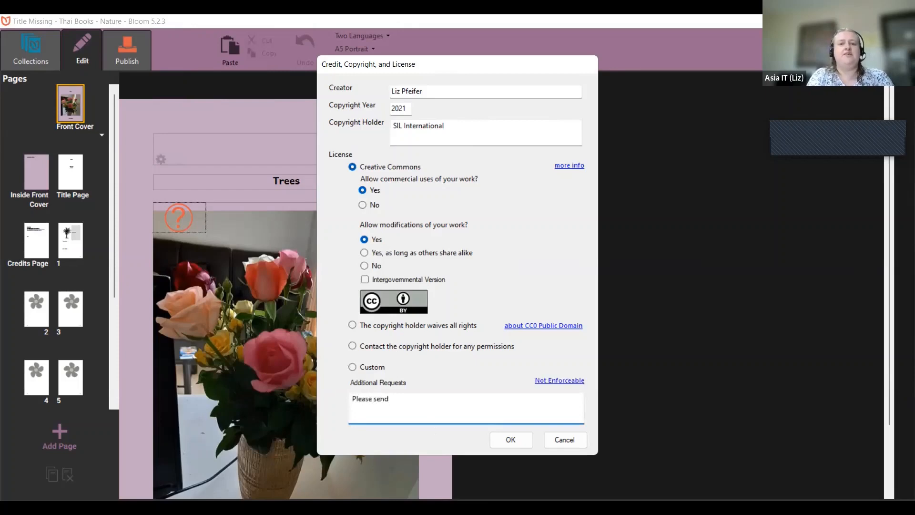
pyautogui.write('a copy of the book to ')
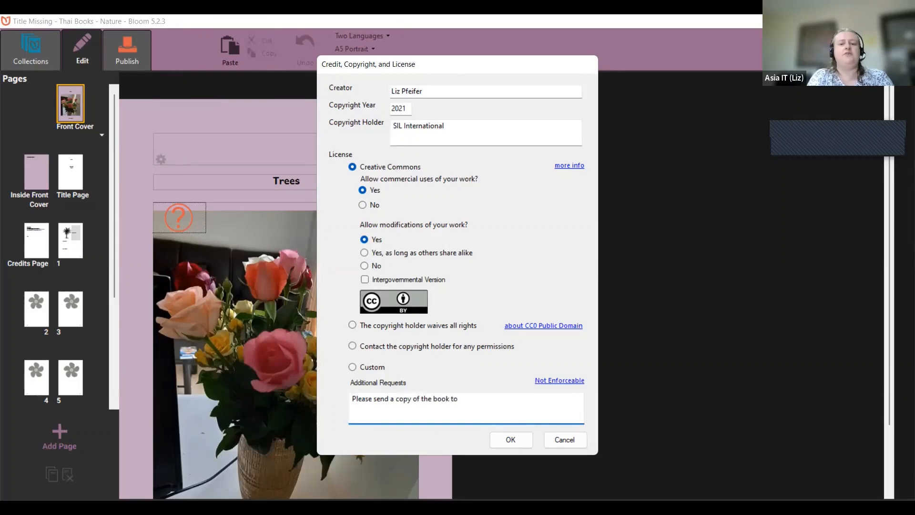
pyautogui.write('___-')
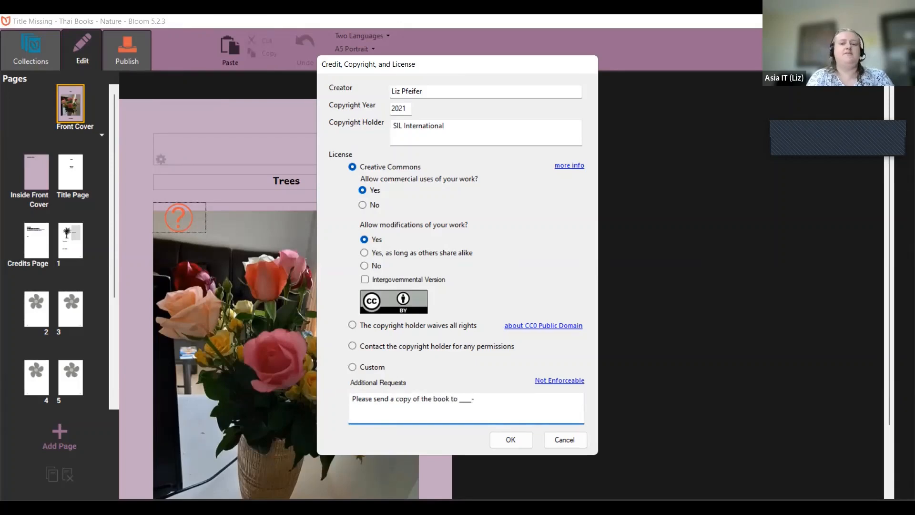
pyautogui.press('BackSpace')
pyautogui.write('@')
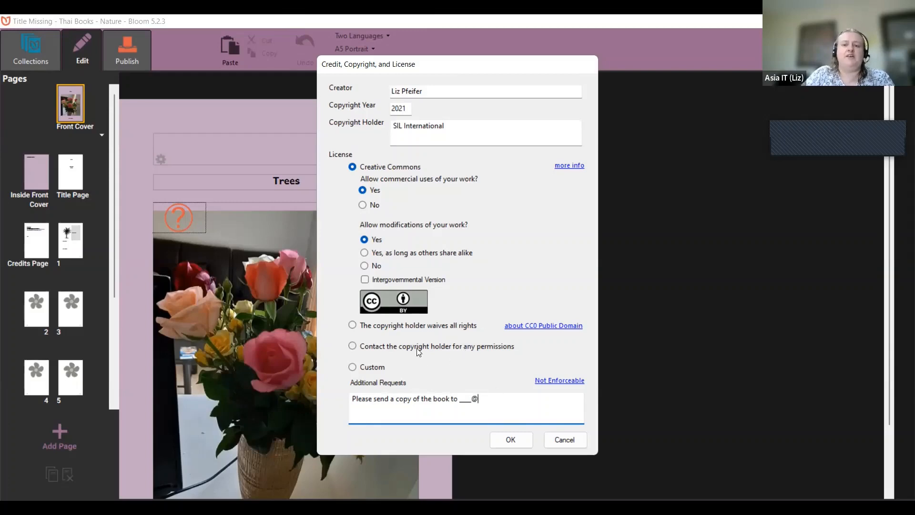
# Step: Save the cover photo's license and decline copying it to the other pictures
pyautogui.click(517, 439)
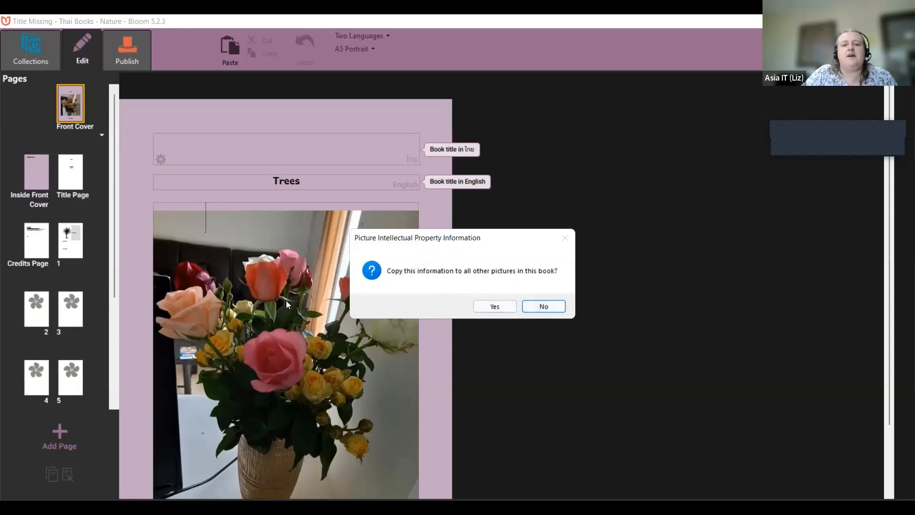
pyautogui.click(544, 306)
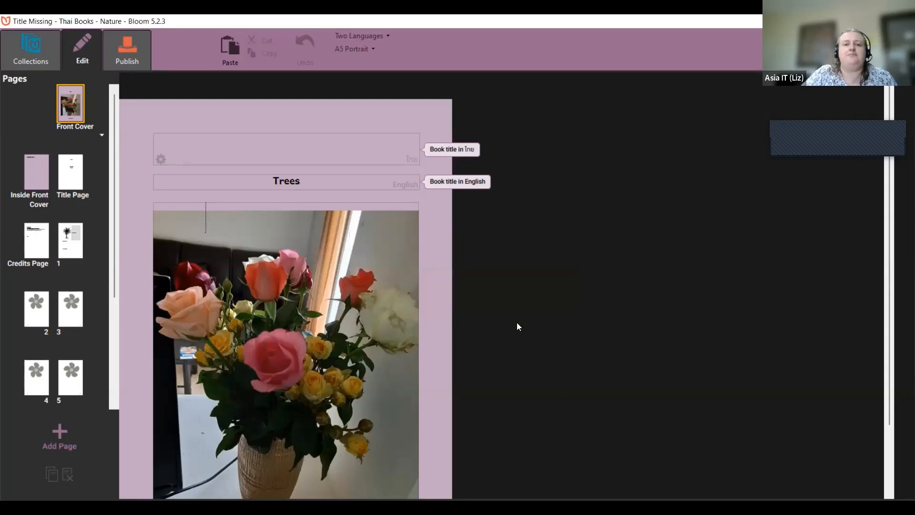
pyautogui.moveTo(308, 310)
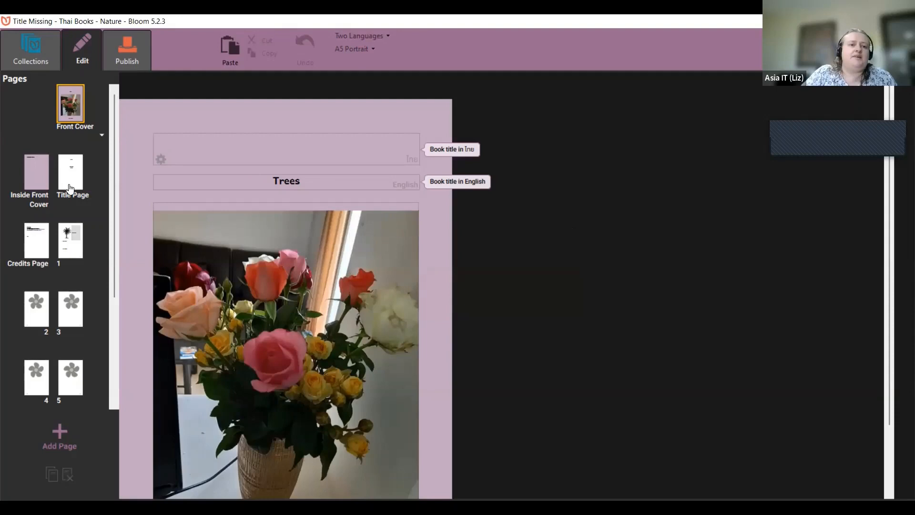
# Step: From the Credits Page, open the book's Copyright and License settings and select the holder field
pyautogui.click(39, 245)
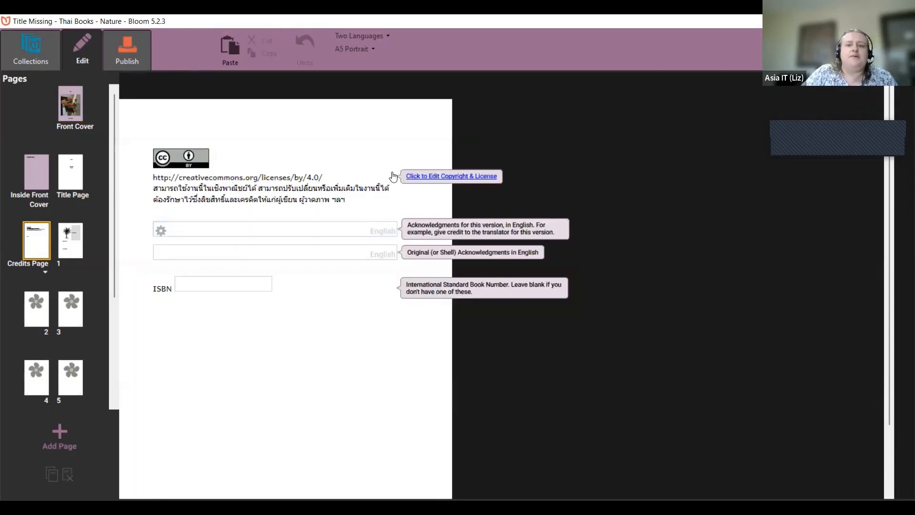
pyautogui.click(432, 178)
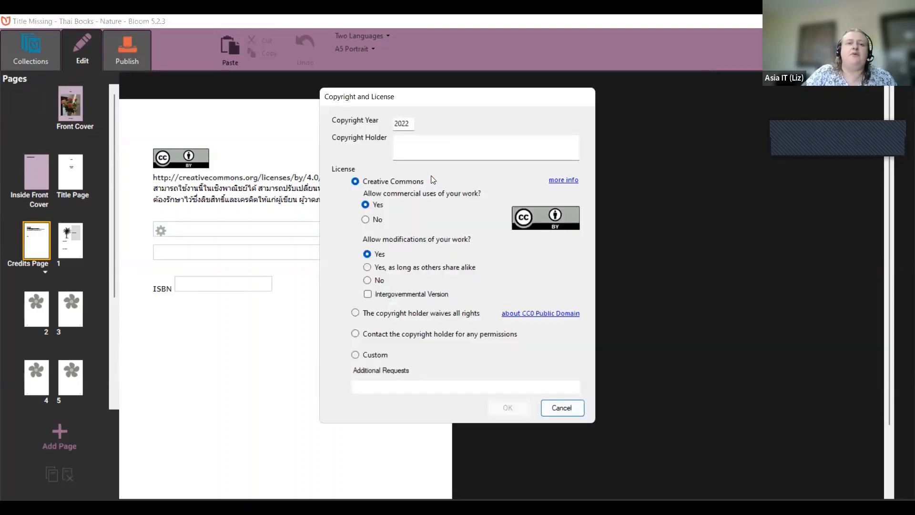
pyautogui.rightClick(400, 144)
pyautogui.click(404, 141)
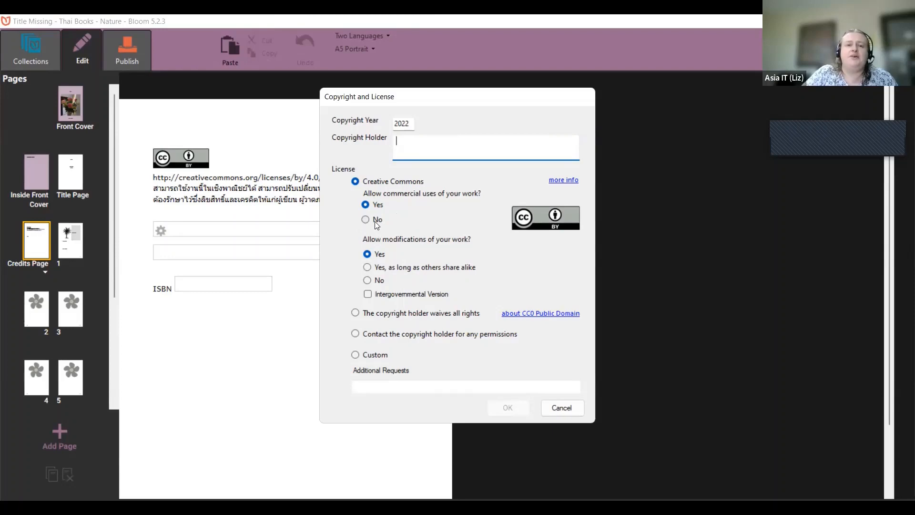
# Step: Try no-modifications, public domain and contact options, then set the book's license to Custom
pyautogui.click(371, 282)
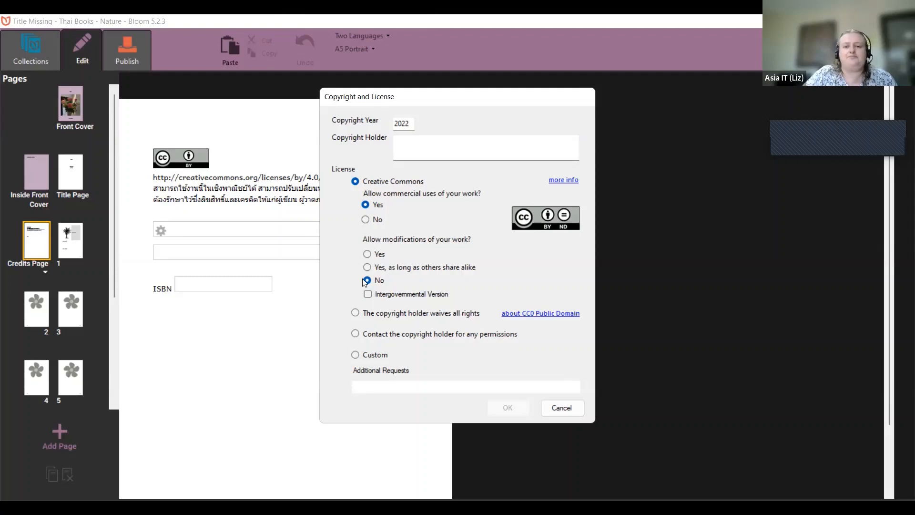
pyautogui.click(393, 315)
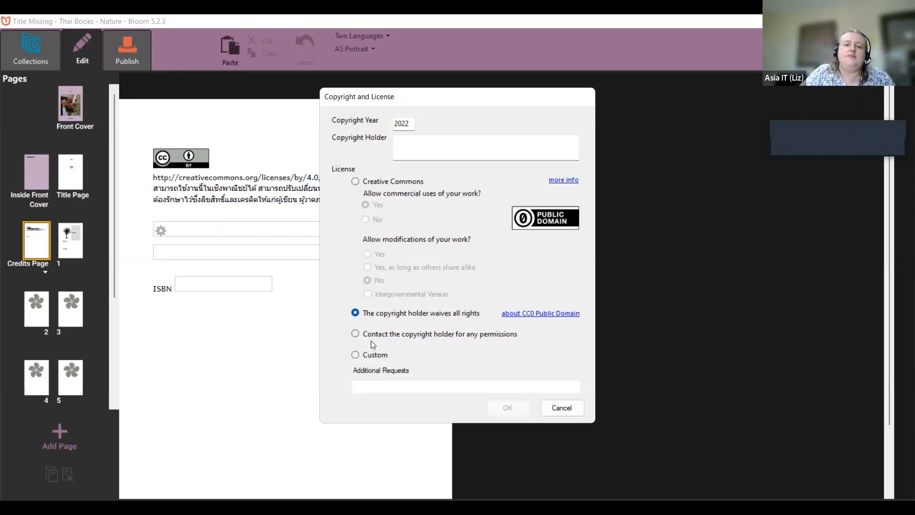
pyautogui.click(375, 340)
pyautogui.click(376, 358)
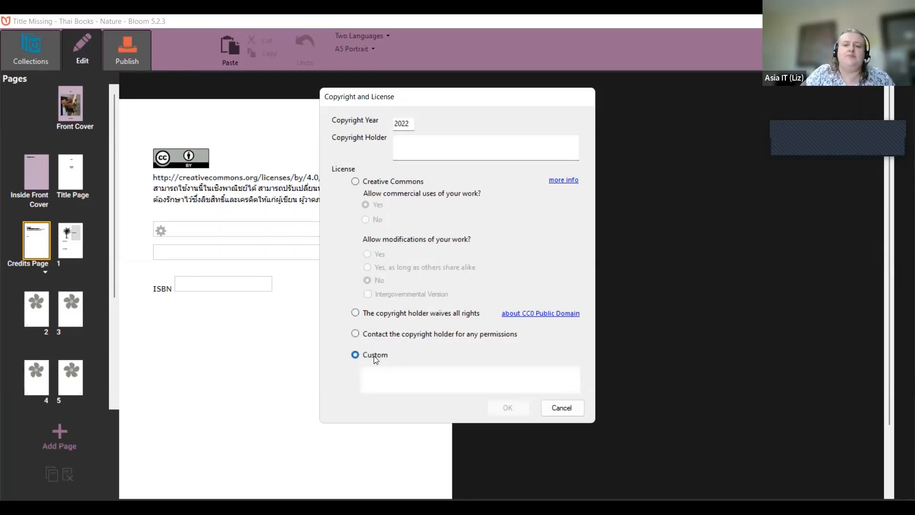